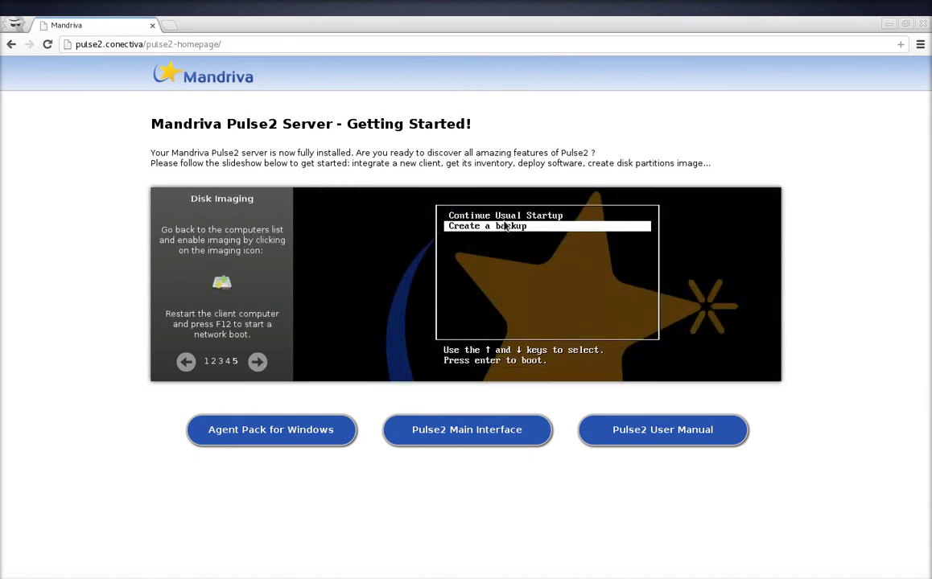
Step: Open the Pulse2 Main Interface from the getting-started page and log in to the management console as root
left_click(500, 442)
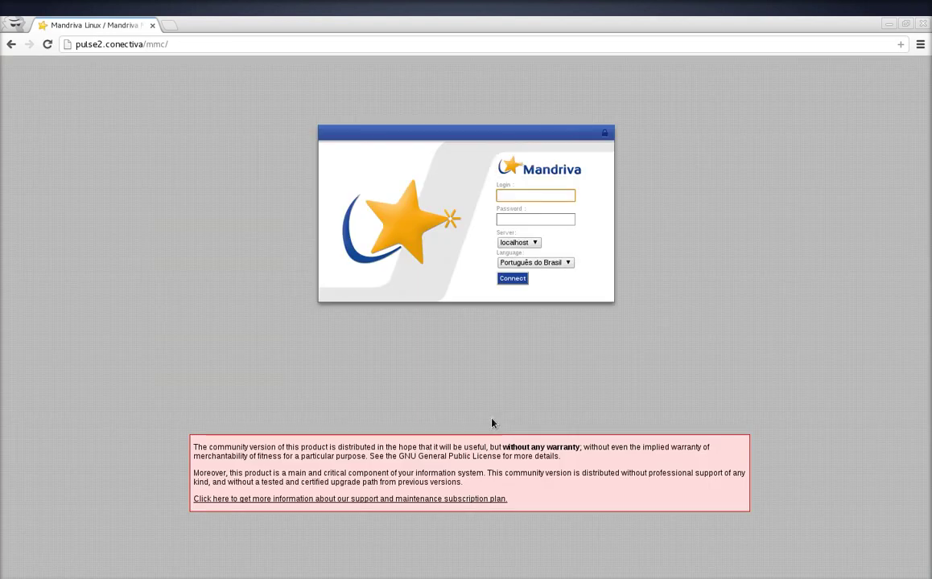
key("Return")
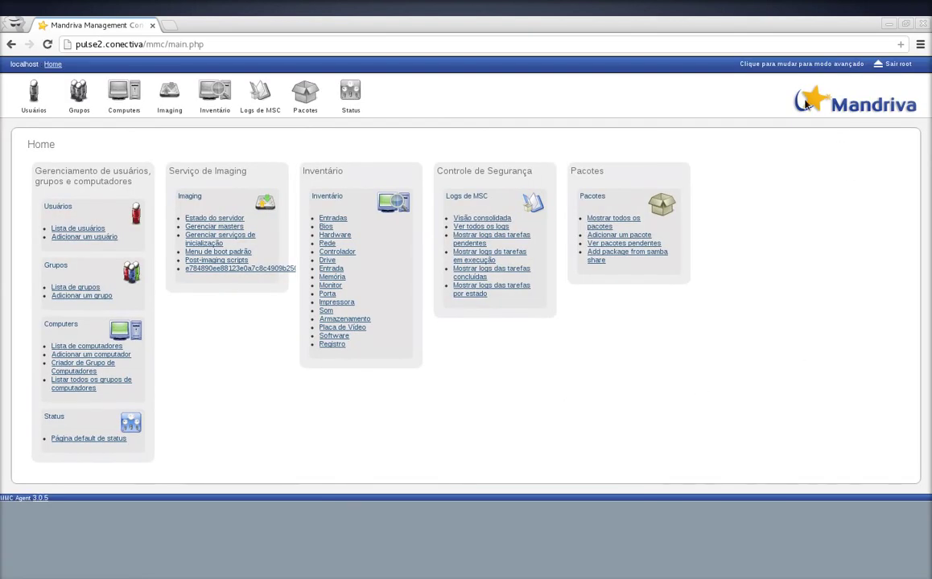
left_click(795, 67)
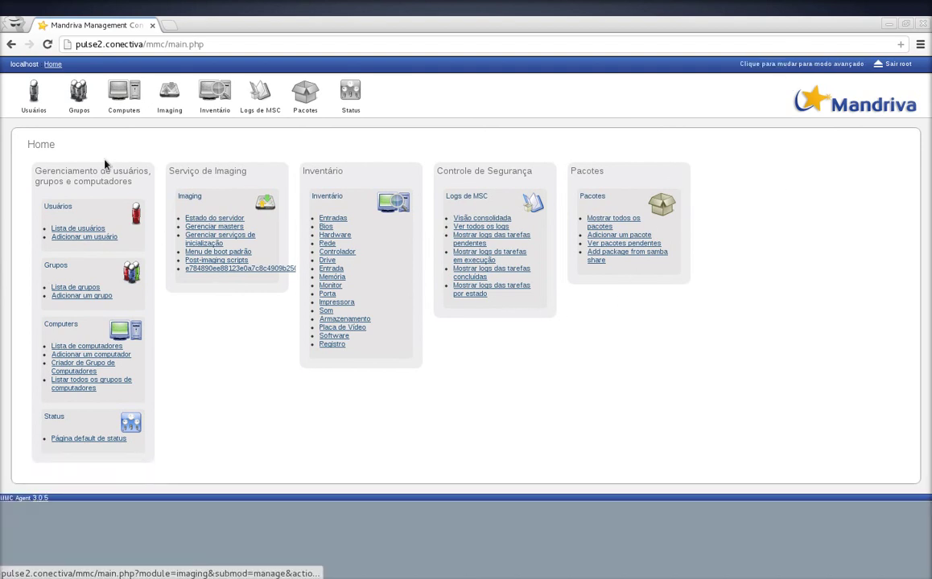
Step: Open the ACL permissions of the only user in the users list and review the page and attribute authorizations
left_click(44, 105)
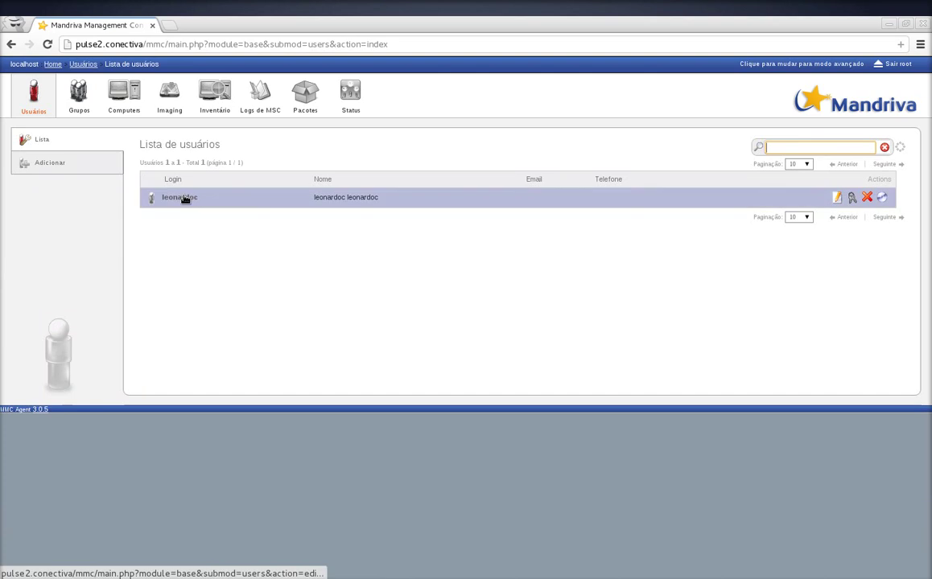
left_click(852, 197)
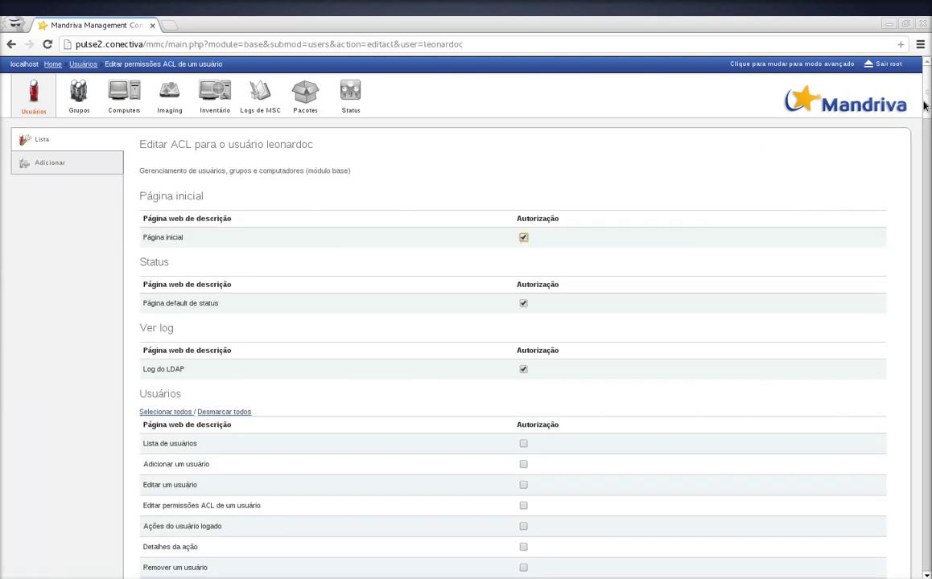
left_click_drag(119, 131, 367, 141)
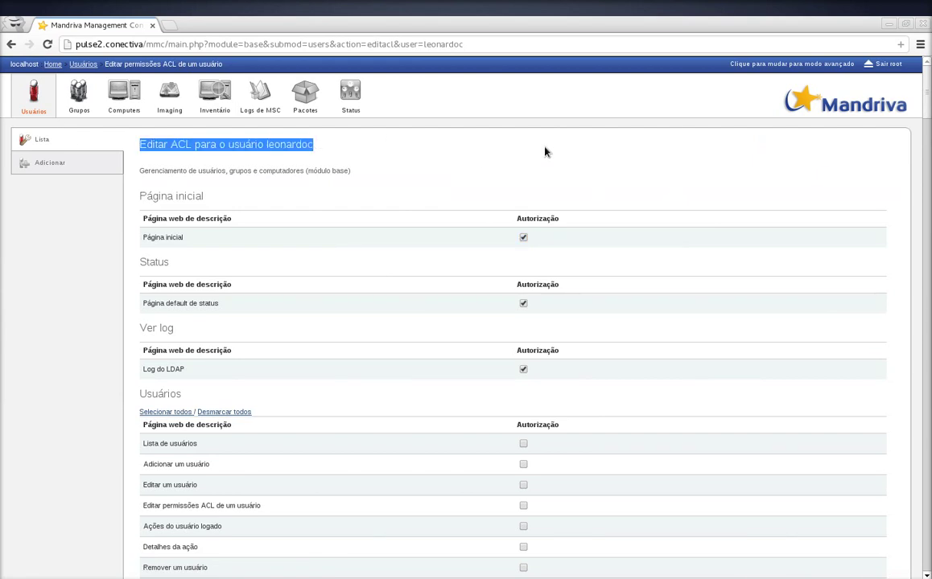
left_click(852, 155)
left_click_drag(924, 95, 913, 292)
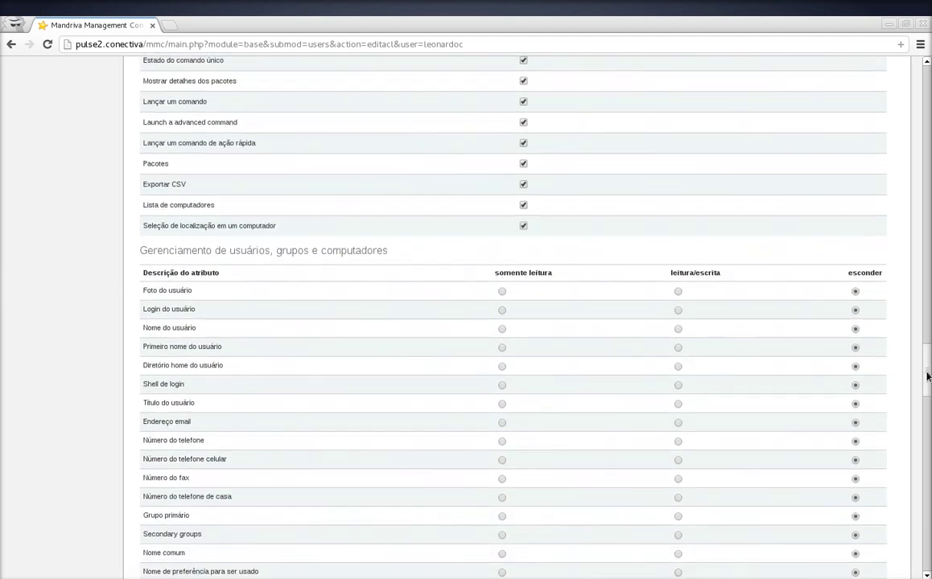
left_click_drag(927, 376, 282, 54)
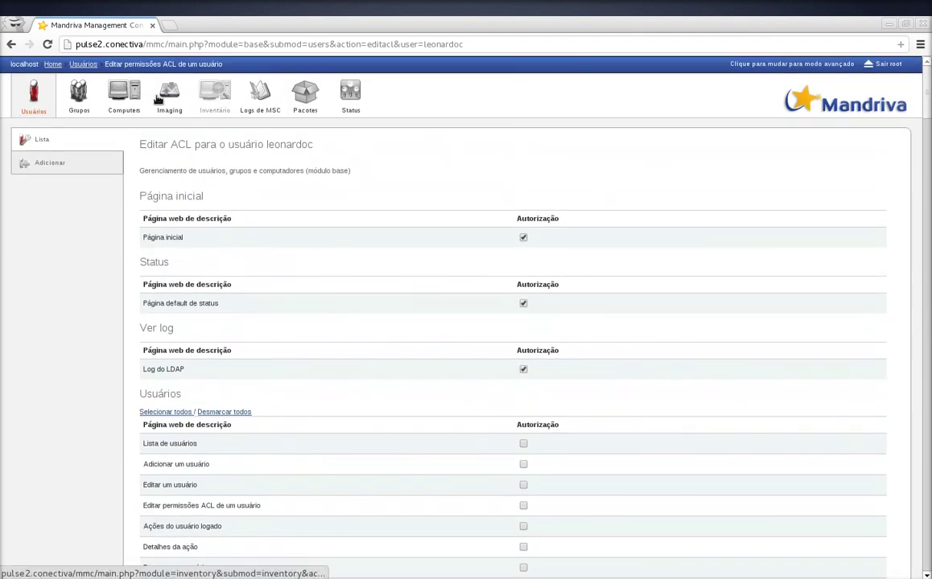
Step: Open the form for adding a user and look over its user attributes
left_click(51, 165)
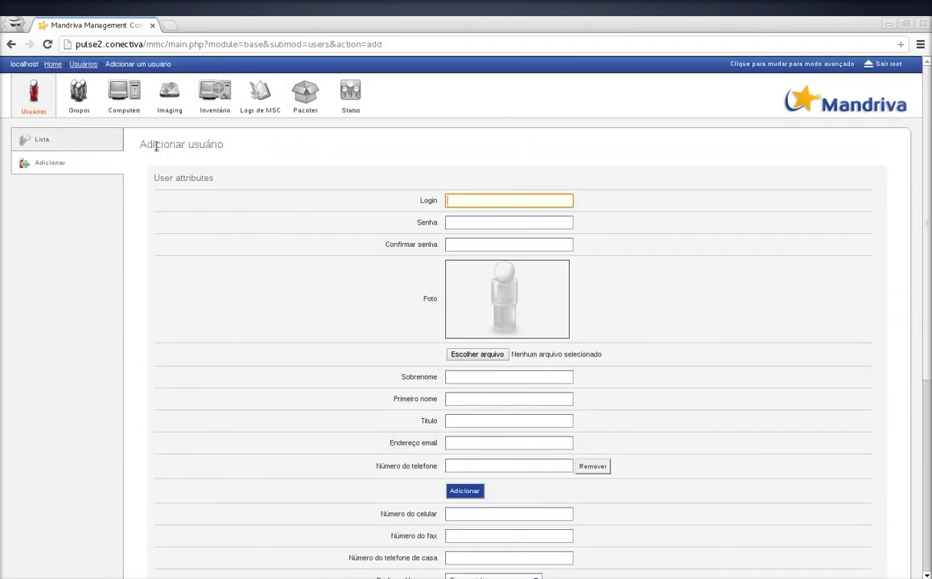
left_click_drag(127, 136, 308, 144)
mouse_move(929, 169)
left_mouse_down()
mouse_move(922, 392)
mouse_move(926, 173)
left_mouse_up()
Step: Create a user group named Suporte2 with the description "Suporte Level 2"
left_click(64, 93)
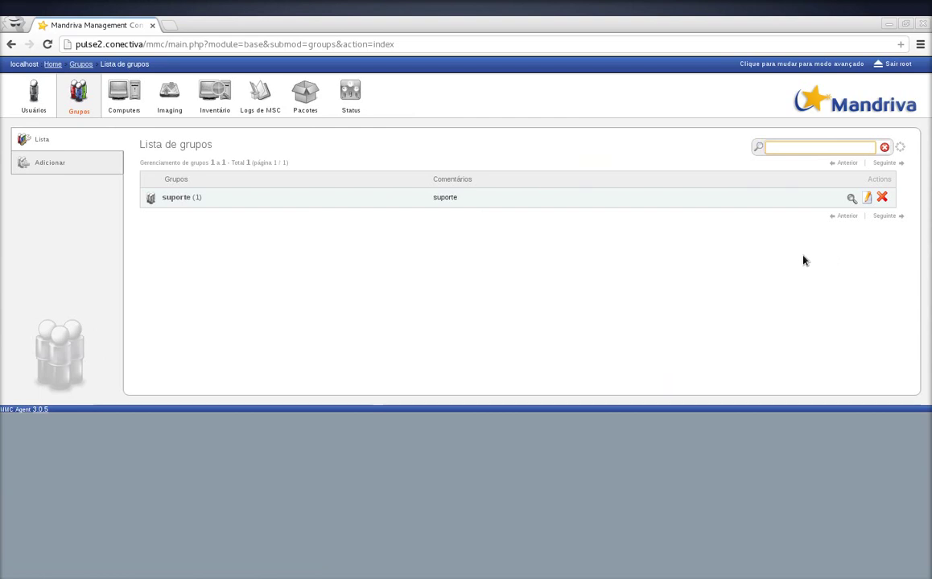
left_click(179, 198)
left_click(250, 221)
left_click(72, 162)
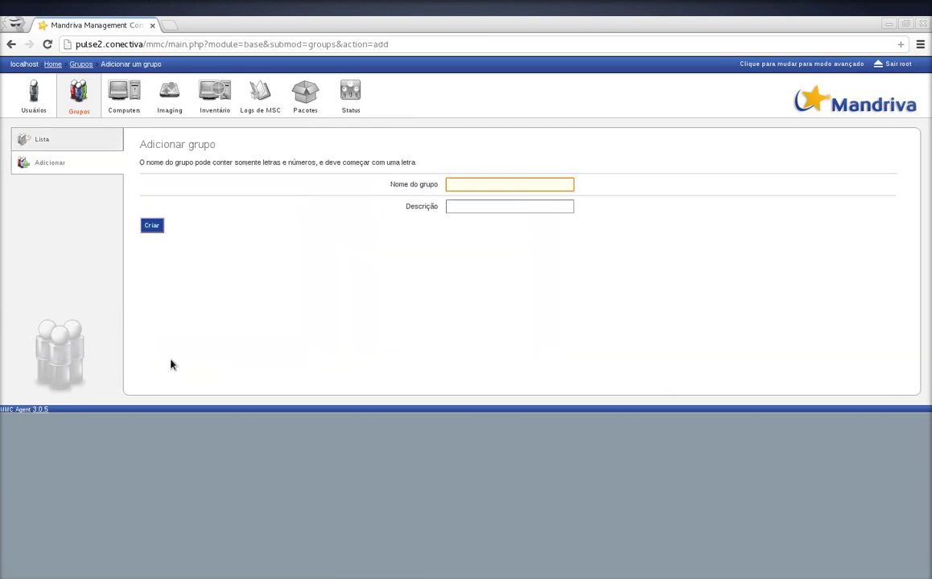
type("RHSuporte Level 2")
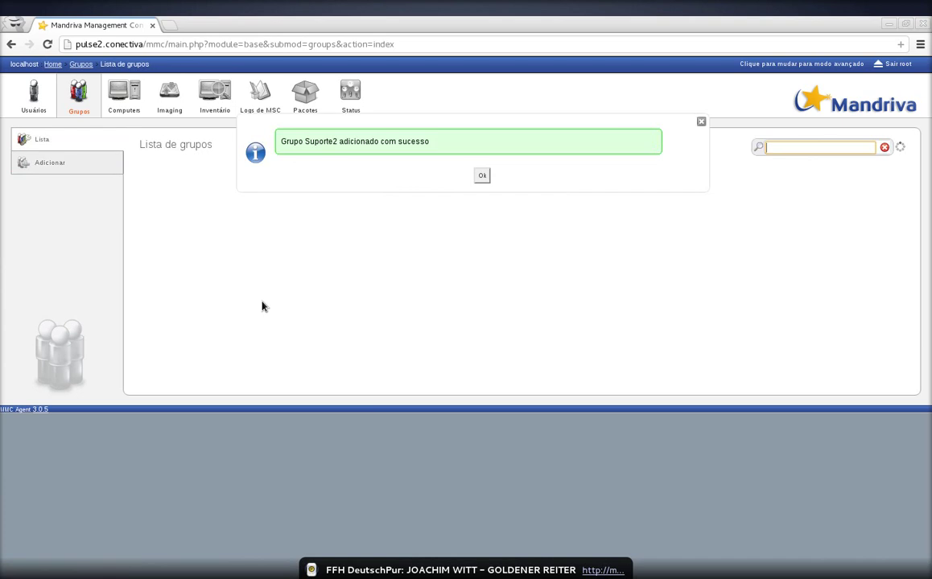
left_click(479, 174)
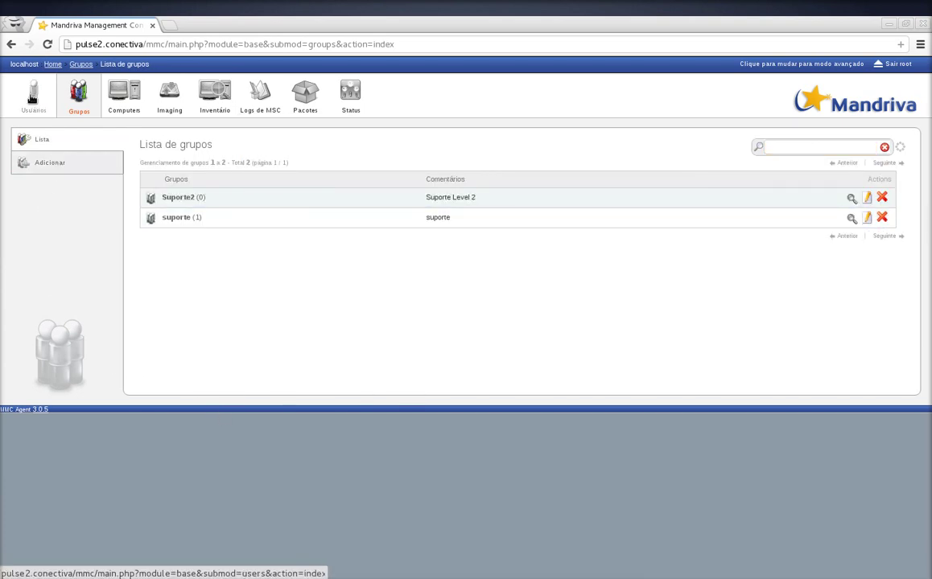
Step: Open the list of all computers and browse its first two pages
left_click(33, 95)
left_click(74, 96)
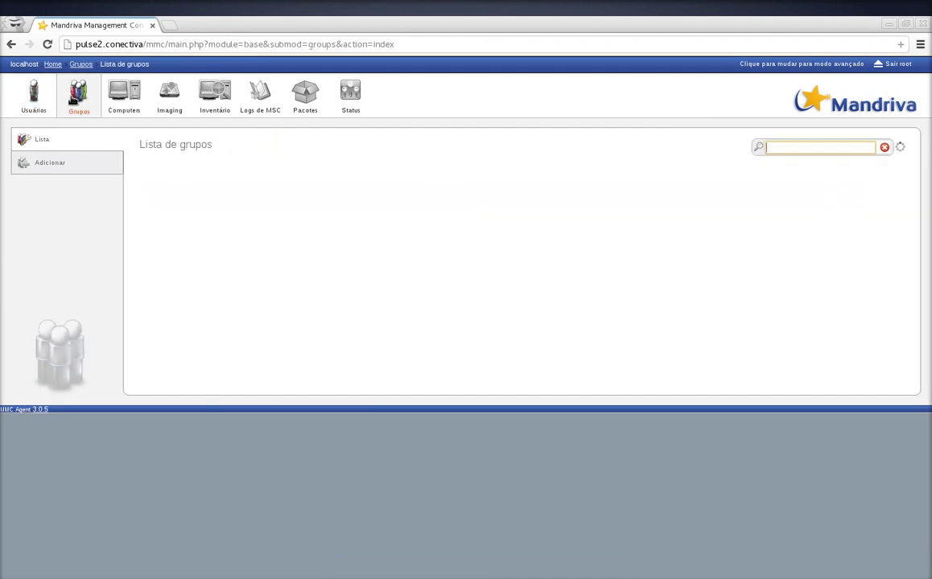
left_click(124, 92)
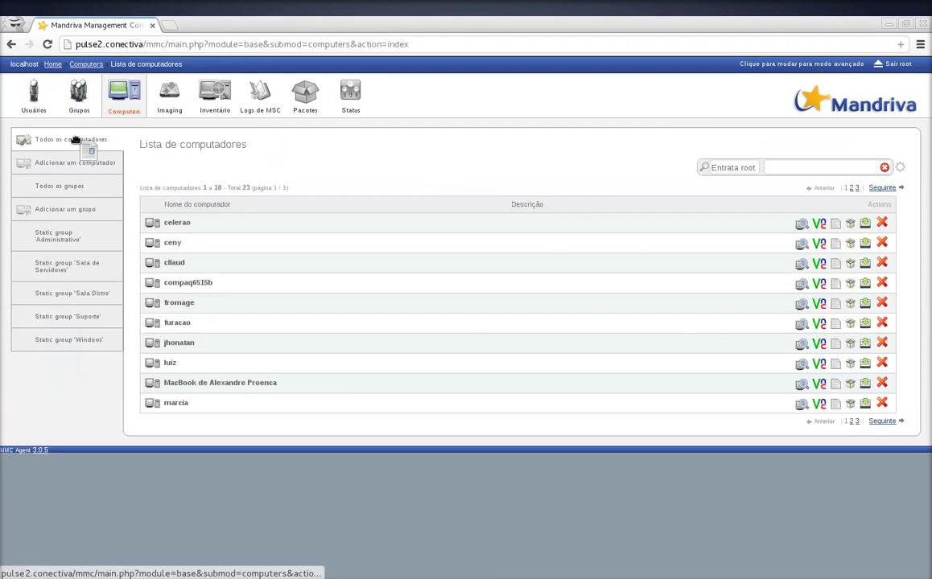
left_click_drag(87, 142, 38, 142)
left_click_drag(64, 297, 515, 472)
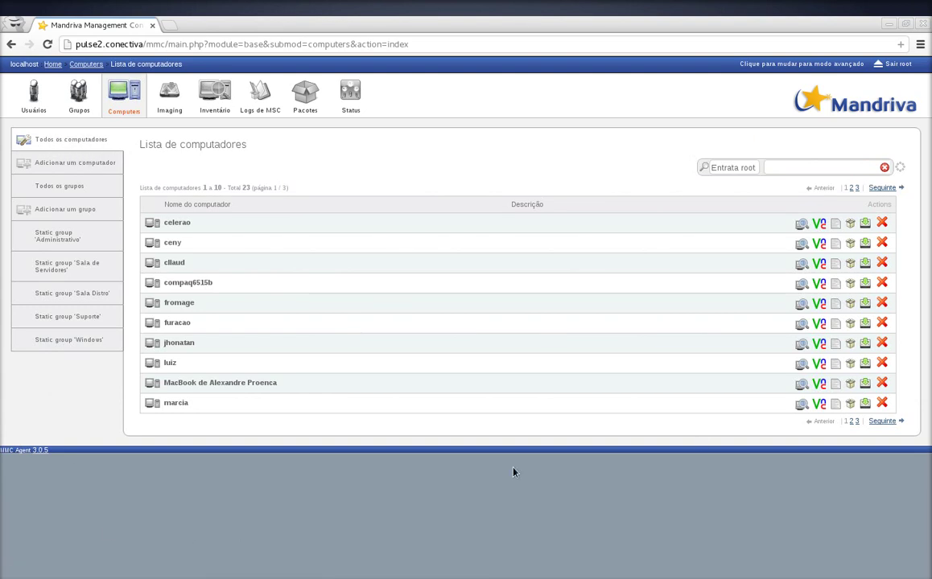
left_click(882, 188)
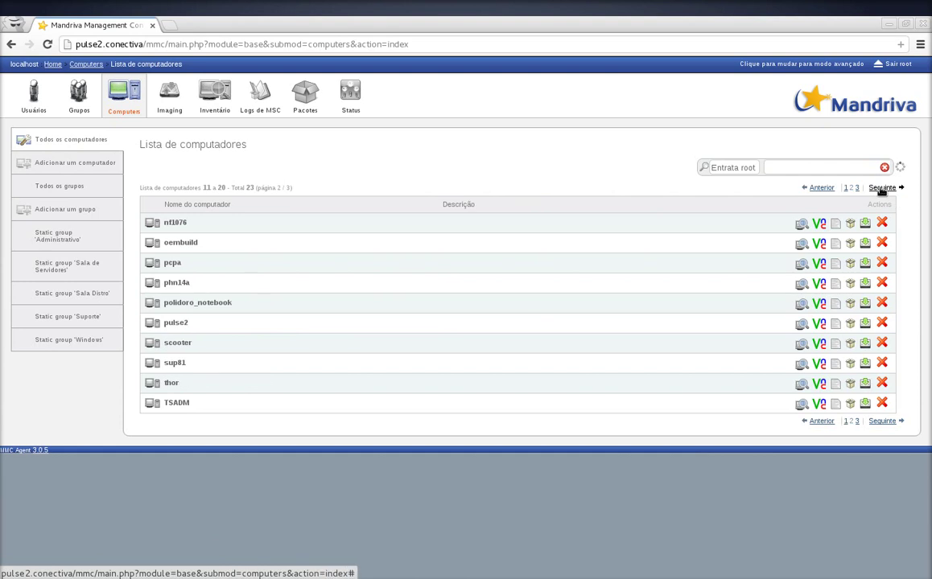
left_click(882, 187)
left_click(854, 280)
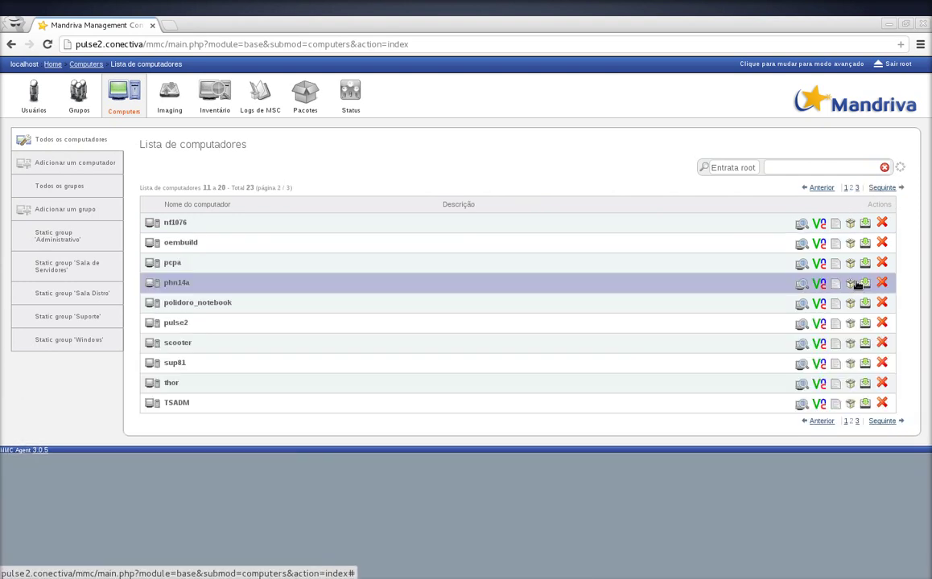
left_click(846, 188)
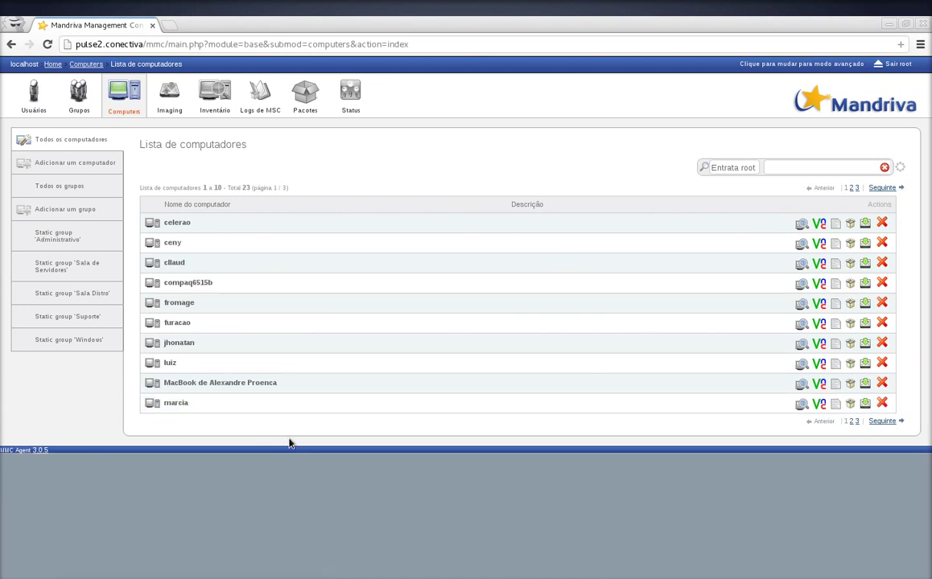
Step: Check the inventories of the MacBook and the computer scooter, and return to the list of all computers
left_click(799, 384)
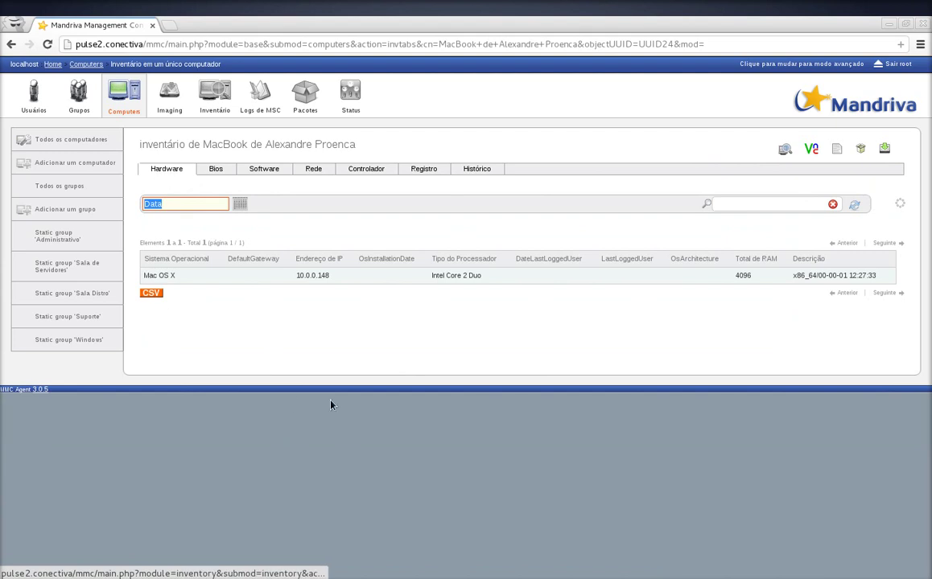
left_click(71, 139)
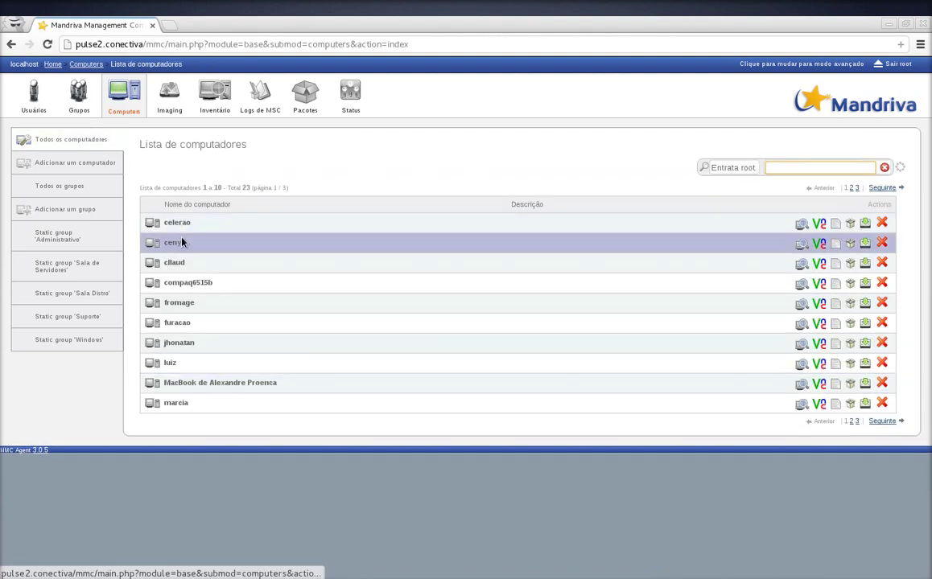
left_click(893, 188)
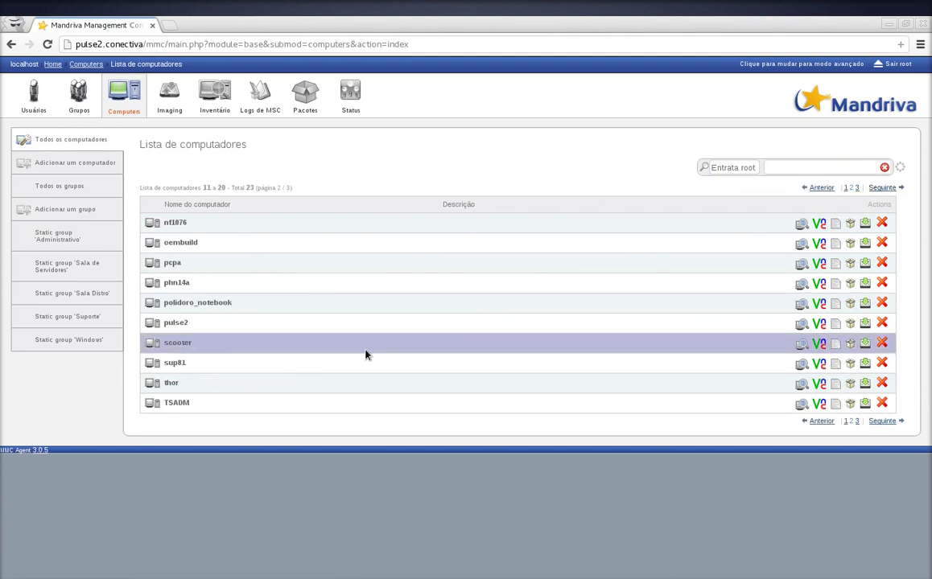
left_click(171, 344)
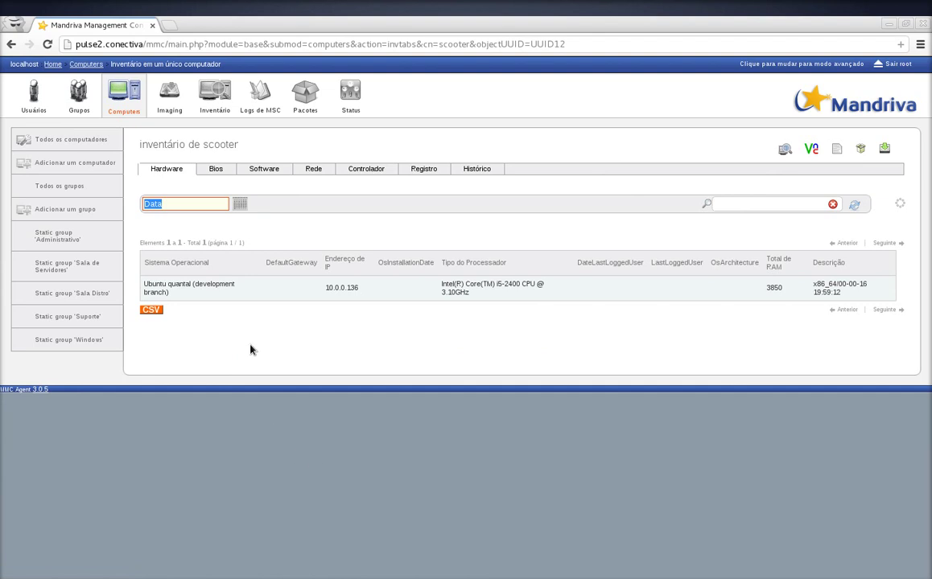
left_click(207, 167)
left_click(102, 142)
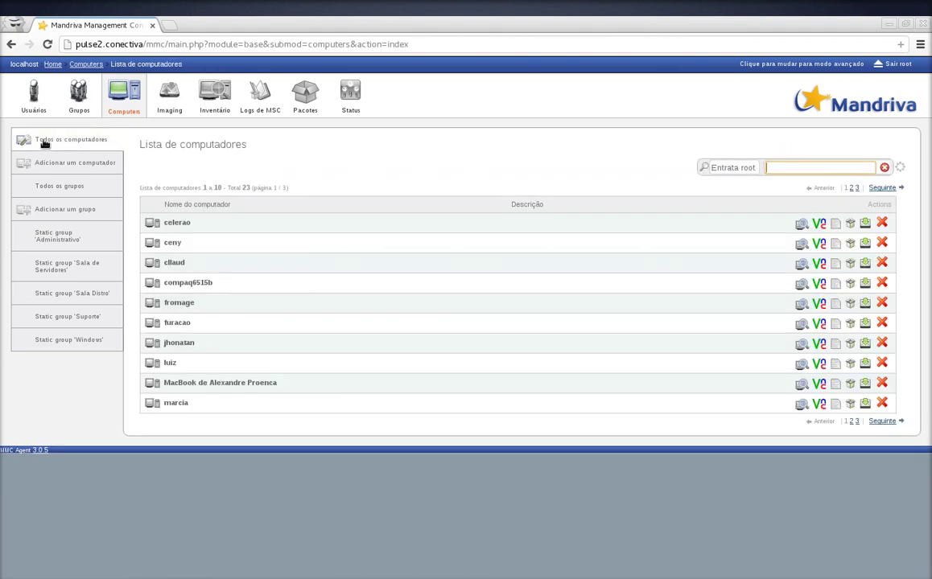
Step: View the operating system and processor type charts in the hardware inventory of the Sala Distro group
left_click(65, 187)
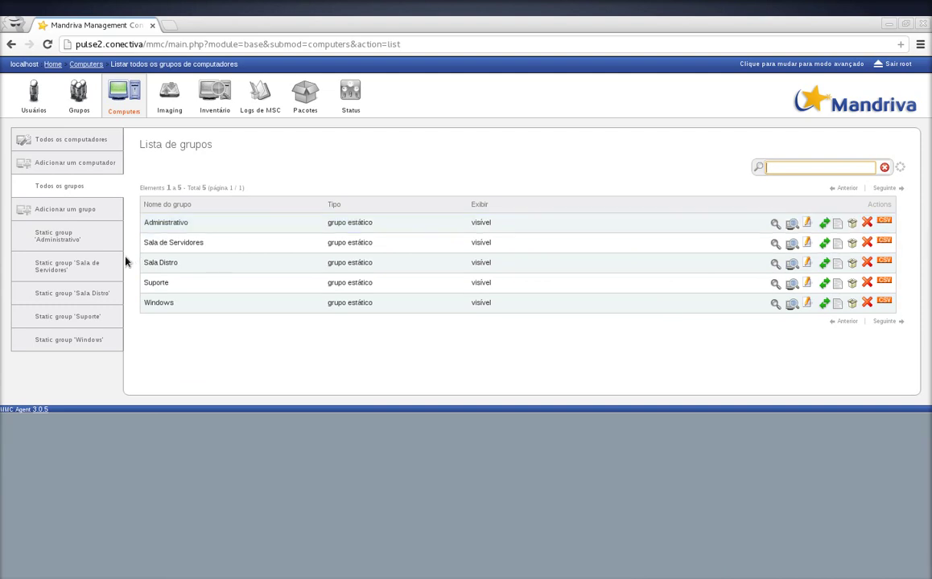
left_click(791, 265)
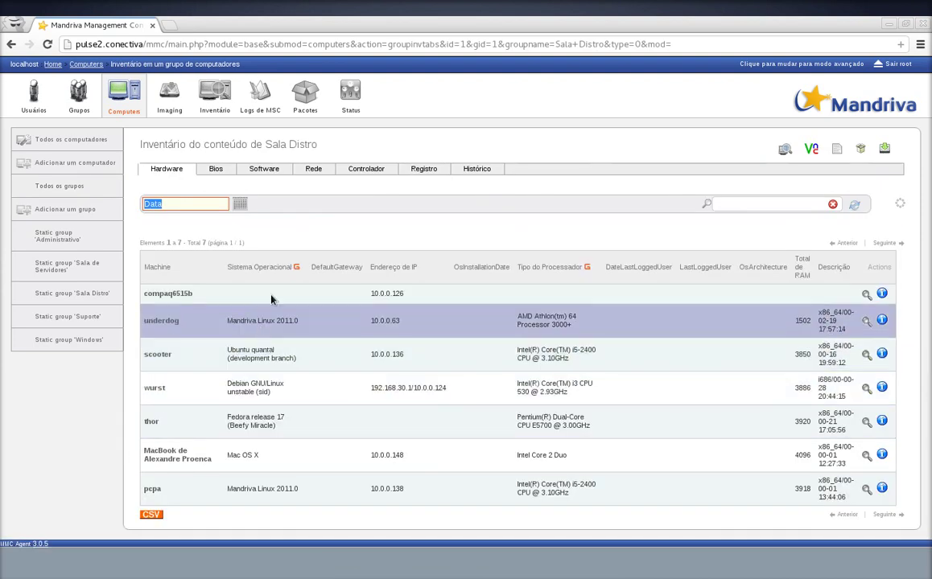
left_click(296, 267)
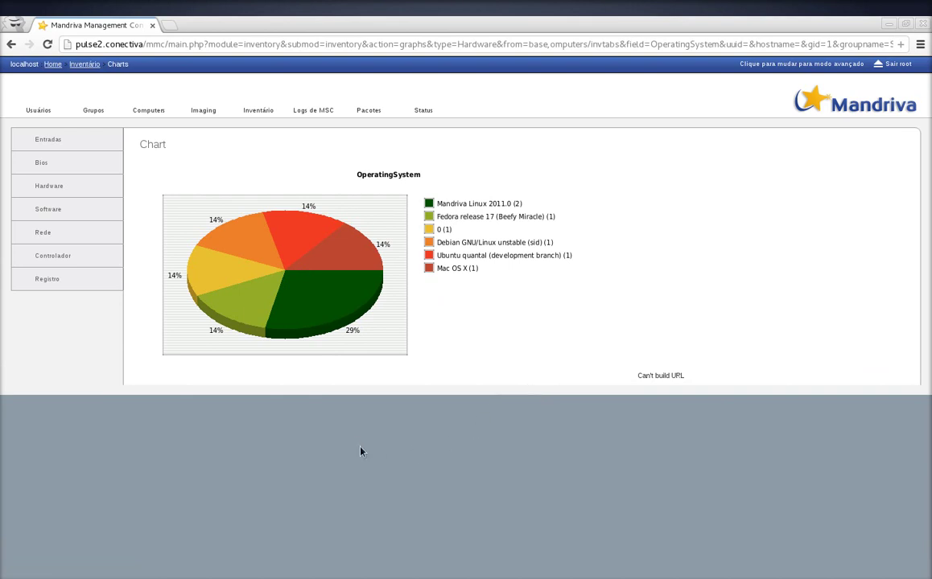
left_click(11, 45)
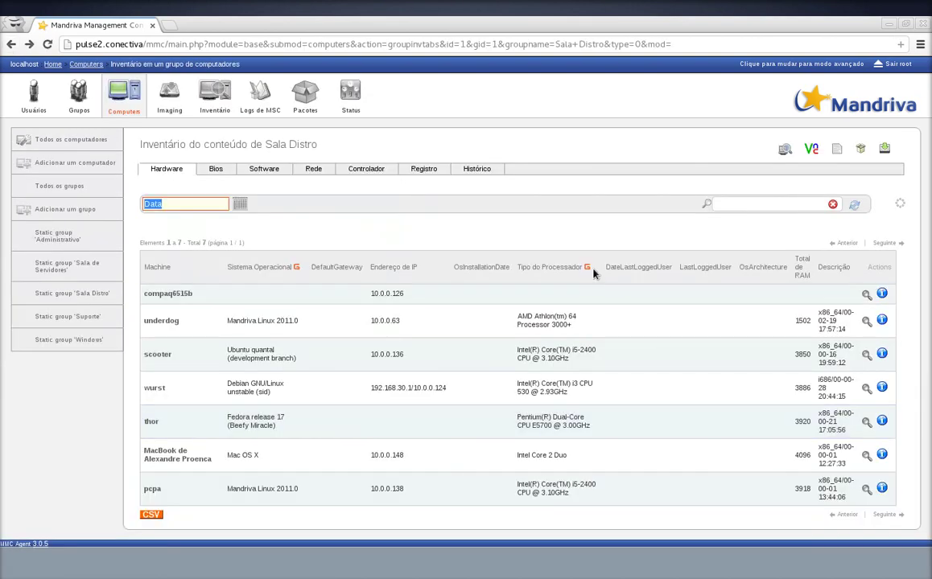
left_click(588, 269)
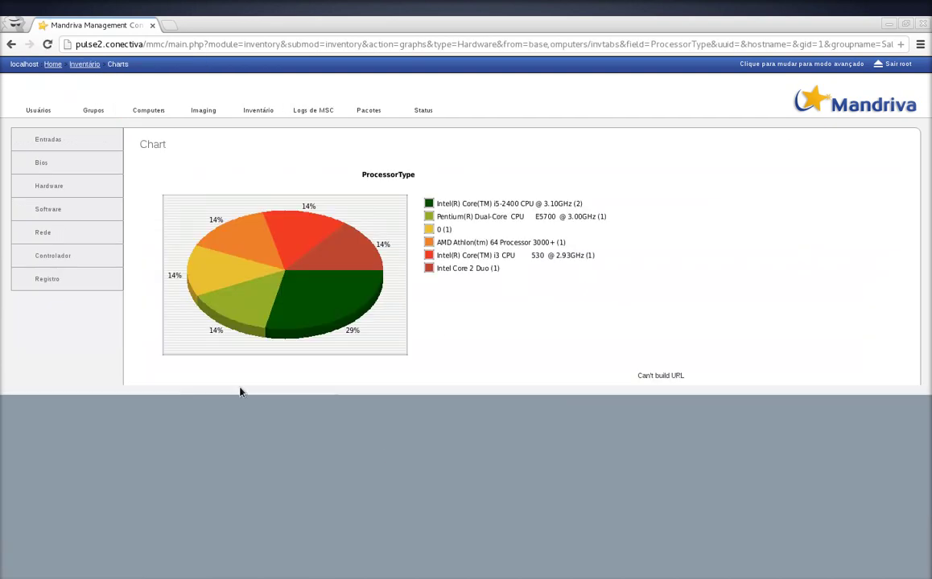
left_click(11, 45)
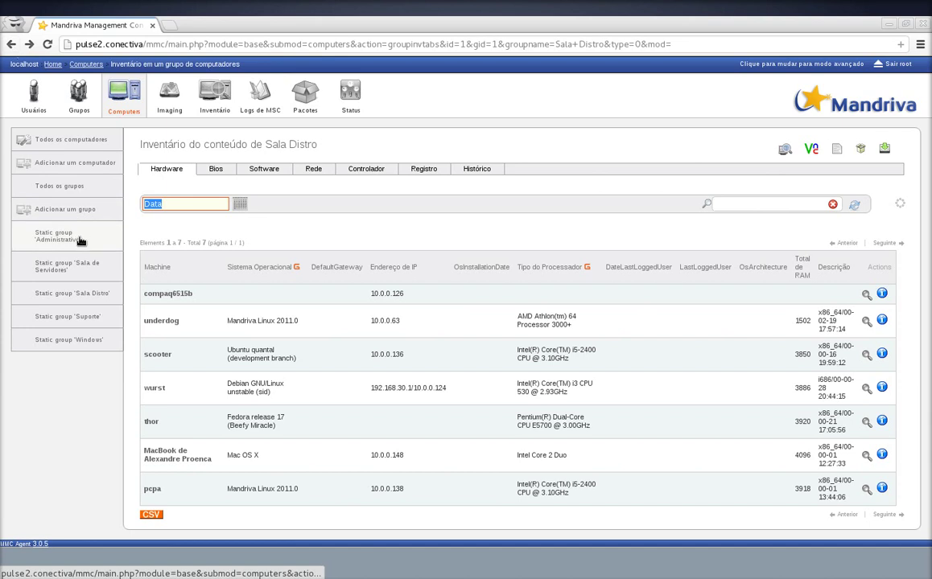
Step: Check the hardware inventory of oembuild in the Sala de Servidores group and return to the list of computer groups
left_click(78, 262)
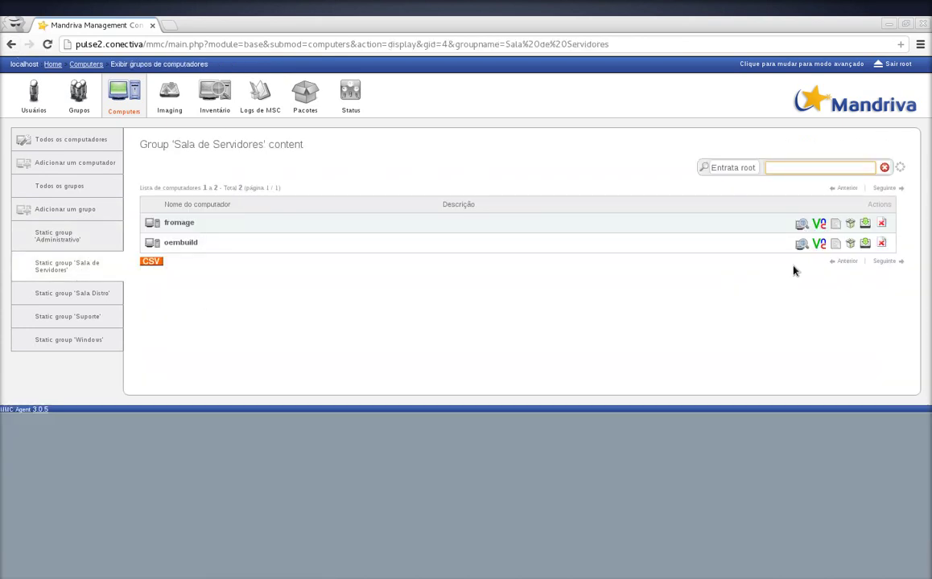
left_click(803, 244)
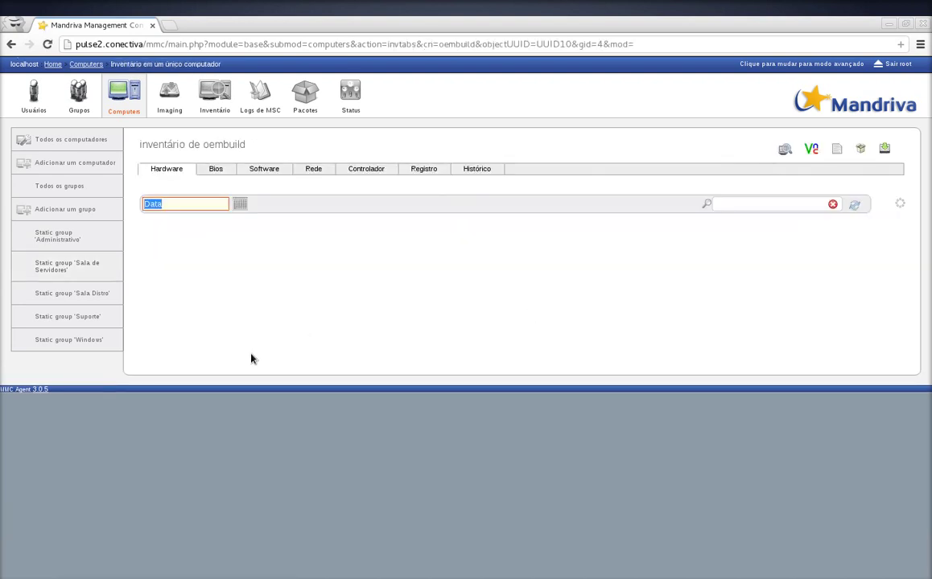
left_click(87, 187)
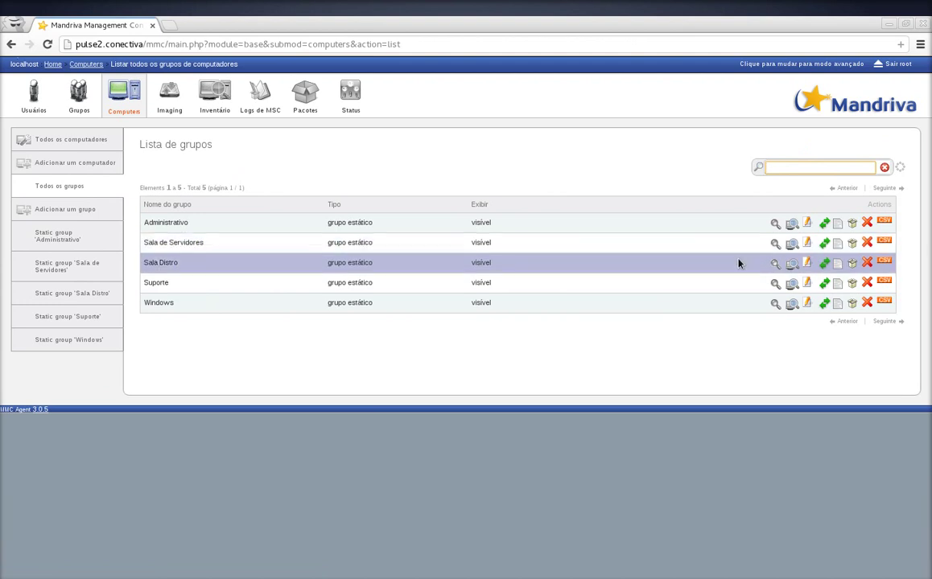
Step: Browse the contents of the static groups Administrativo, Sala de Servidores, Sala Distro, Suporte and Windows in turn
left_click(63, 236)
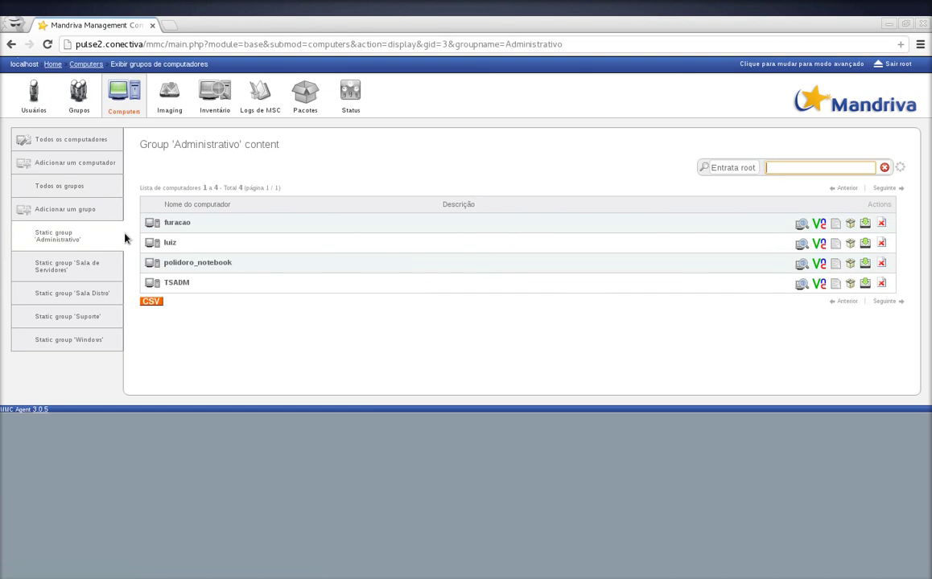
left_click(57, 266)
left_click(61, 296)
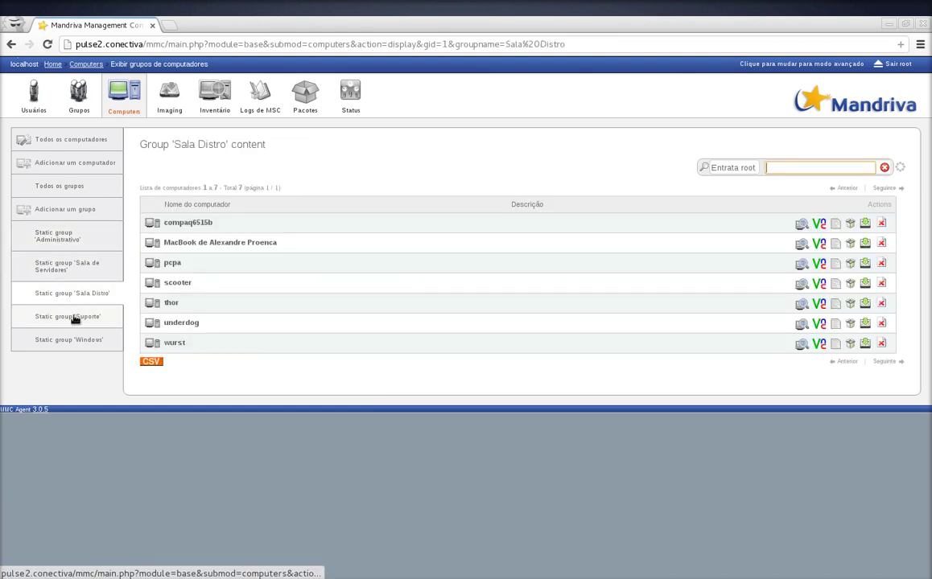
left_click(71, 316)
left_click(86, 341)
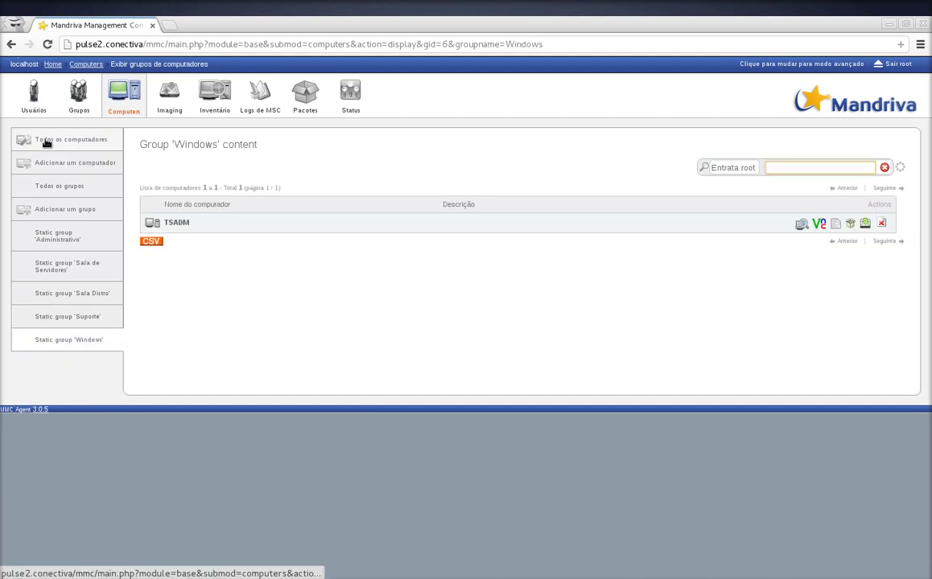
Step: Open the inventory of celerao from the list of all computers and examine its installed software for Winamp
left_click(53, 141)
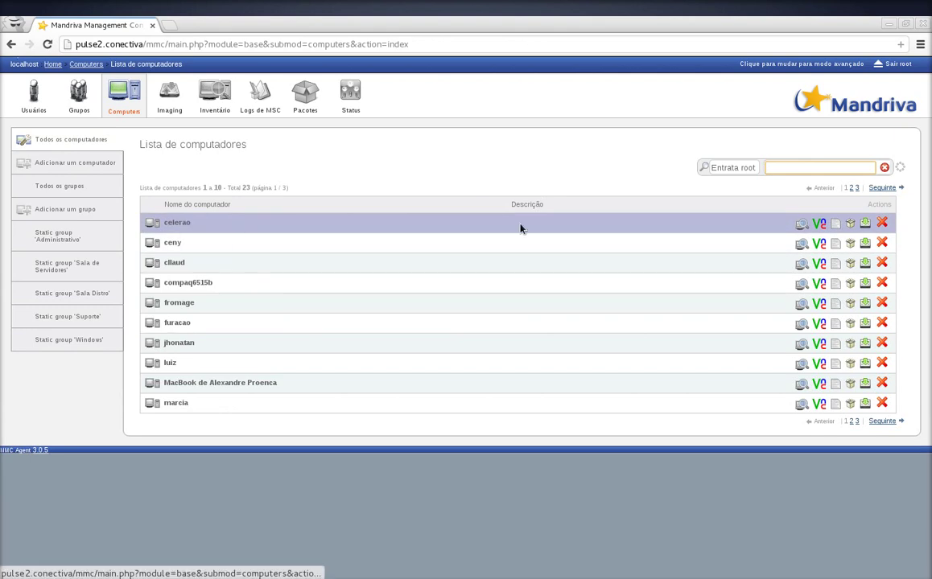
left_click(798, 224)
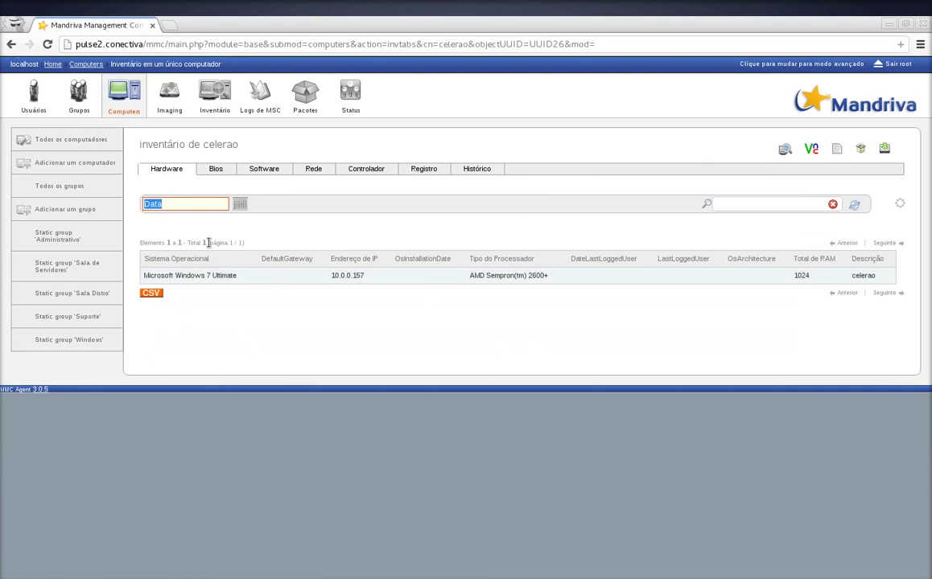
left_click(266, 173)
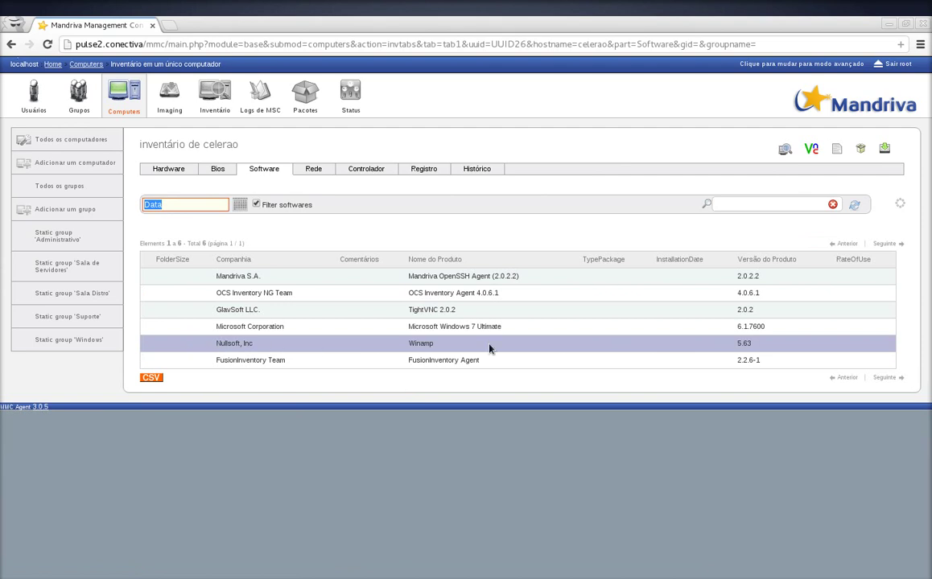
double_click(419, 344)
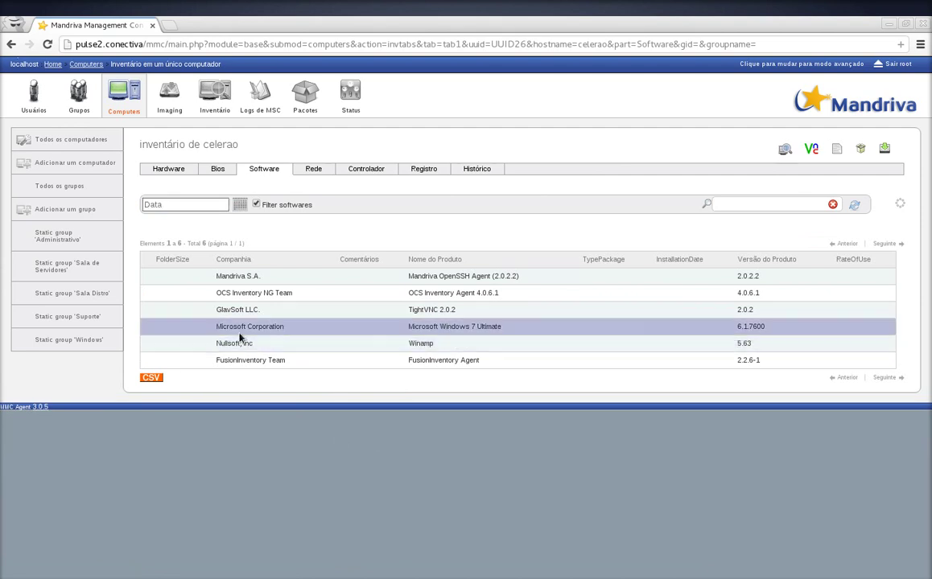
Step: Run the Inventory quick action on the computer celerao from the list of all computers
left_click(82, 139)
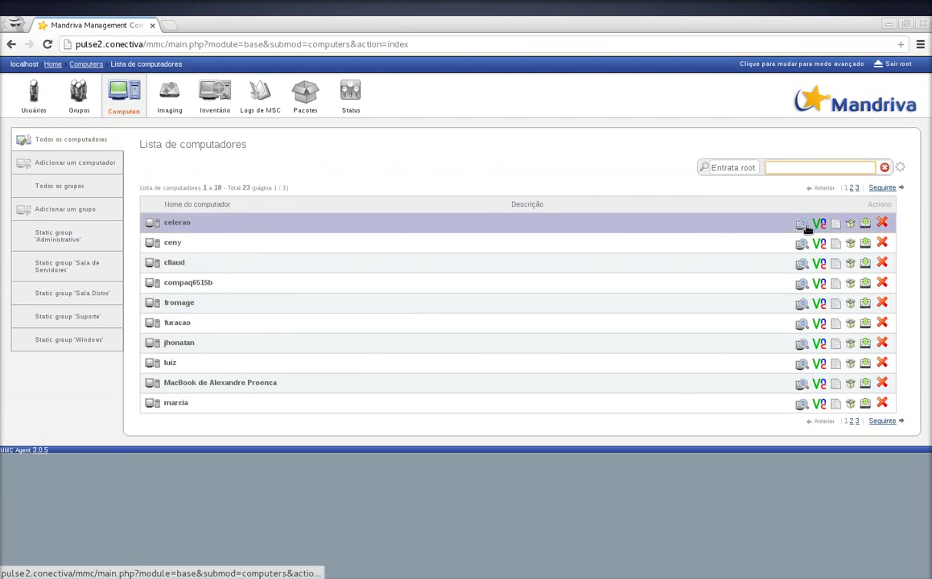
left_click(857, 227)
left_click(228, 227)
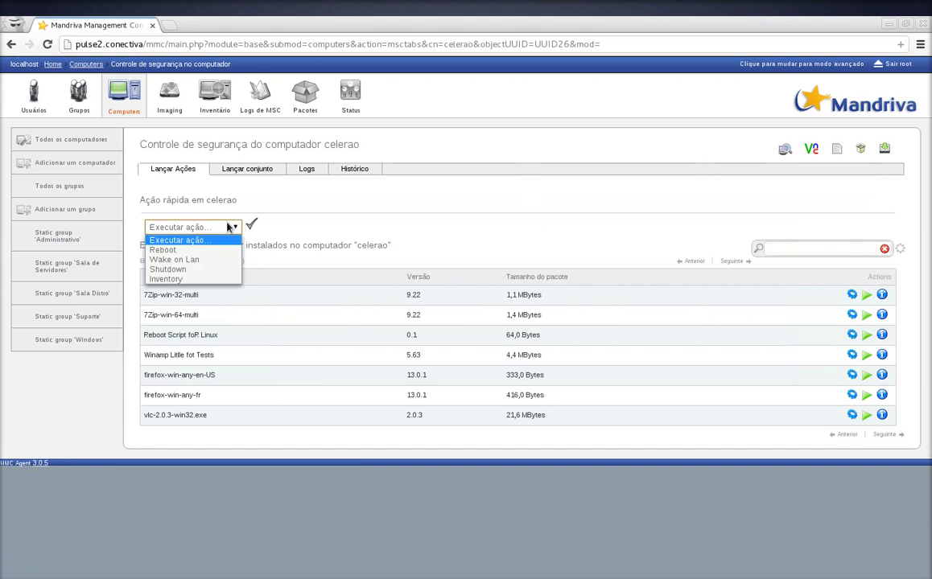
left_click(156, 253)
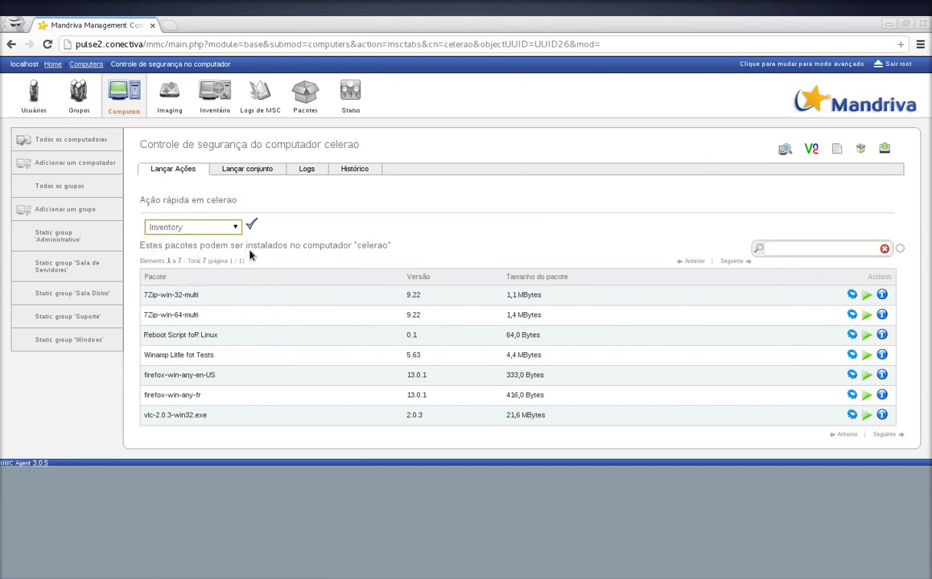
left_click(251, 224)
left_click(27, 163)
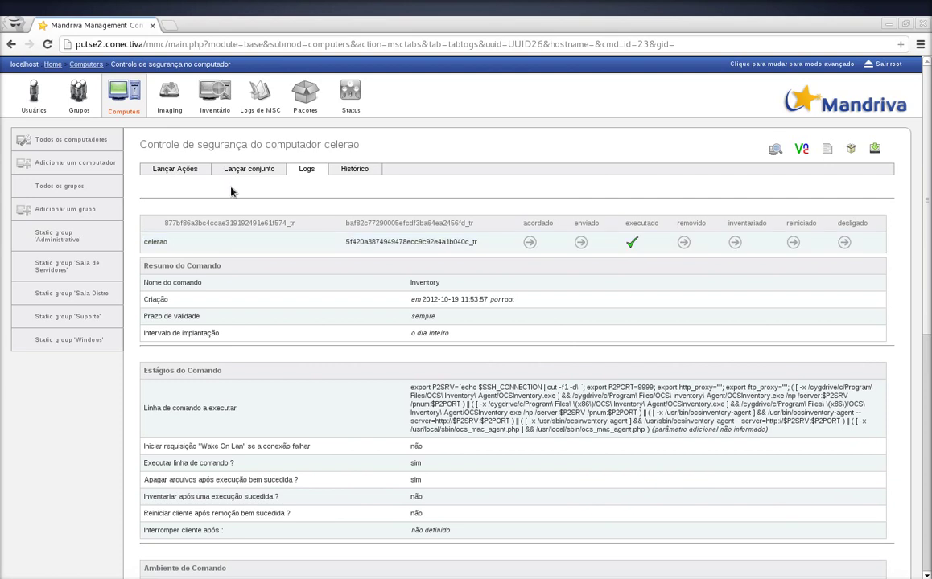
Step: List the incoming inventories without restricting them to new computers, and refresh the list
left_click(215, 95)
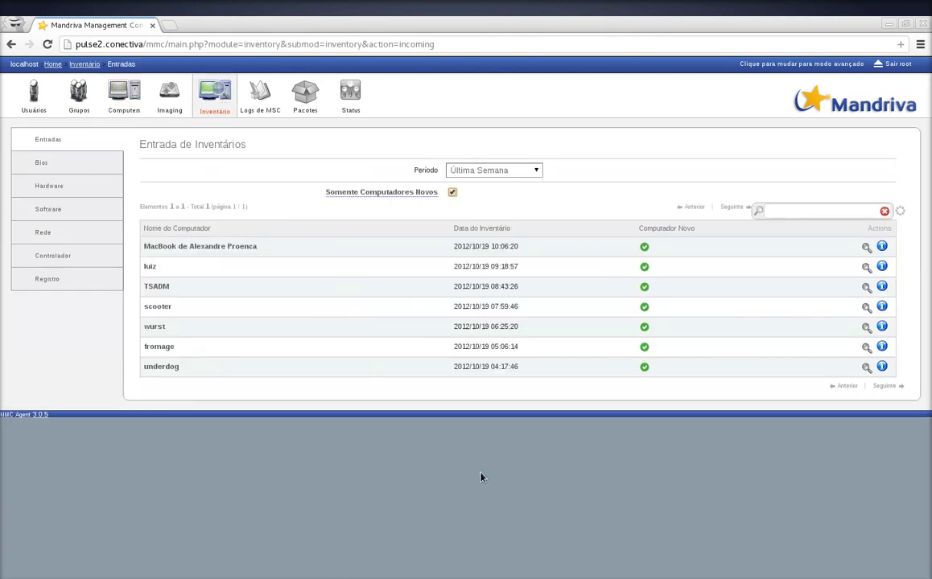
left_click(452, 192)
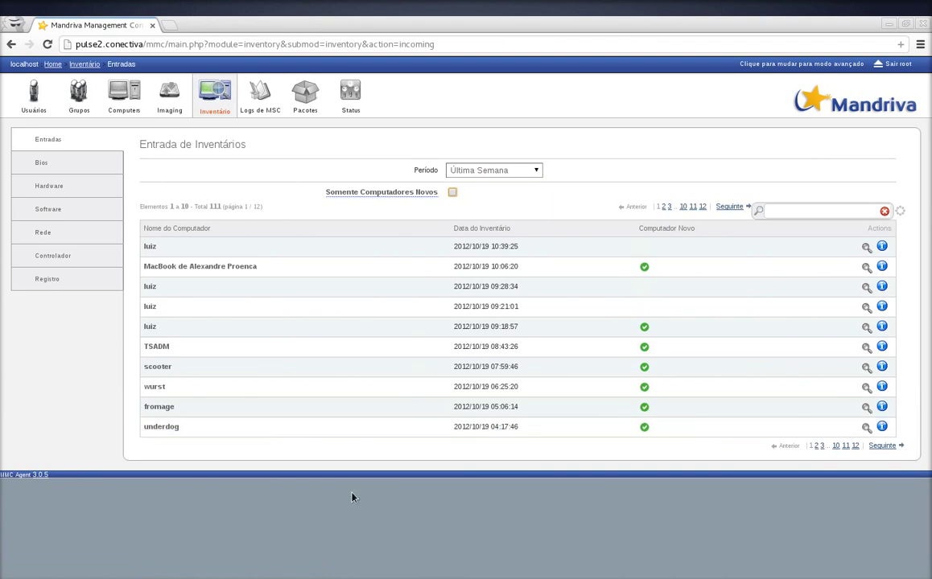
key("F5")
left_click(579, 345)
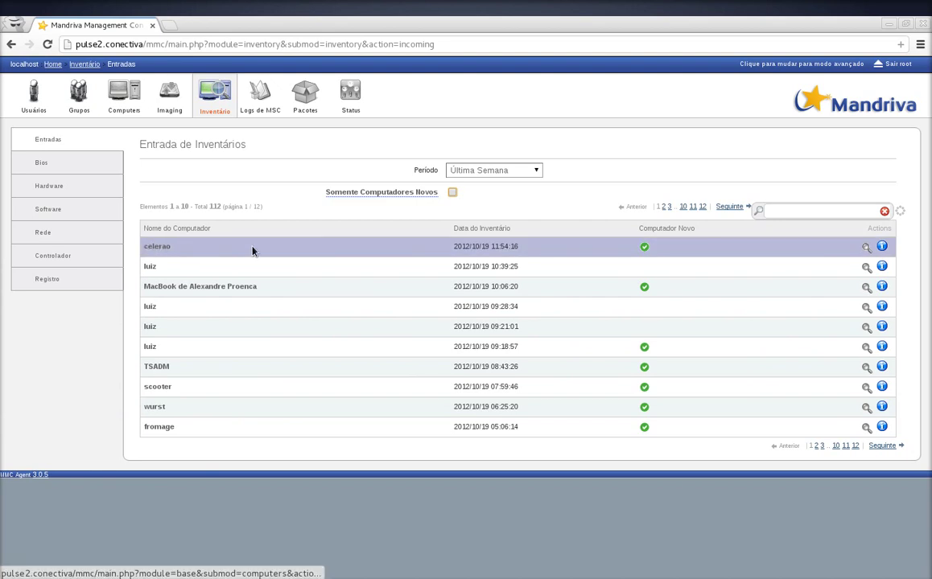
Step: Check the date of celerao's latest incoming inventory and view the software inventory of that computer
left_click_drag(494, 246, 539, 244)
left_click(541, 252)
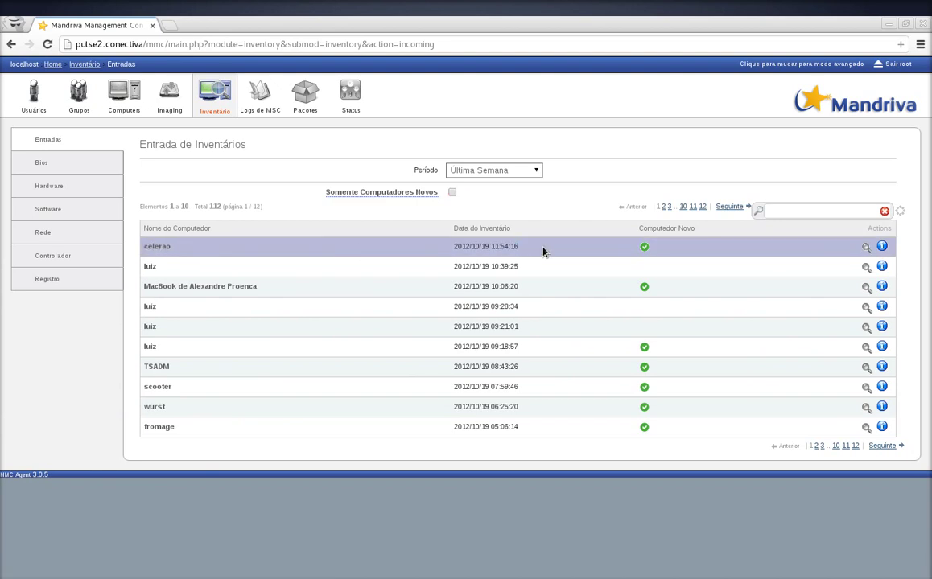
left_click(179, 249)
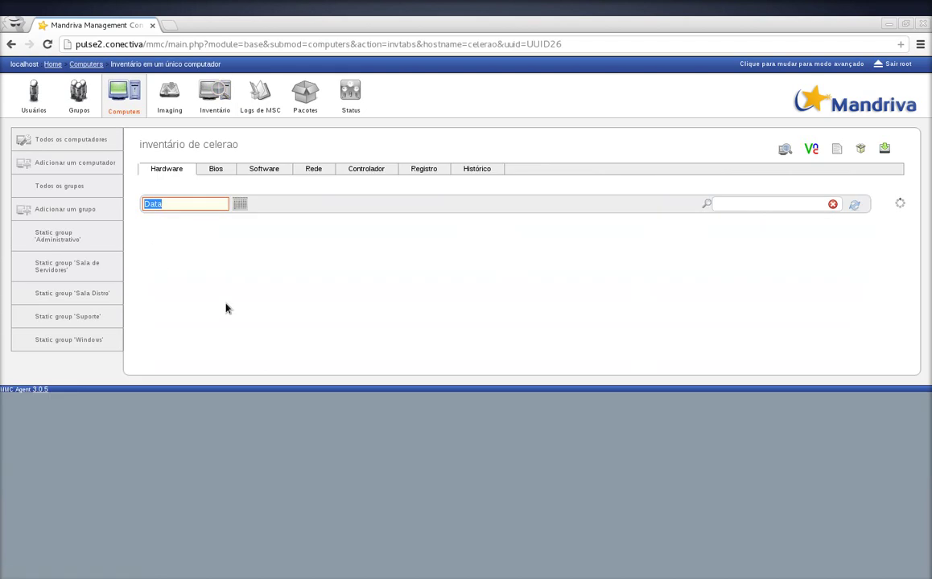
left_click(265, 170)
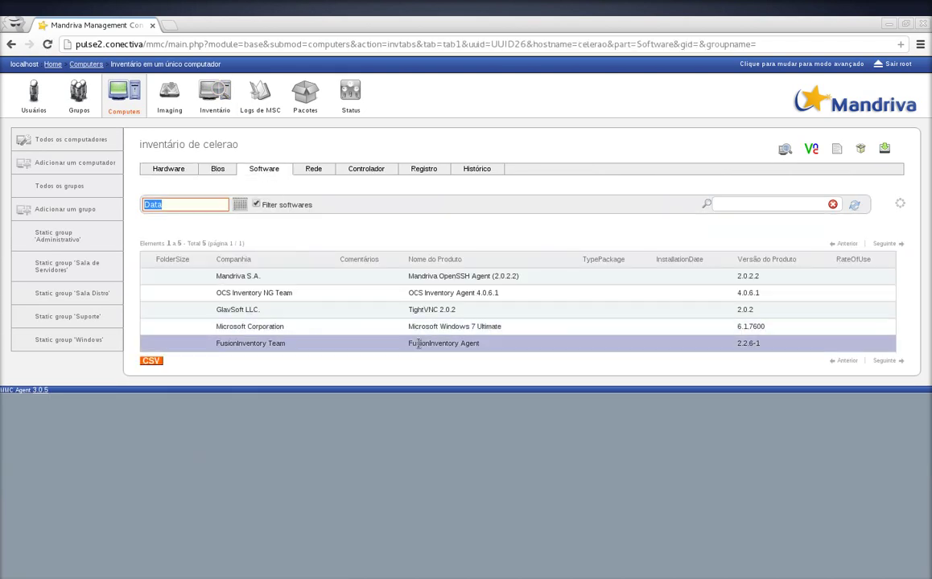
Step: Take remote VNC control of celerao from the computer list, enlarging the connection window and allowing its plug-in to run this time
left_click(123, 98)
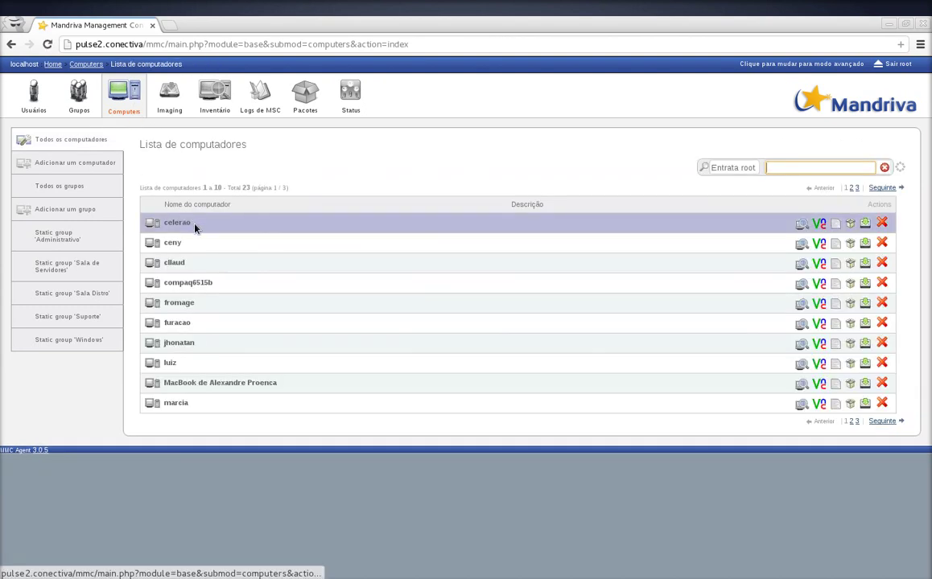
left_click(818, 223)
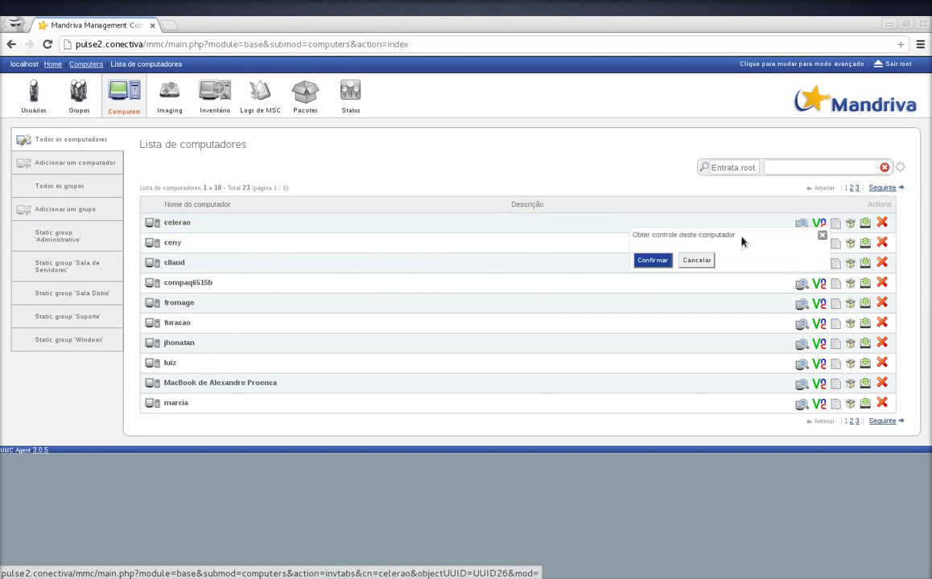
left_click(651, 260)
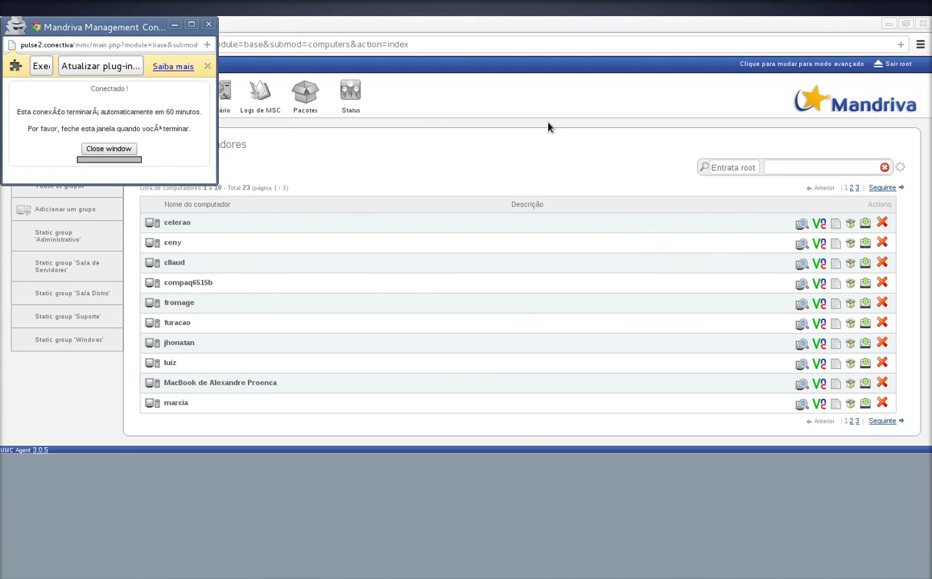
left_click_drag(216, 184, 449, 359)
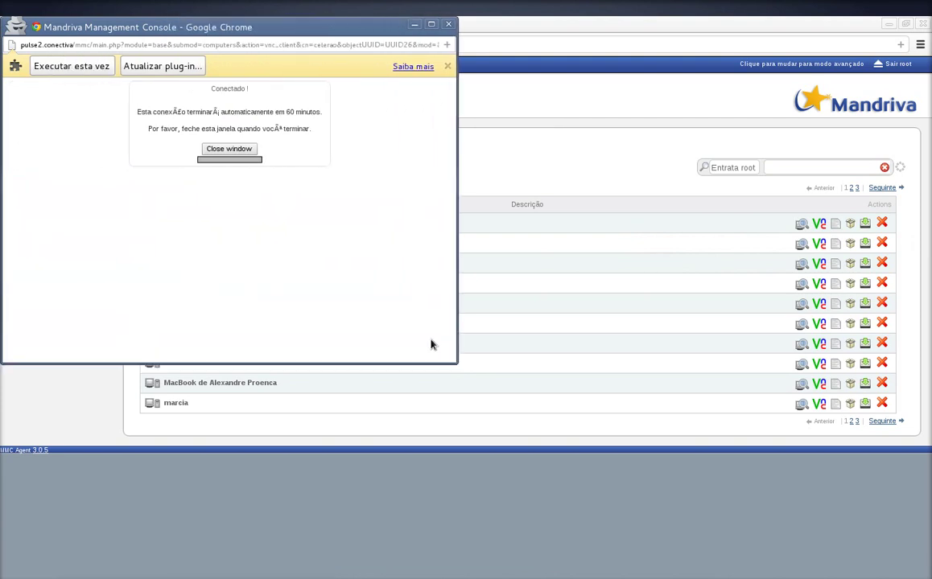
left_click(71, 66)
left_click_drag(212, 26, 365, 91)
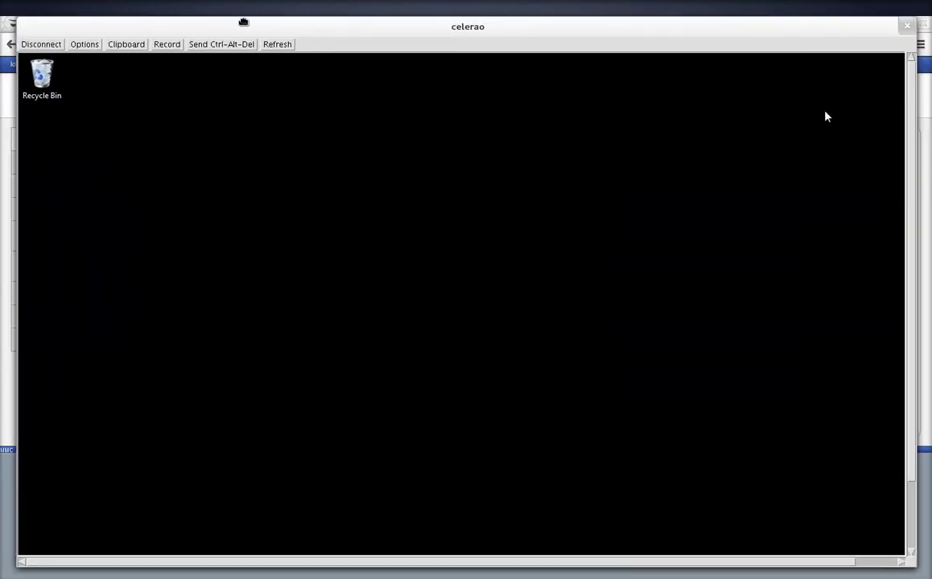
Step: Check the taskbar and Start menu on celerao's remote desktop, and shrink the remote control window
scroll(733, 310, "down", 2)
scroll(588, 478, "down", 3)
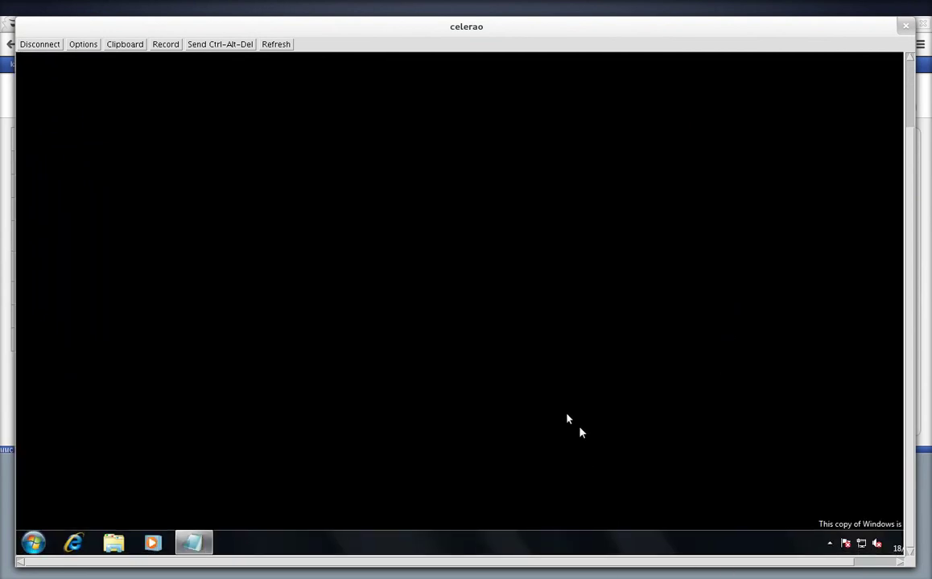
left_click(33, 543)
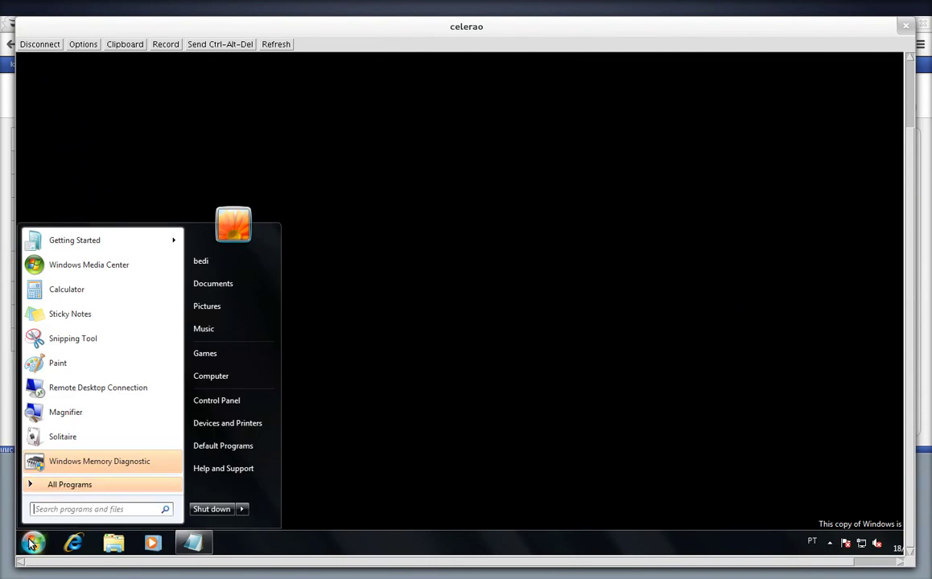
left_click(403, 319)
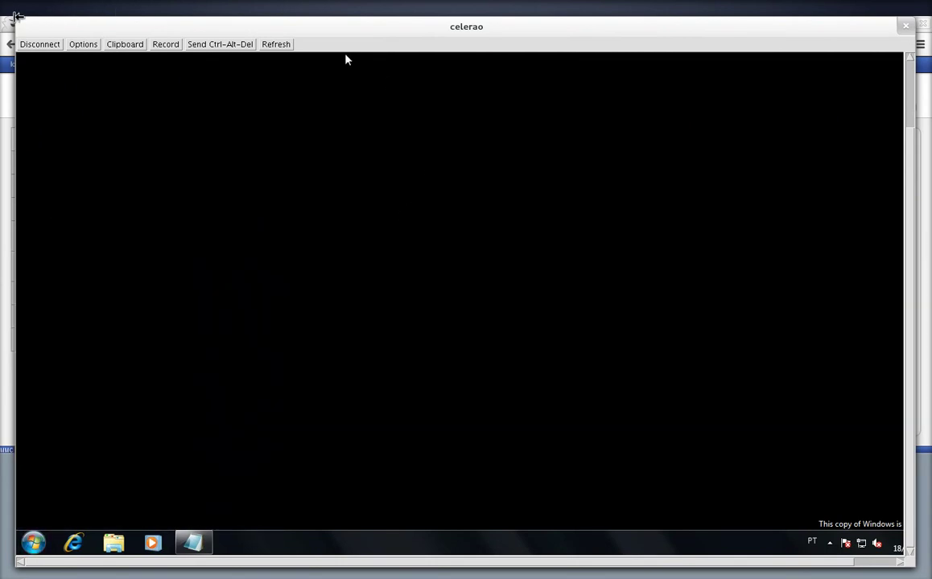
left_click_drag(20, 26, 251, 110)
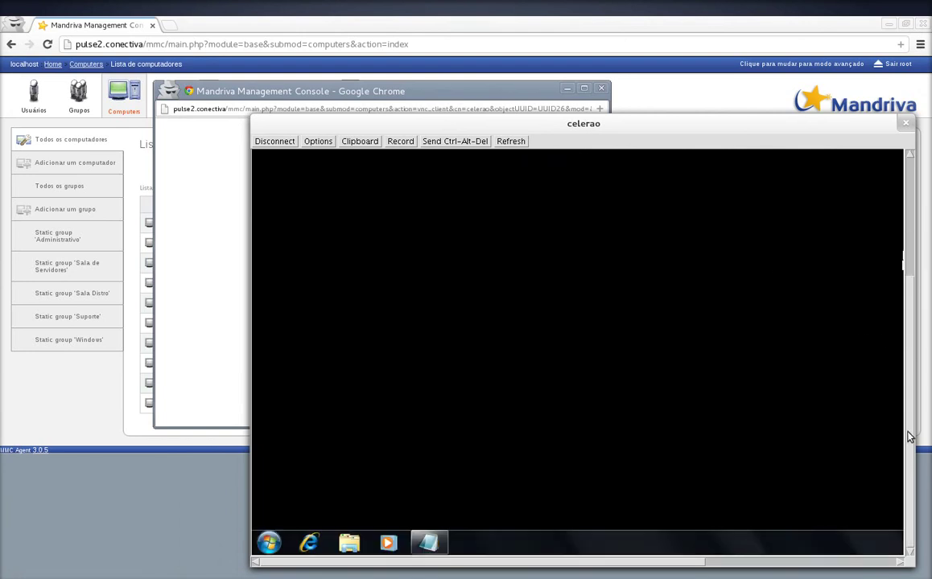
Step: Search for winamp in the Start menu of the remote desktop and return to the list of computers
left_click(269, 545)
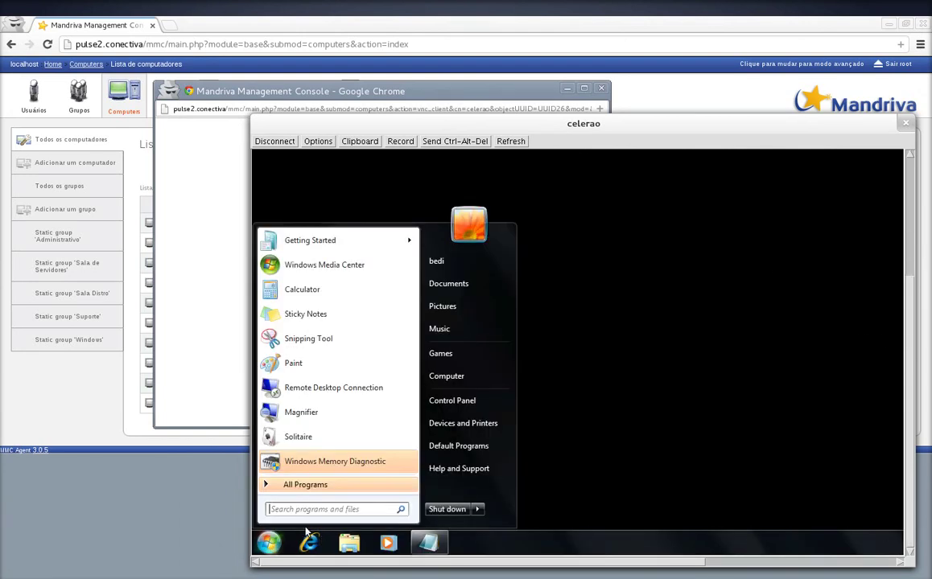
type("win")
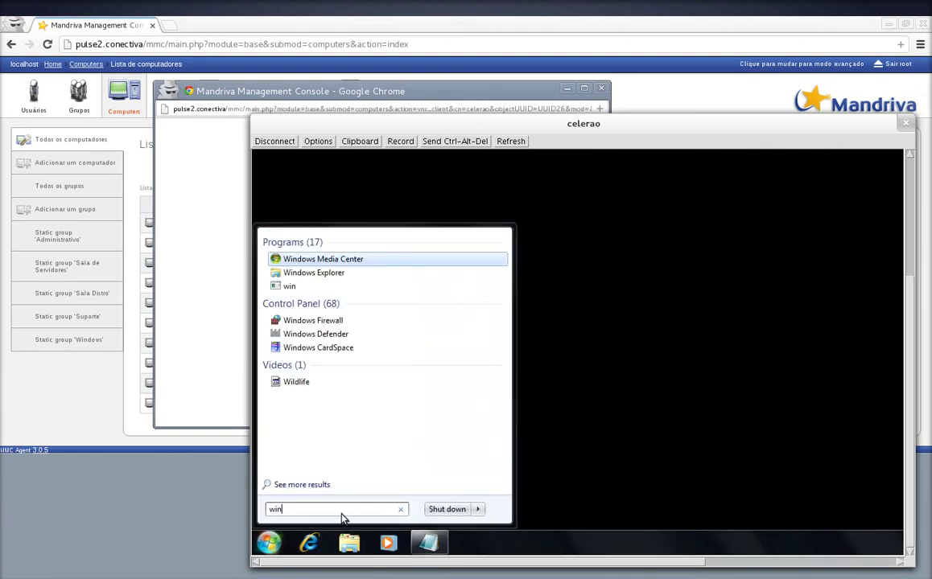
type("amo")
key("BackSpace")
type("p")
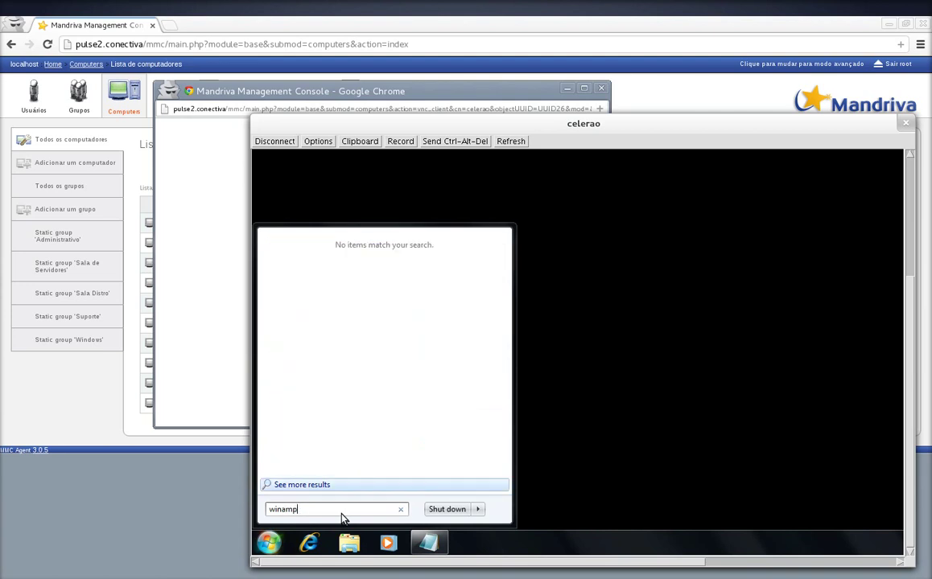
key("Escape")
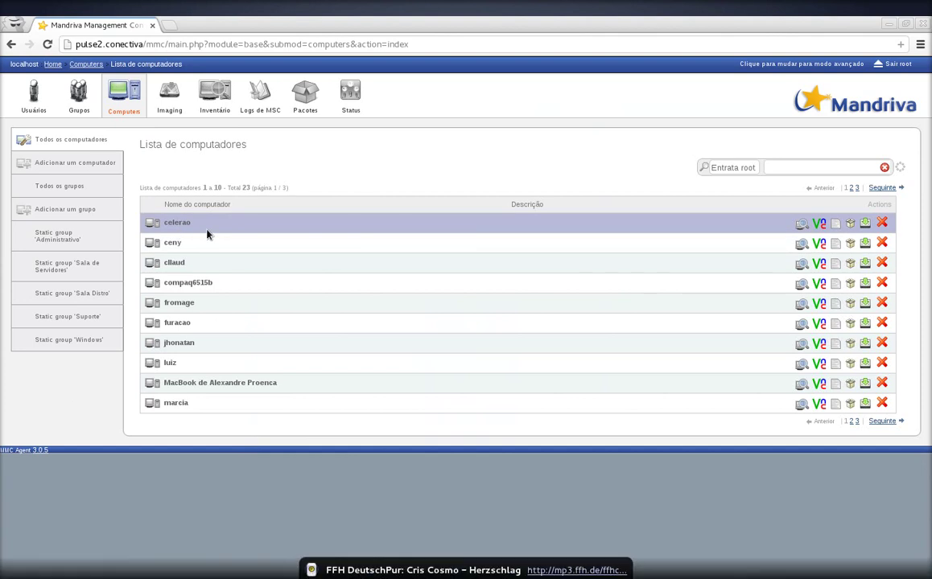
Step: Deploy the package Winamp Litlle fot Tests to celerao and check the sent and executed stages in its log
left_click(850, 225)
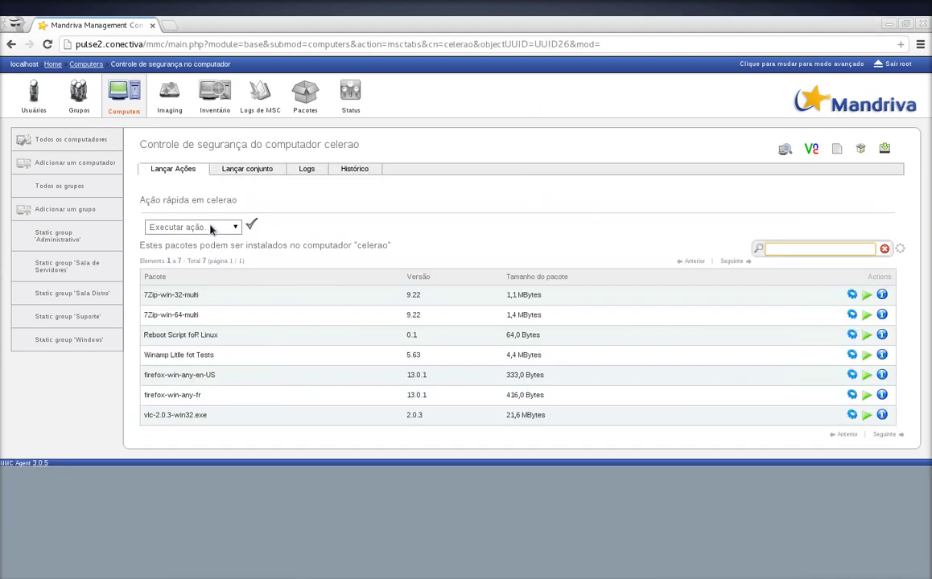
left_click_drag(143, 355, 225, 355)
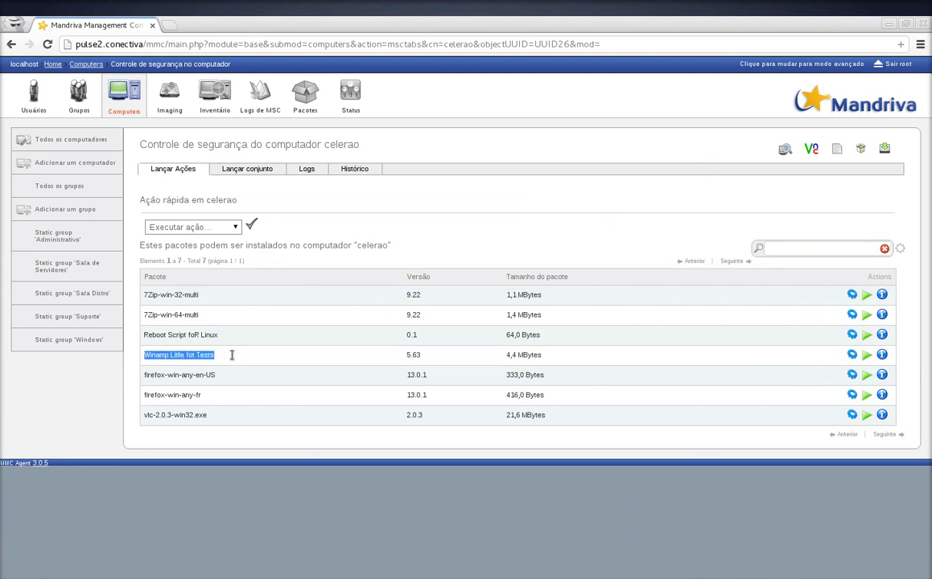
left_click(54, 436)
left_click(866, 357)
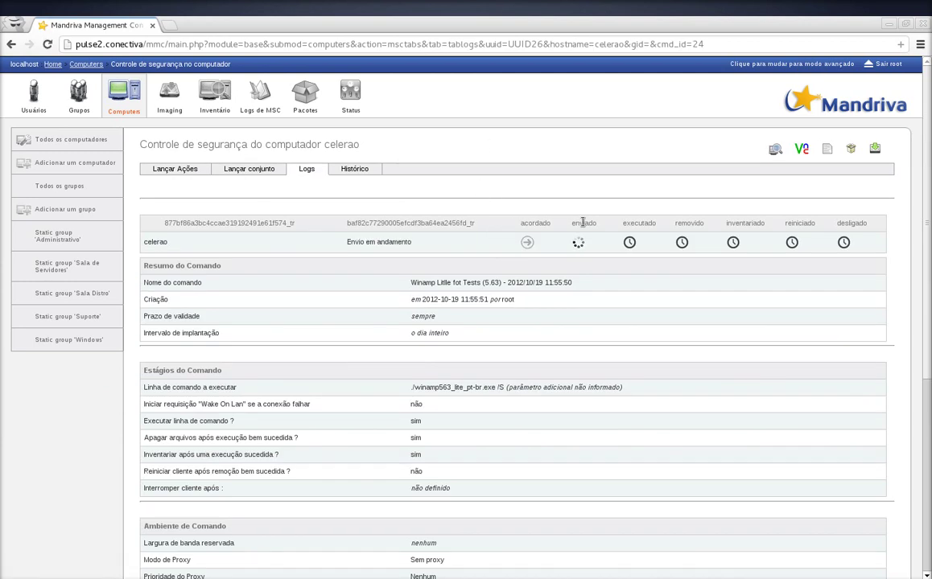
left_click_drag(578, 218, 635, 219)
left_click(587, 198)
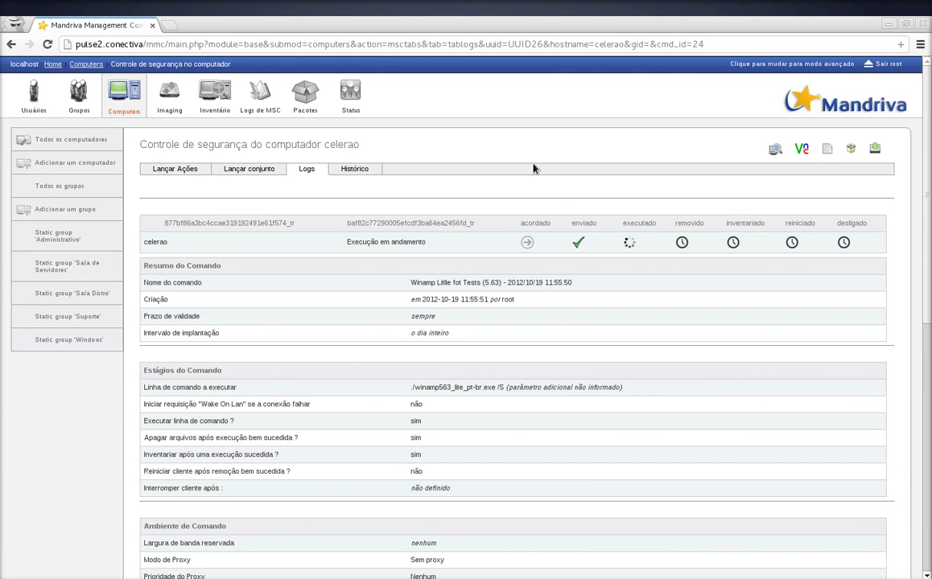
Step: Launch the gedit text editor with a new empty document
key("alt+F2")
type("gedit")
key("Return")
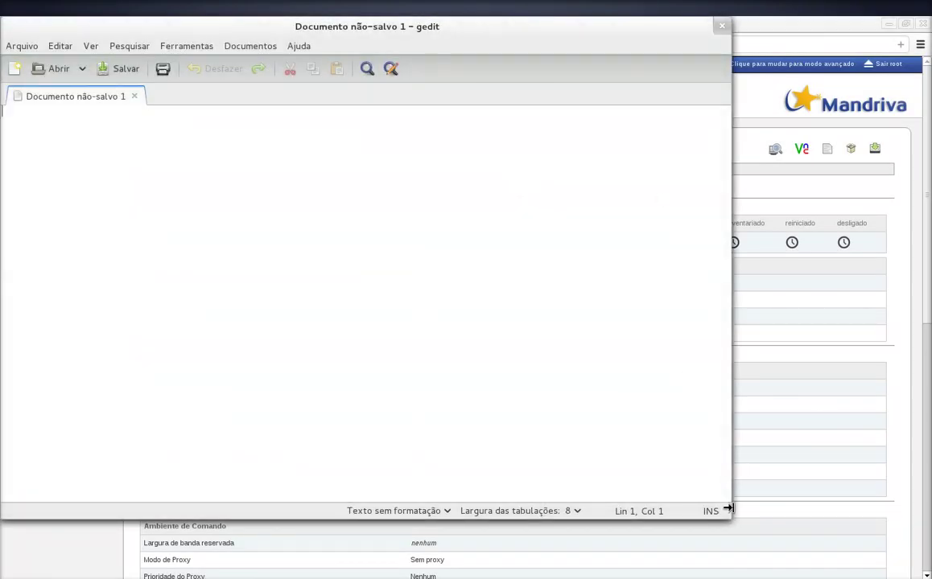
Step: Shrink the gedit window, move it clear of the deployment status row, and write "Instalando o Winamp Remotamente" in it
left_click_drag(727, 515, 395, 248)
left_click_drag(266, 24, 765, 270)
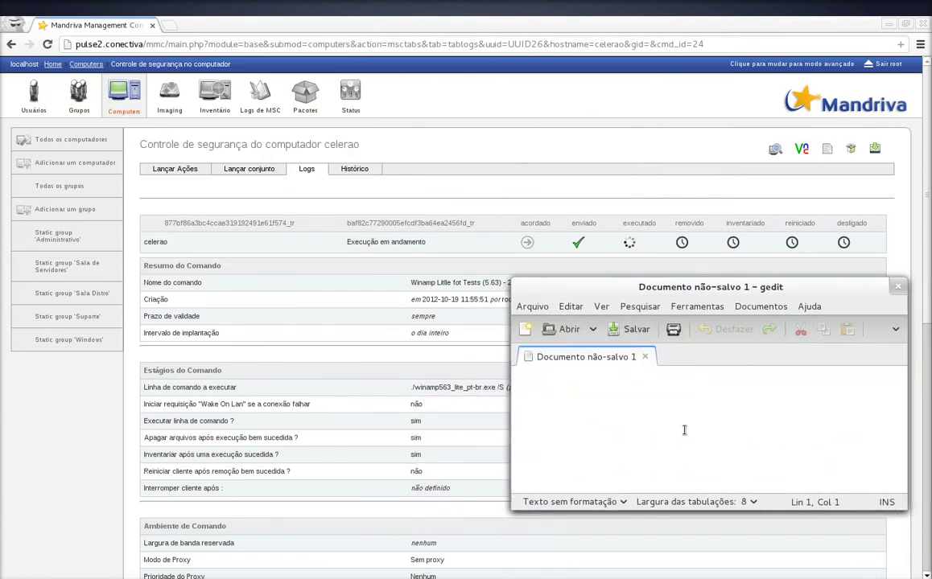
type("Int")
key("BackSpace")
type("stal")
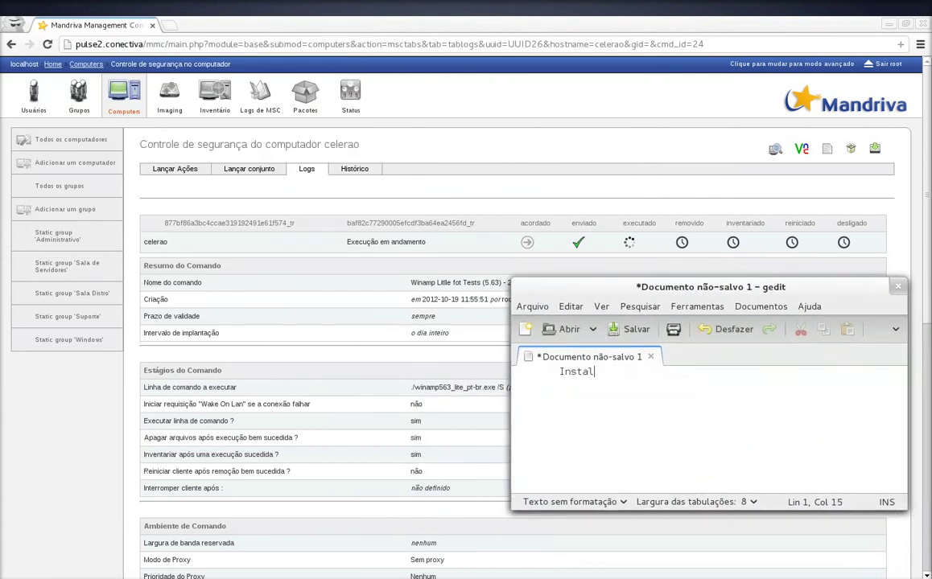
type("ando  o Winamp Remotamente")
Step: Dash the first note and add "- Também estou com uma sessão remota aberta da máquina "celerão" (a mesma na qual estou instalando o winamp)"
key("Return")
type("-")
key("Delete")
type("-")
key("Down")
type("Também est")
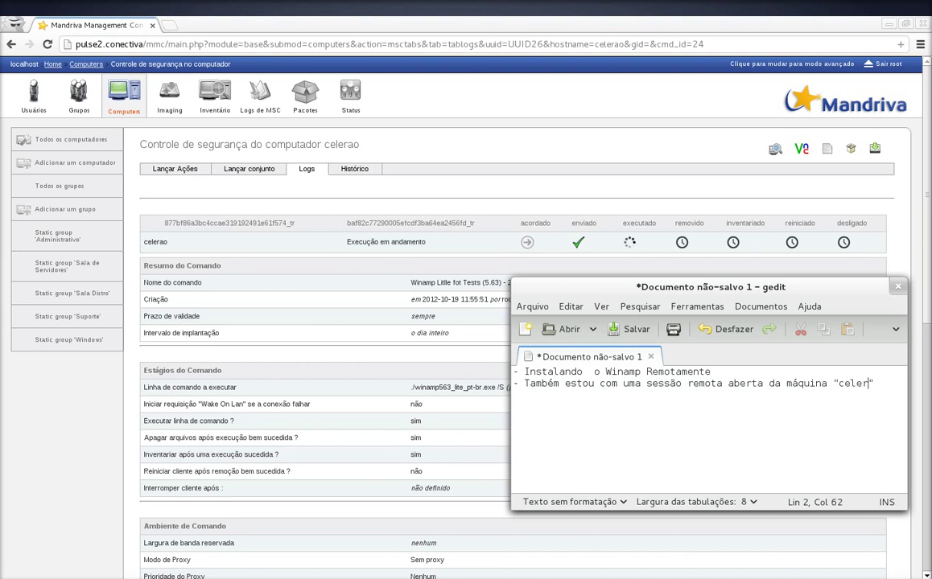
type("a mesma na")
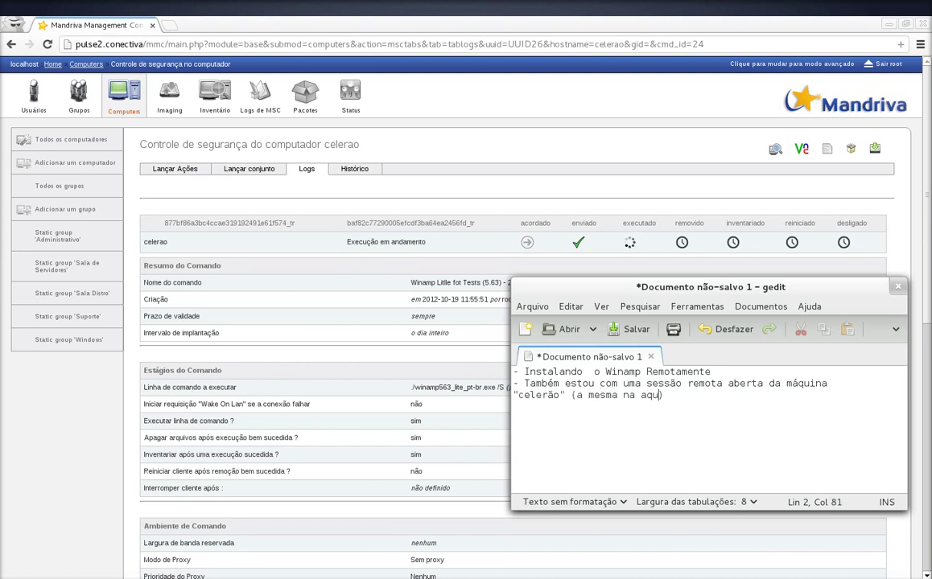
type(" qual estou instalando o winamp")
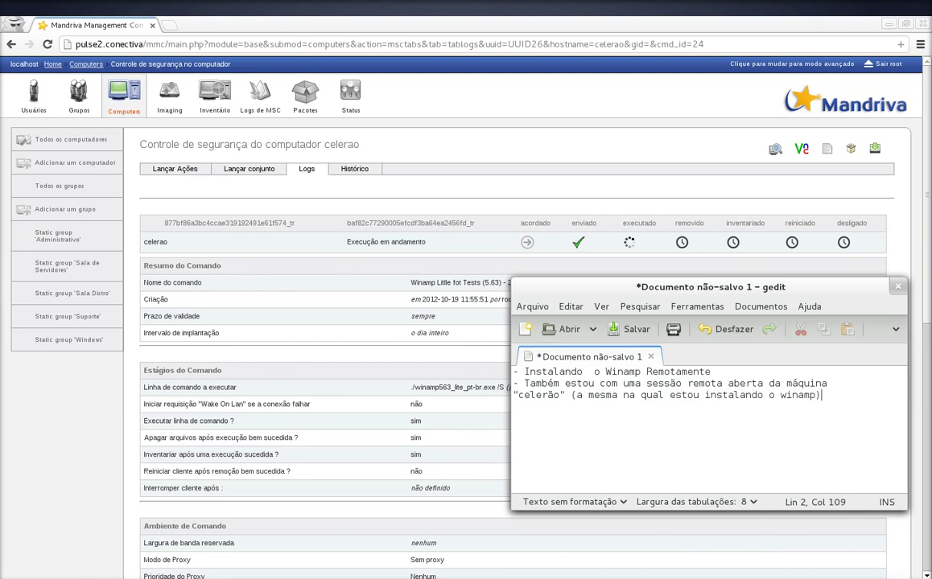
Step: Check the executed stage in celerao's deployment log and add "Instalado, vejamos." to the note after a blank line
left_click(579, 245)
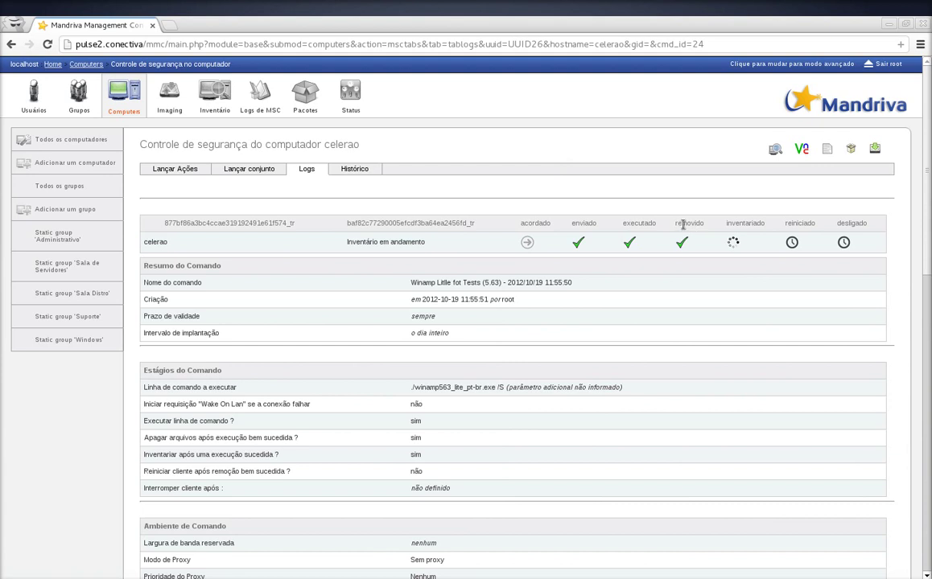
double_click(636, 223)
key("alt+Tab")
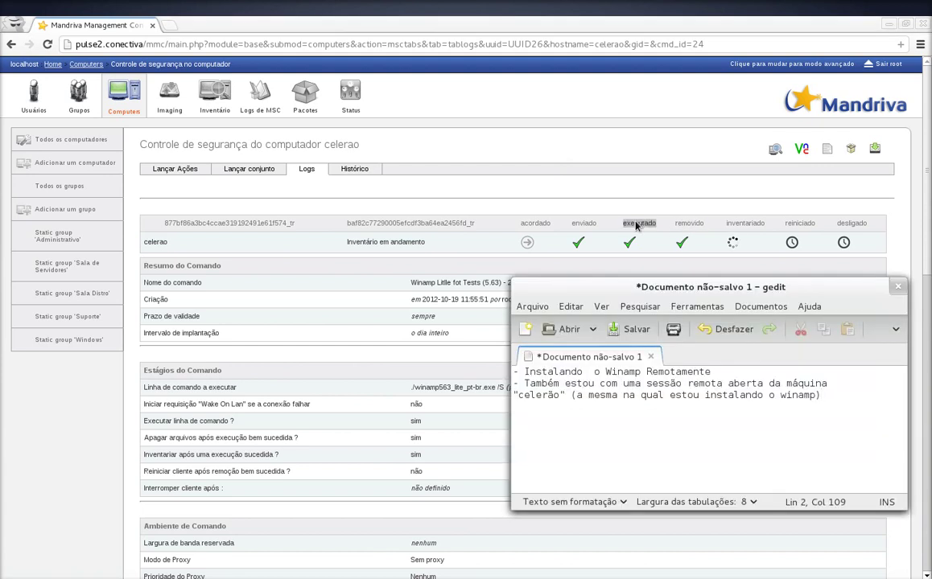
key("Return")
key("Return")
type("Instalado, vejamos.")
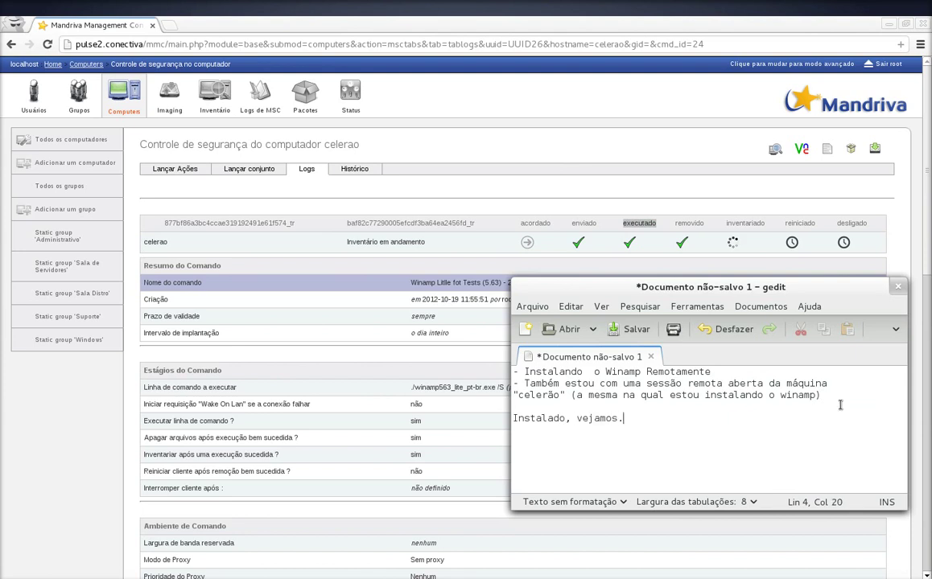
Step: Switch to celerao's remote desktop session, search its Start menu for winamp and launch the program
key("alt+Tab")
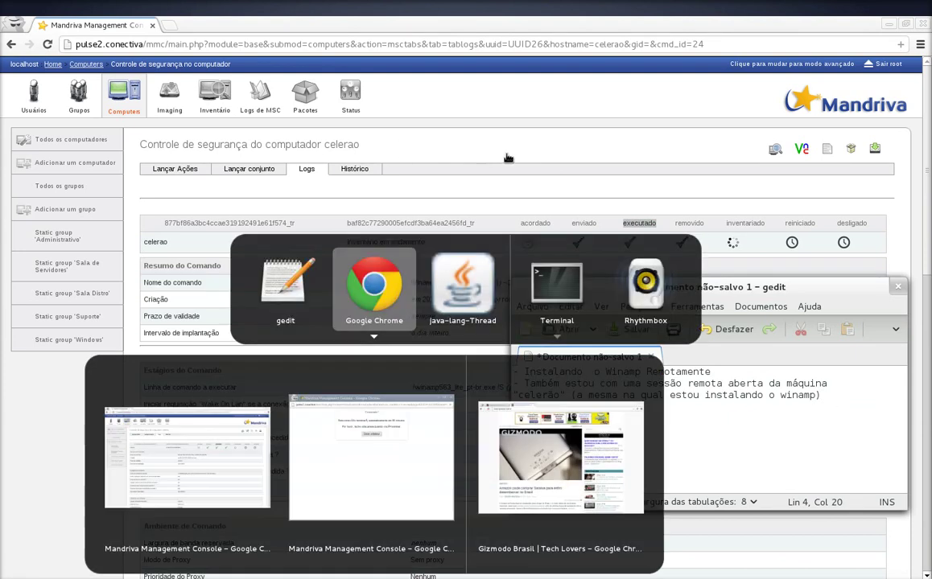
key("alt+Tab")
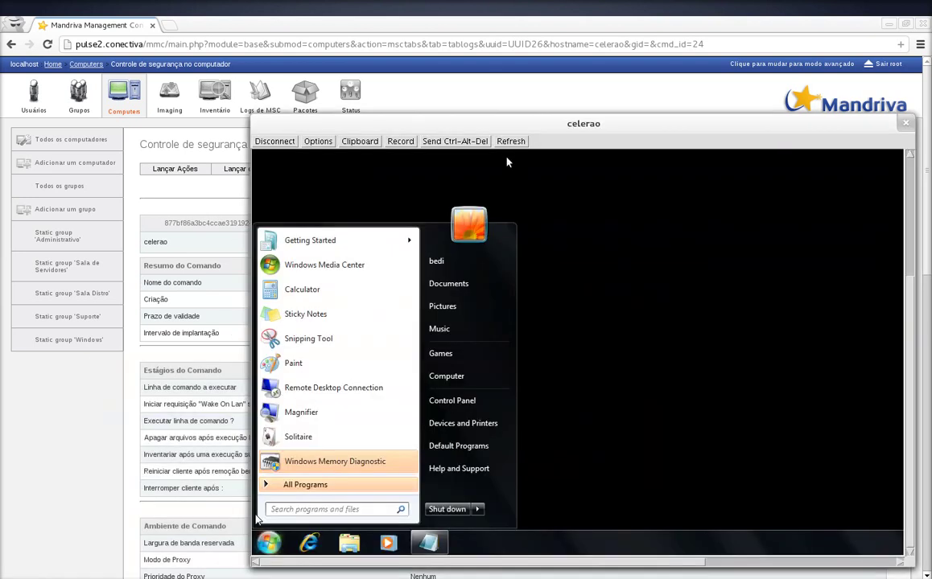
left_click(376, 509)
type("winamp")
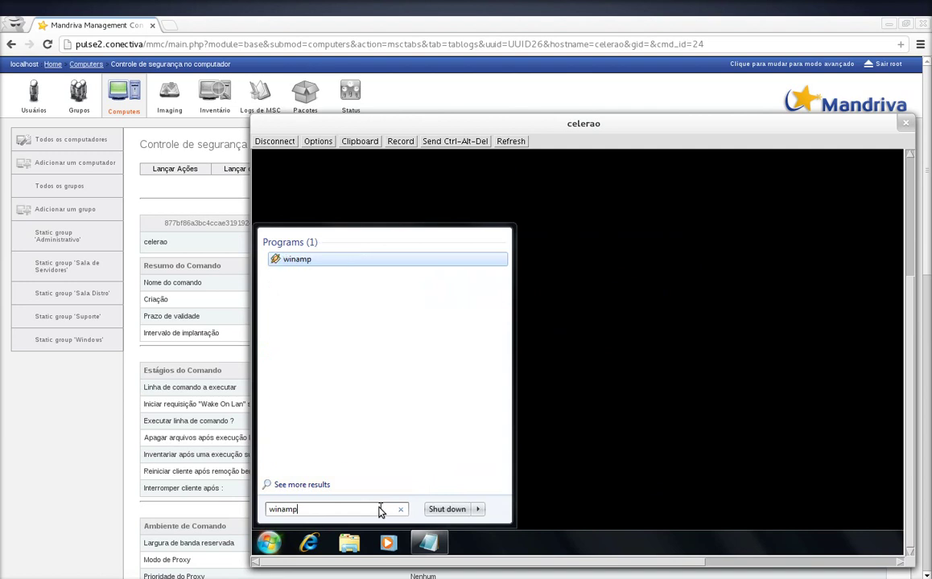
left_click(298, 259)
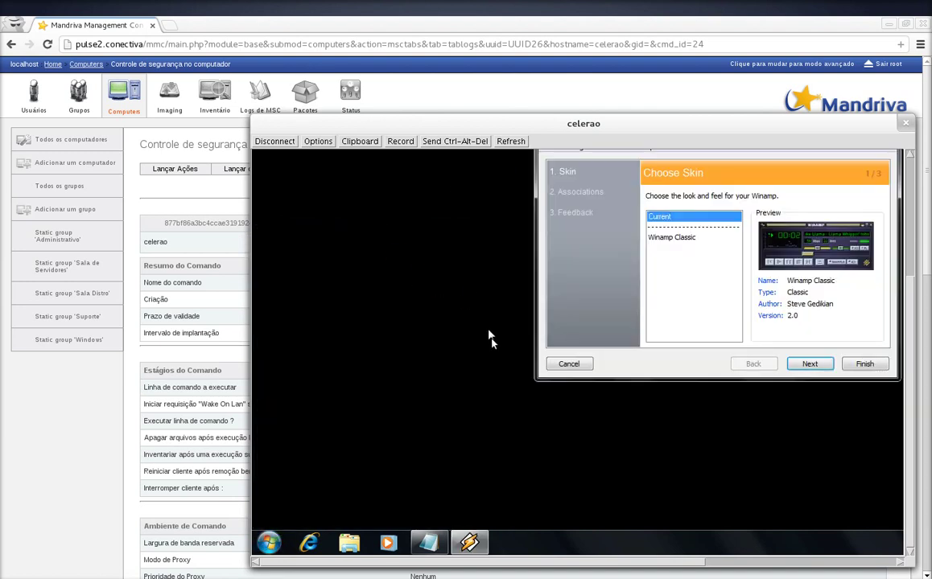
Step: Complete the Winamp Setup wizard with the Current skin and move the Winamp player away from the desktop icons
left_click_drag(561, 561, 633, 561)
scroll(905, 417, "up", 3)
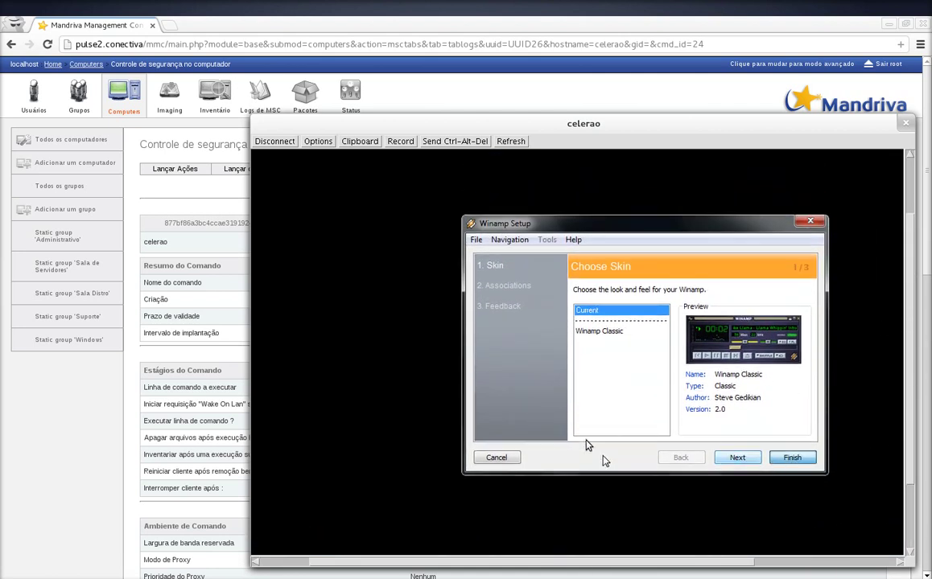
key("Return")
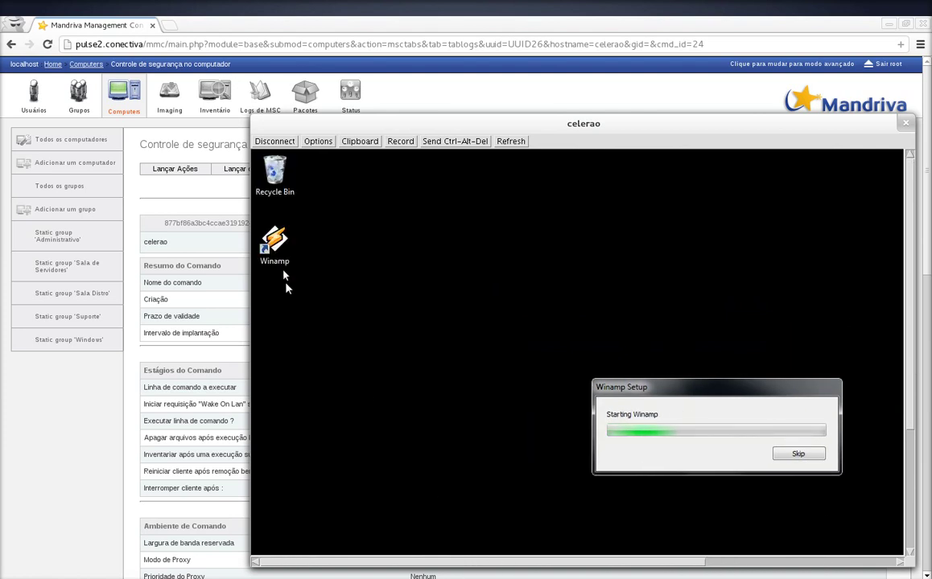
key("alt+f")
left_click_drag(362, 173, 670, 193)
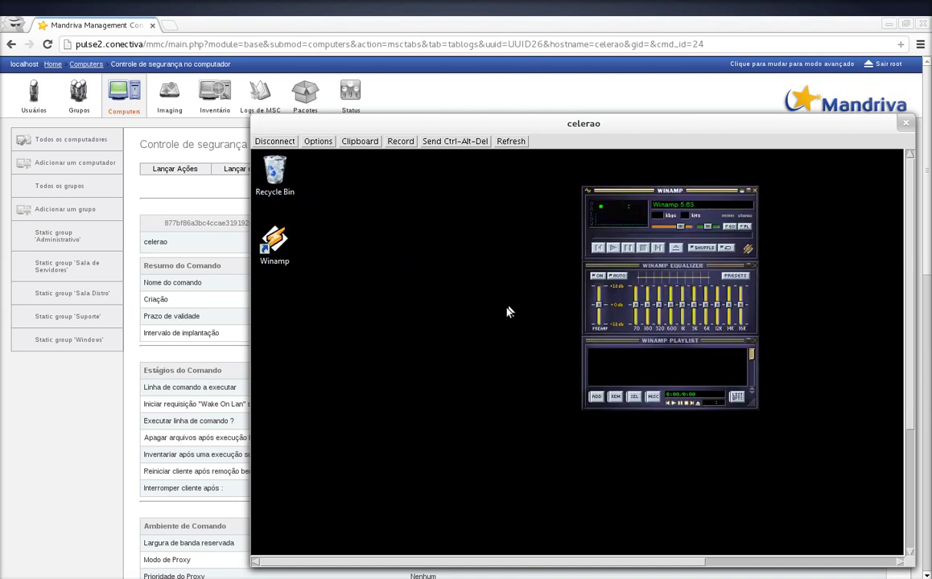
Step: Disconnect the remote session to celerao and add ":)" on a new line of the gedit note
left_click(274, 140)
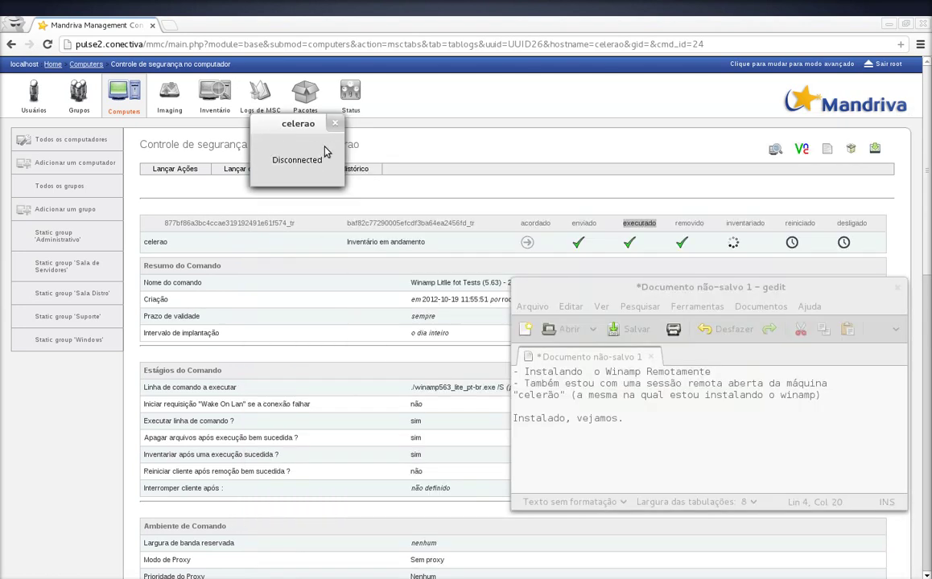
left_click(688, 412)
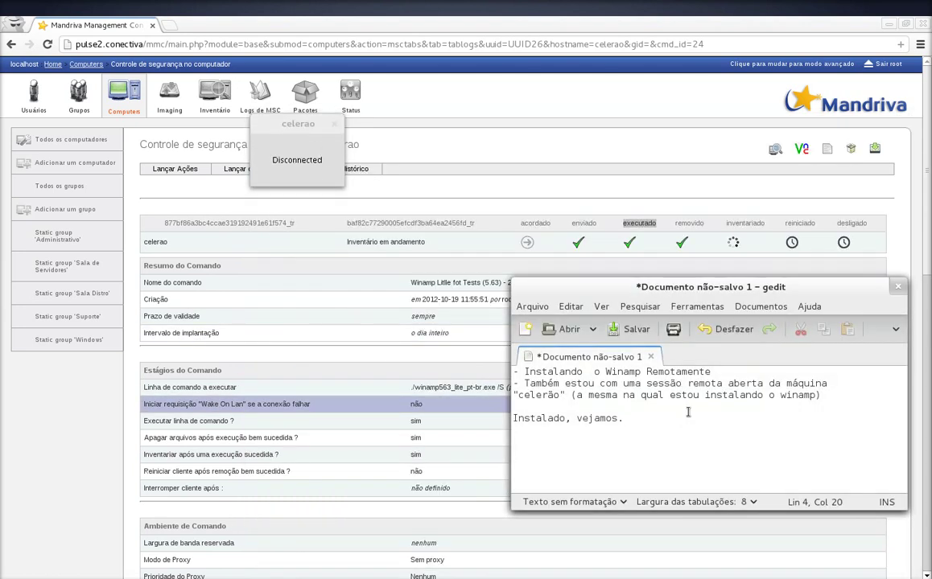
type(":)")
key("Return")
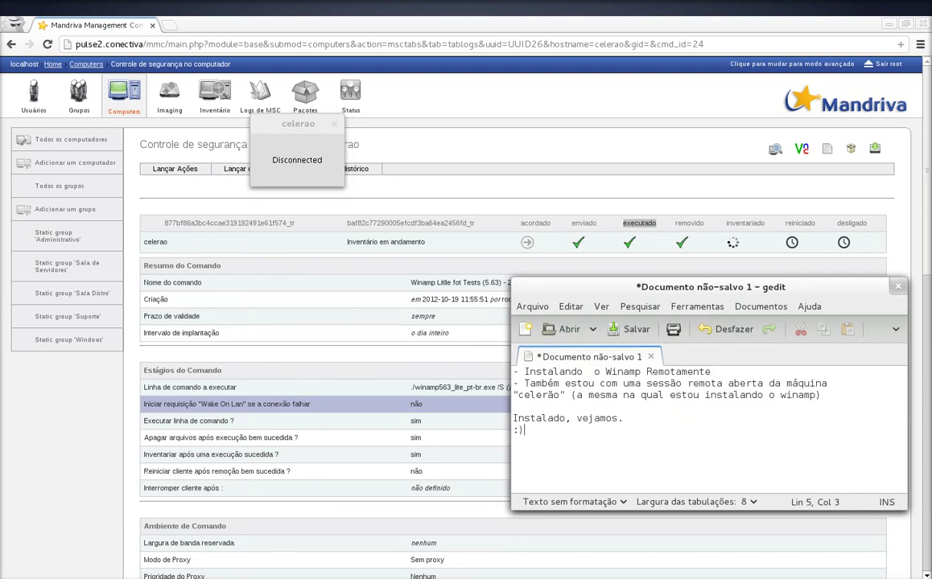
Step: Return to the list of computers, open celerao's software inventory and highlight the Winamp entry
left_click(249, 396)
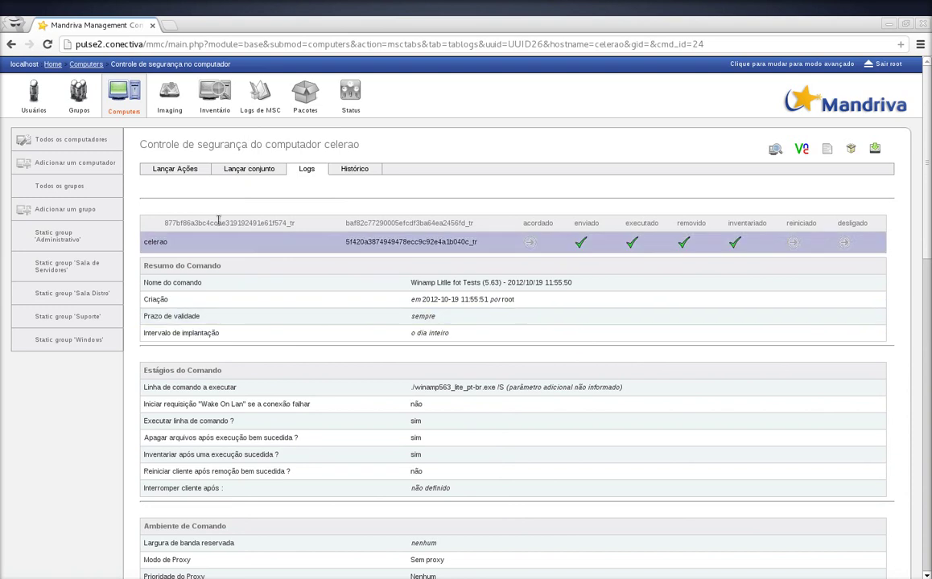
left_click(112, 106)
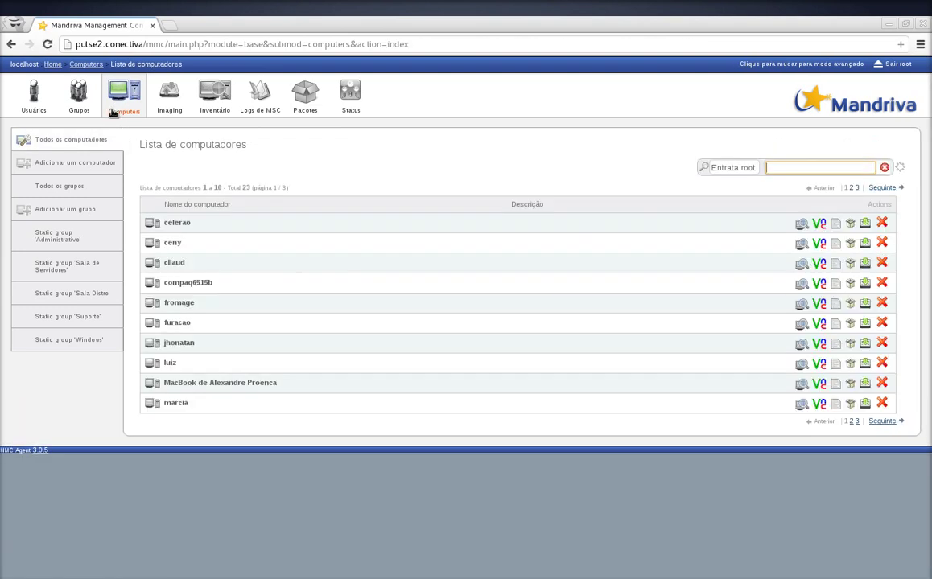
left_click(801, 224)
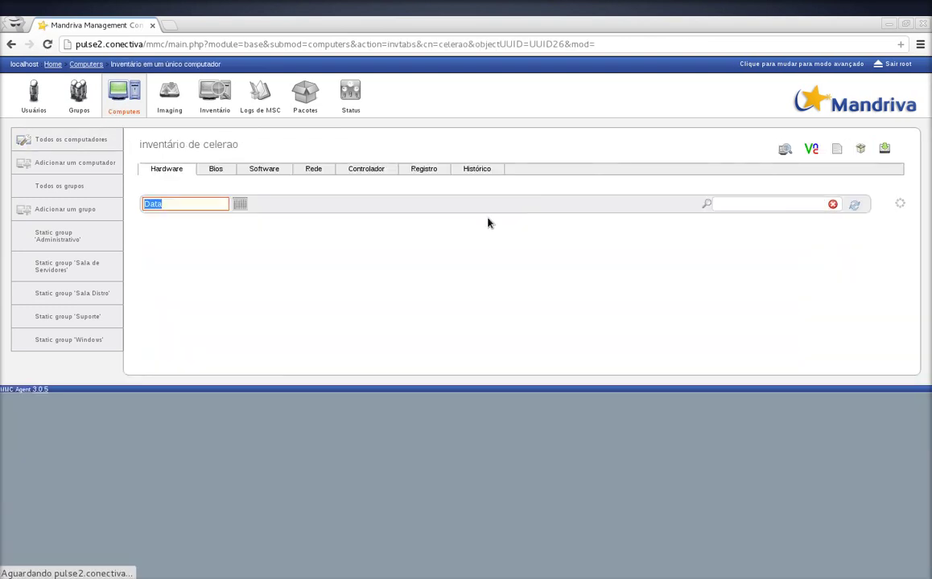
left_click(268, 170)
left_click_drag(158, 346, 872, 345)
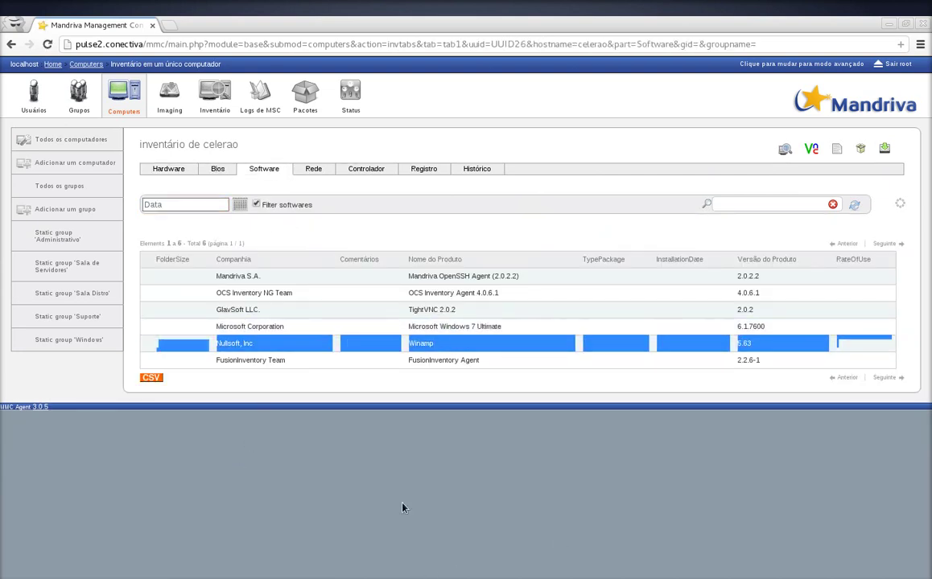
Step: Add to the gedit note: "O inventário, executado logo após a instalação remota automaticamente agora mostra que nesta máquina tem o winamp instalado."
key("alt+Tab")
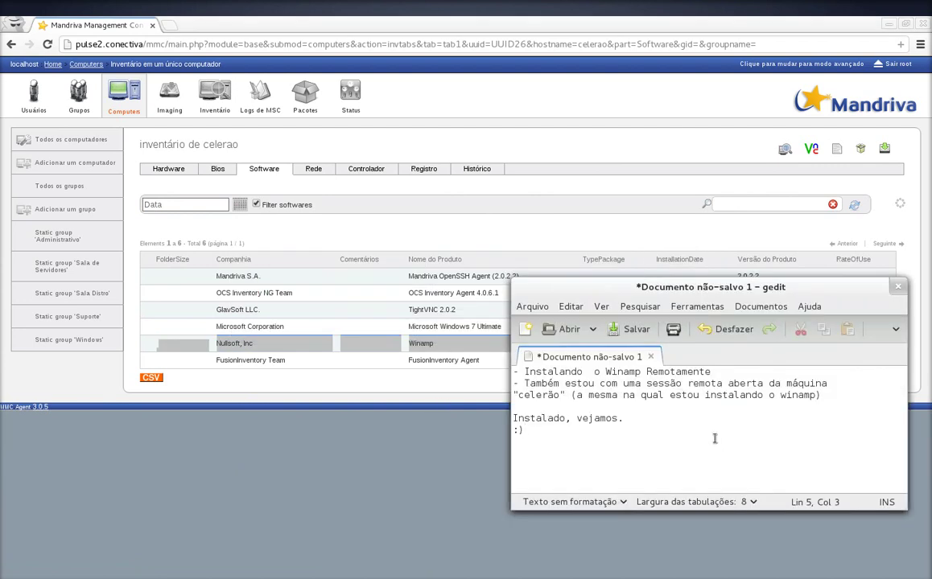
type("ário, executado ")
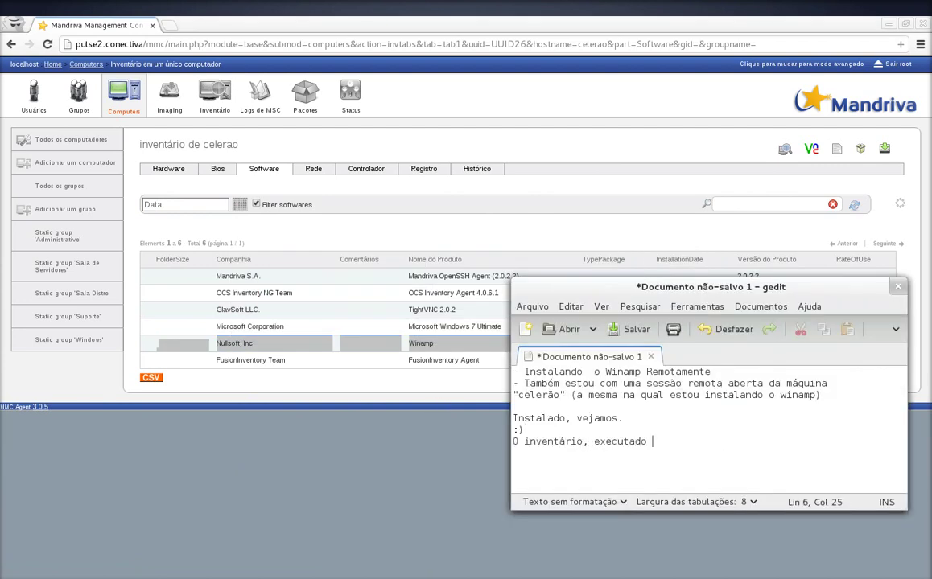
type("logo após a instal")
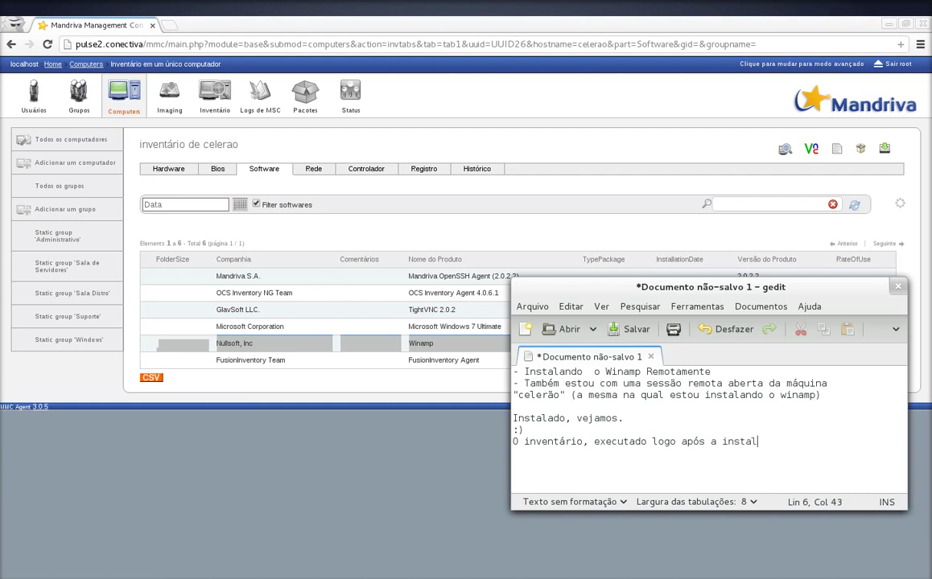
type("ação remota automatic")
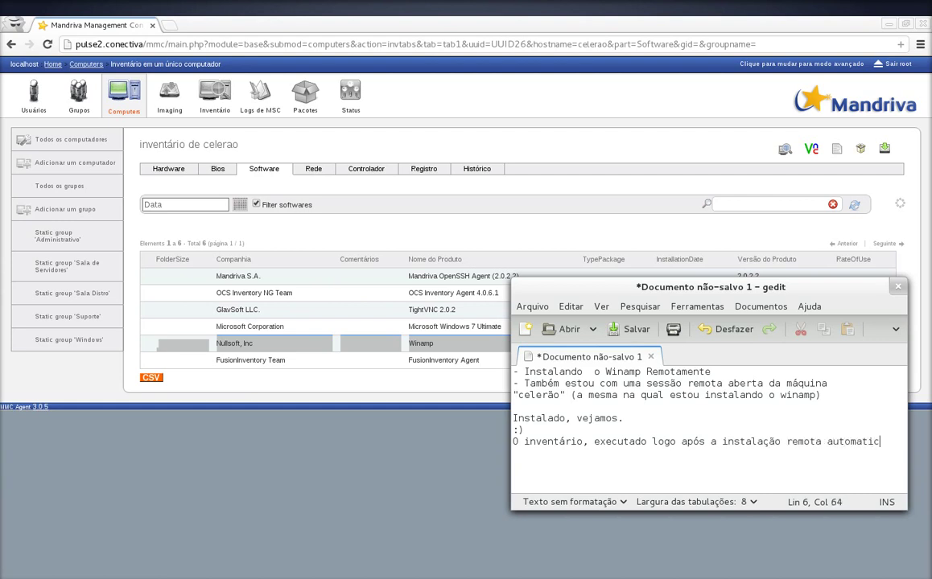
type("amente agora mostra que nesta")
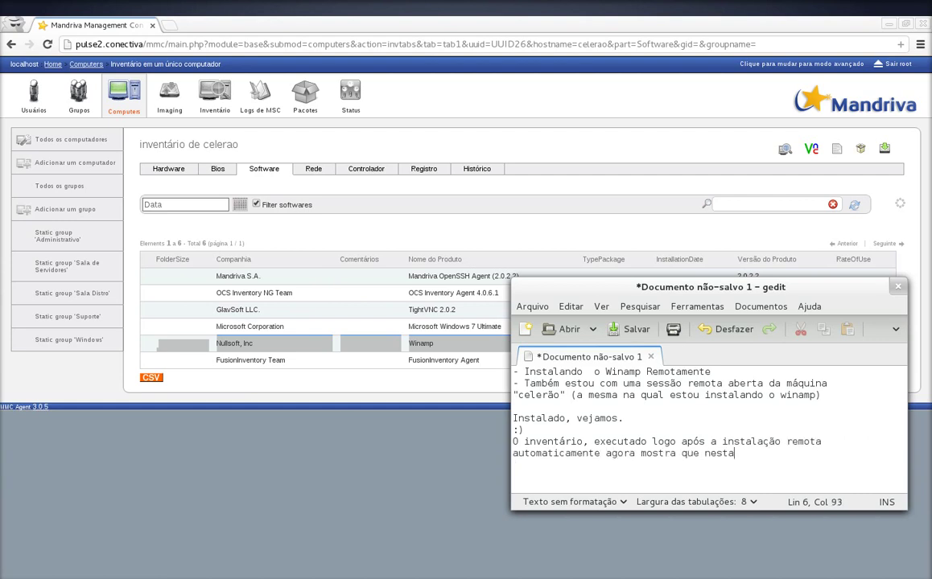
type(" máquina tem o winamp instalado.")
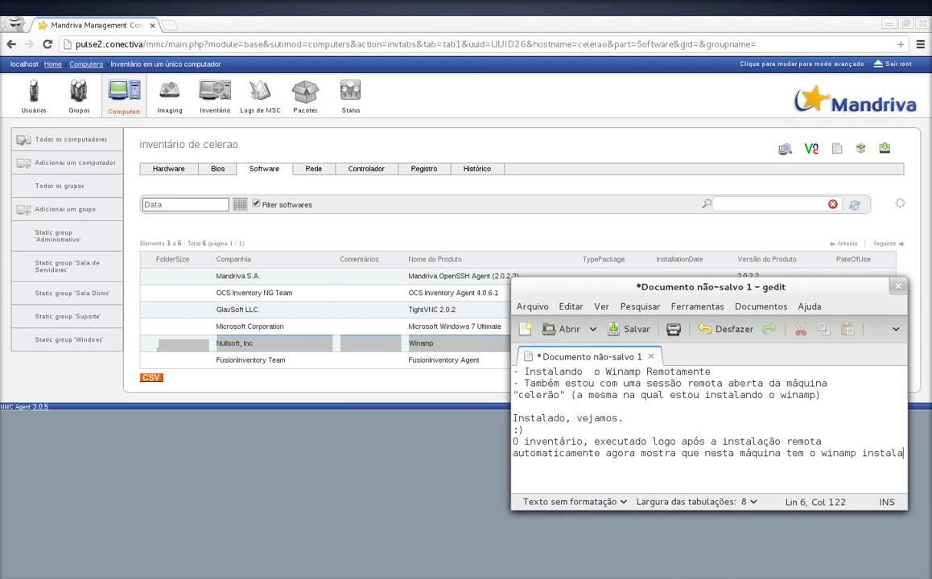
Step: Move the gedit window higher over the inventory page and enlarge it to make room for more text
left_click(375, 501)
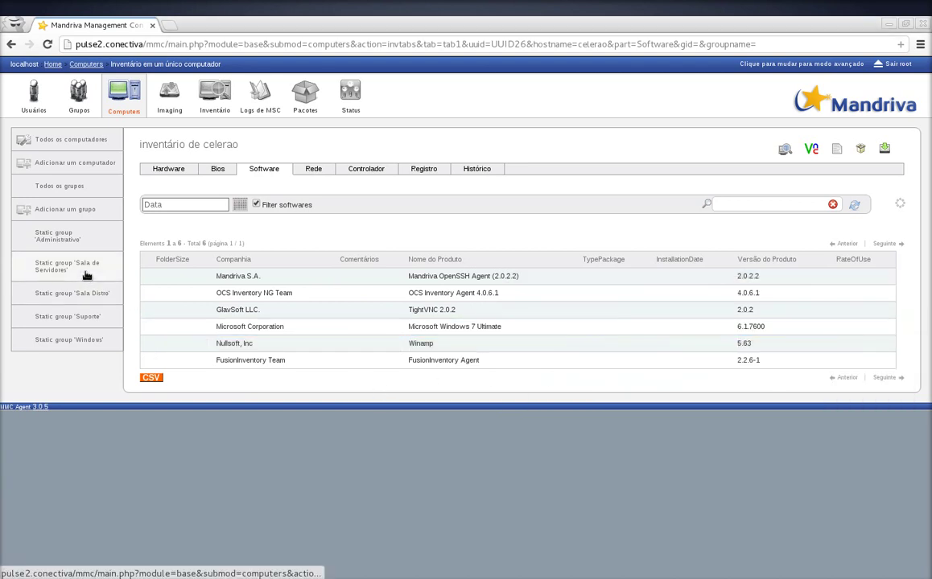
key("alt+Tab")
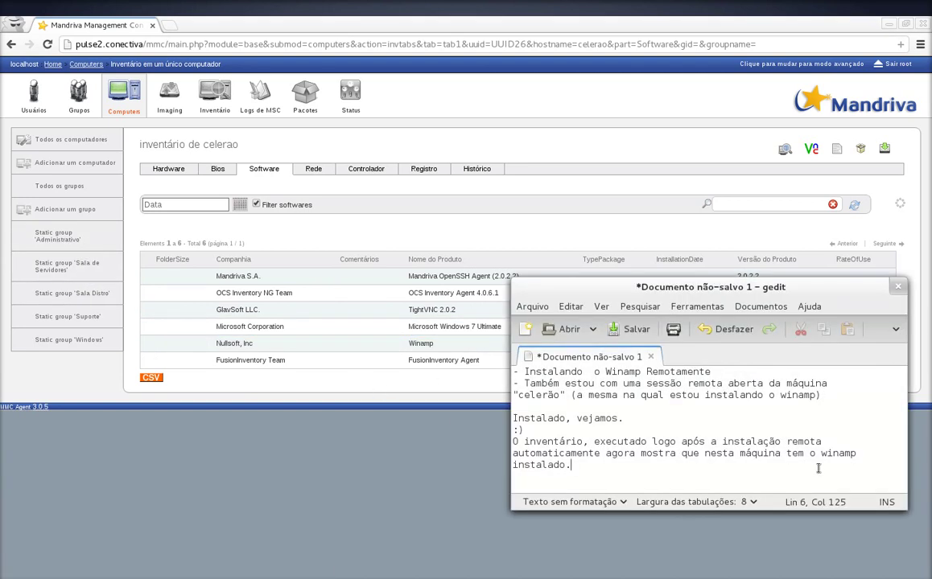
left_click_drag(732, 294, 716, 176)
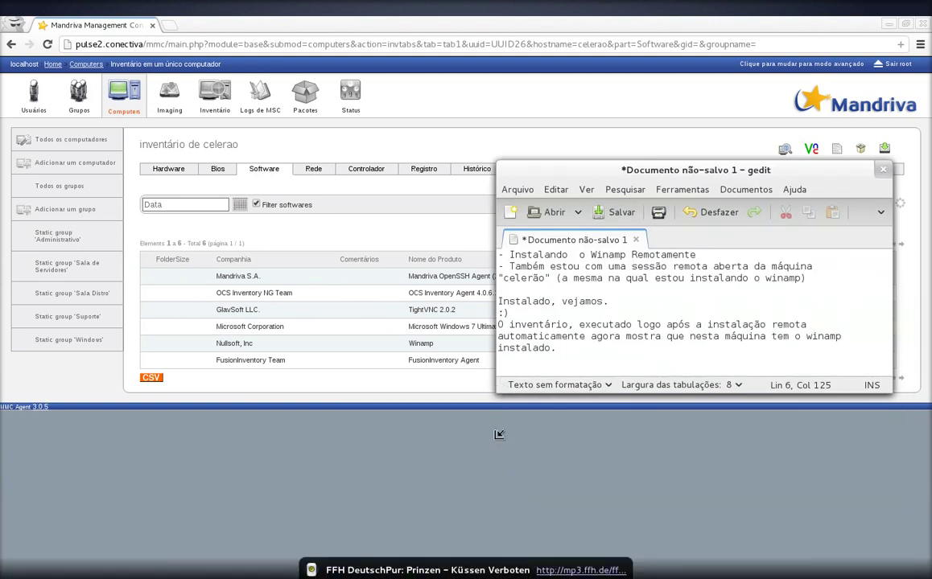
left_click_drag(505, 504, 527, 521)
Step: Add a new paragraph: "Você pode instalar o winamp(exemplo) num grupo inteiro de máquinas com um click, basta escolher o grupo ao lado e mandar instalar."
key("Return")
key("Return")
type("Você")
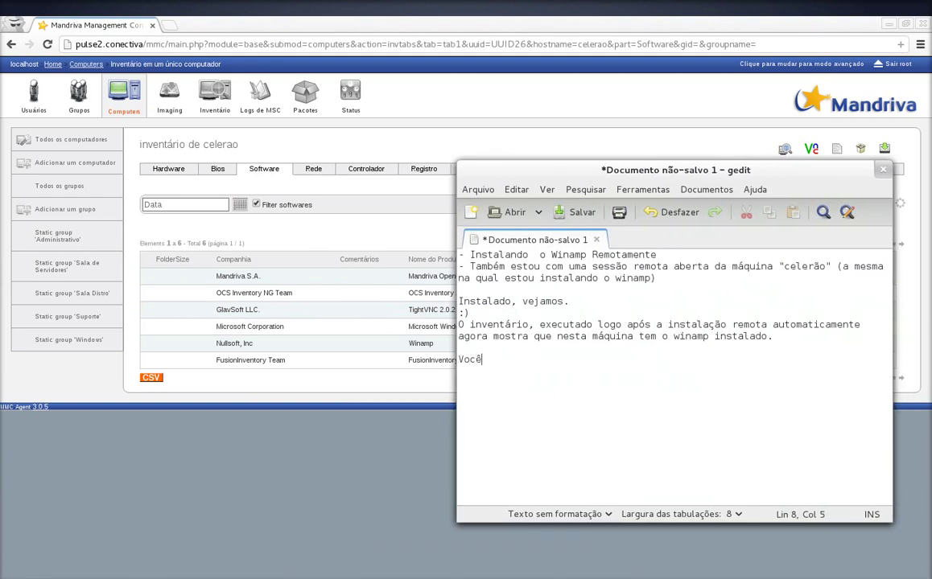
type(" pode instalar o winamp(exemplo)")
key("Left")
type("exemplo")
key("Right")
type("num grupo inteiro de máquinas com um")
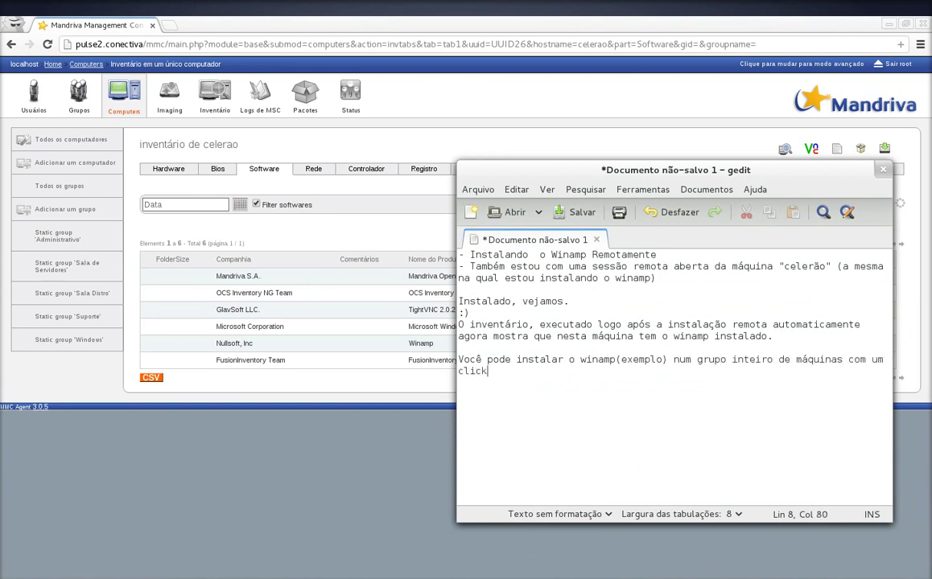
type(" click, basta escolher o grupo")
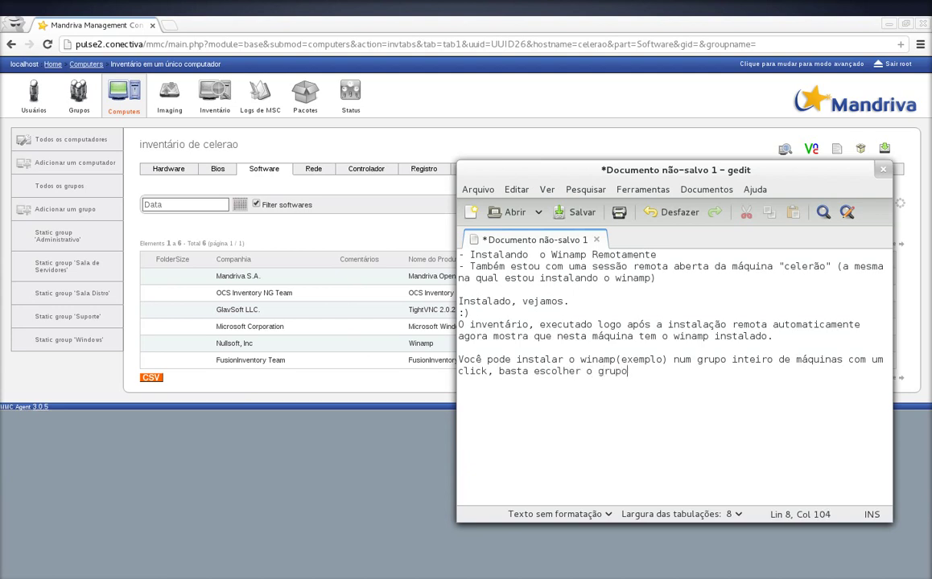
type(" ao lado e mandar instalar.")
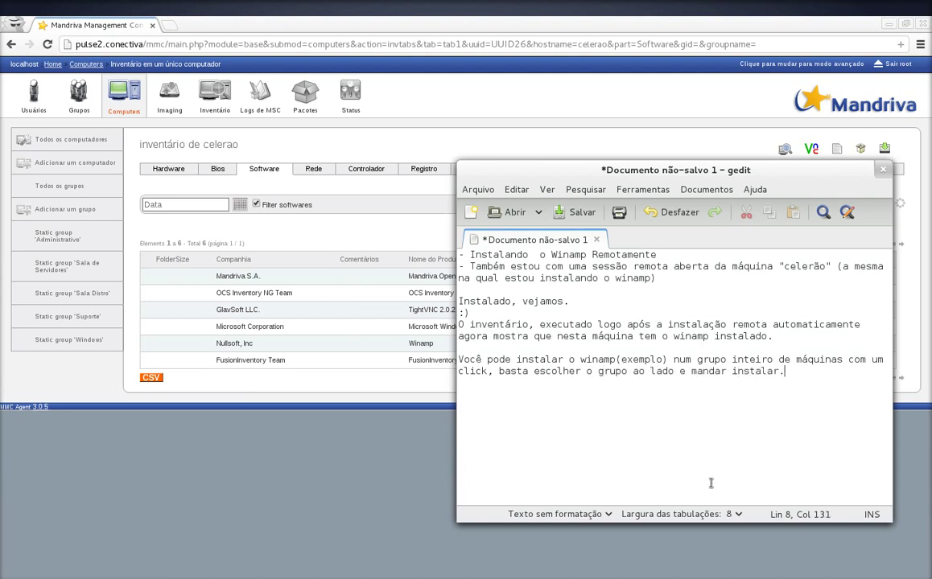
Step: Leave a blank line at the end of the note and open the Administrativo group's software deployment page from the list of all groups
key("Return")
key("Return")
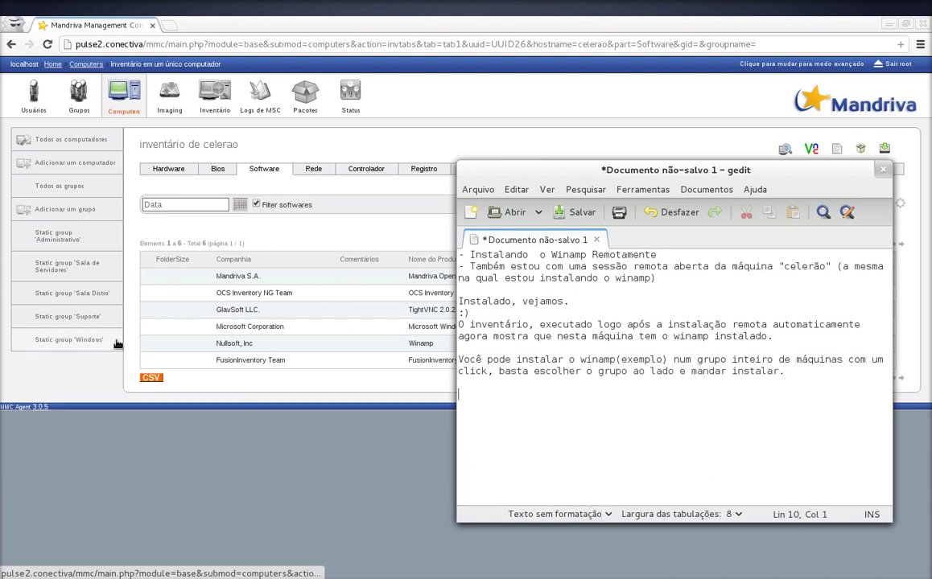
left_click(64, 187)
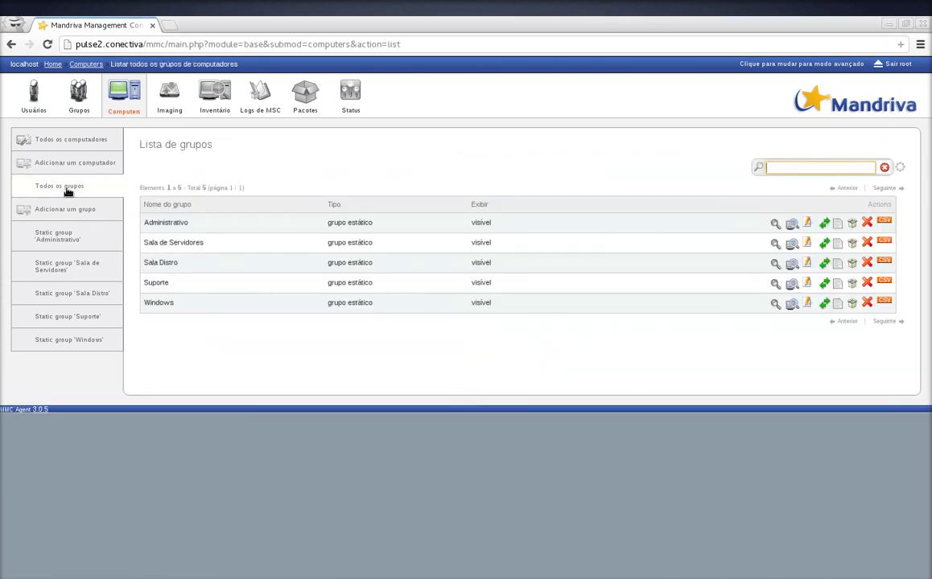
left_click(851, 224)
left_click(193, 226)
left_click(62, 433)
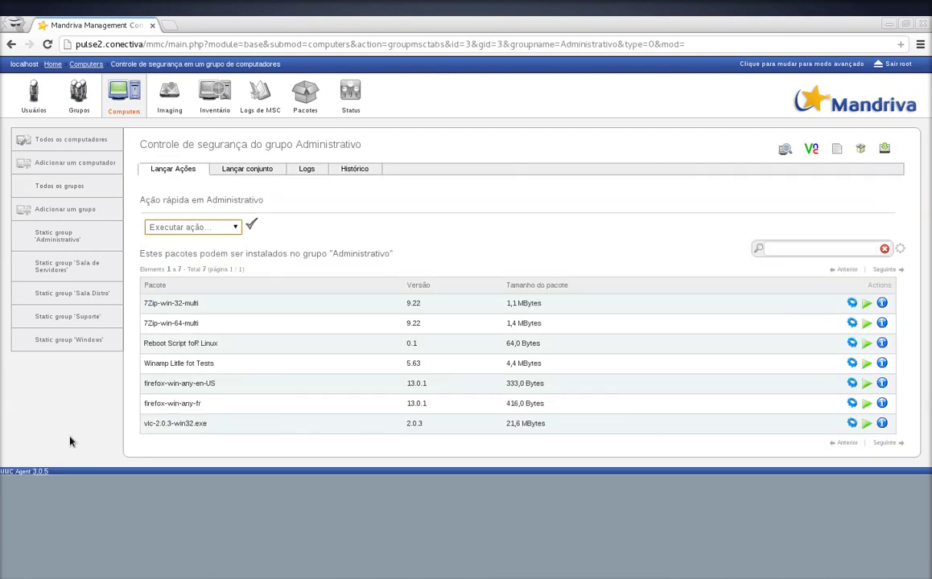
Step: Return to the list of computers and add to the gedit note: "Também é possivel contralar máquinas remotamente direto, funções básicas de reboot/shutdown"
left_click(71, 140)
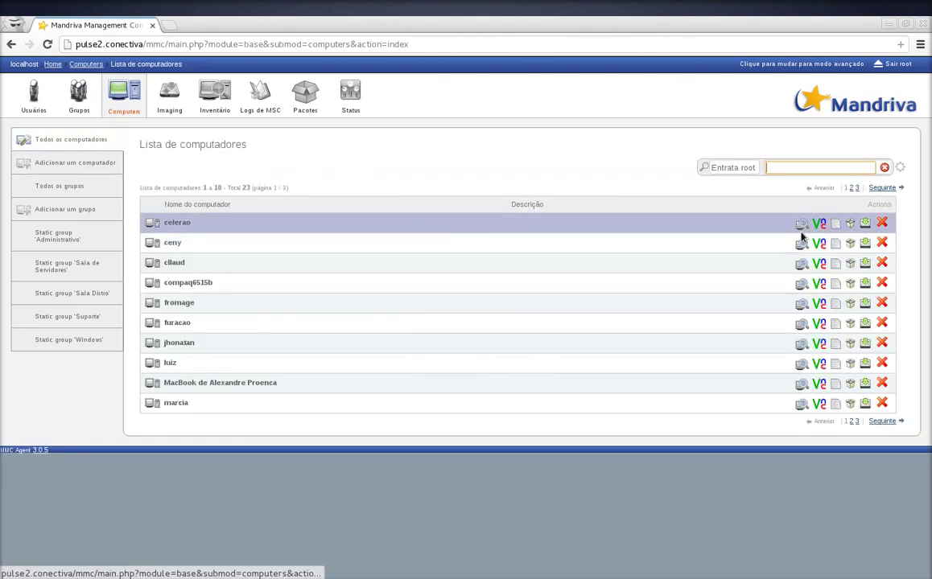
key("alt+Tab")
type("Também é ")
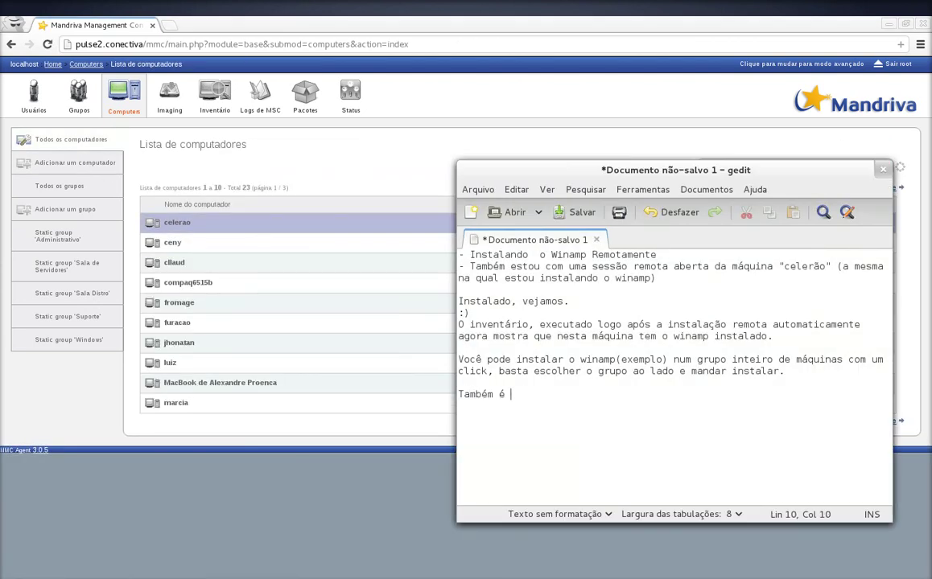
type("possivel contralar máquinas remotamente ")
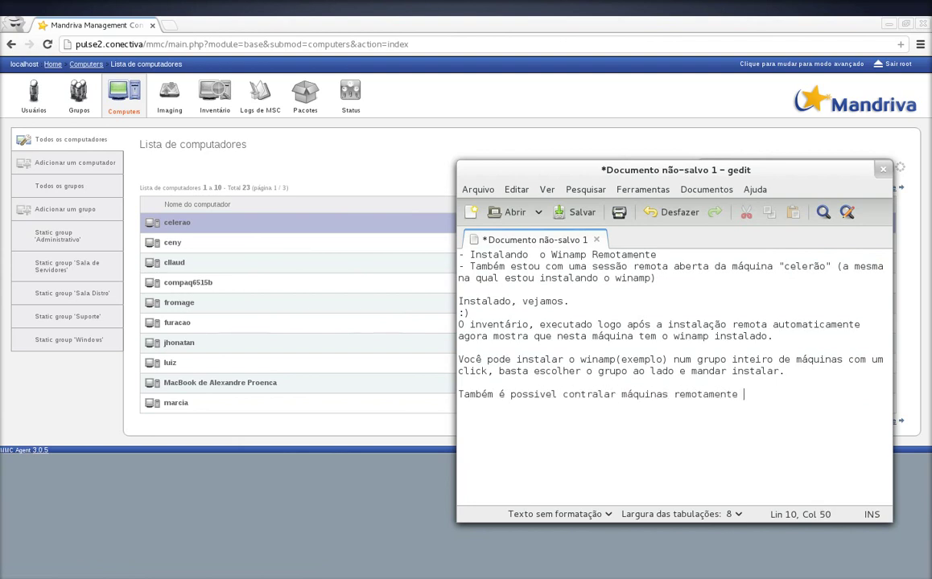
type("direto, funções básicas de reboot/shutdown")
key("Return")
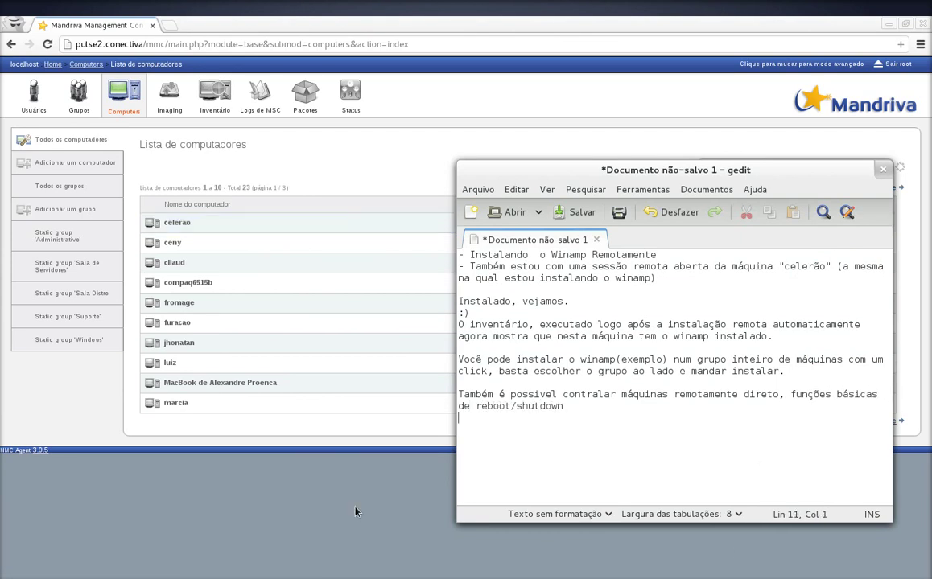
Step: Start a remote control session on celerao from the list of computers, allowing the blocked Java plug-in to run this once
left_click(317, 306)
left_click(801, 224)
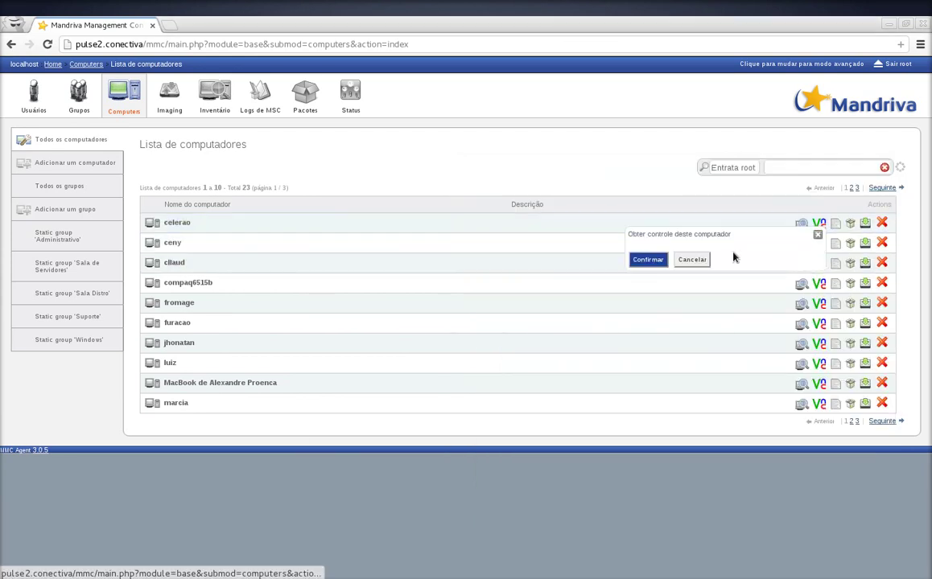
left_click(648, 259)
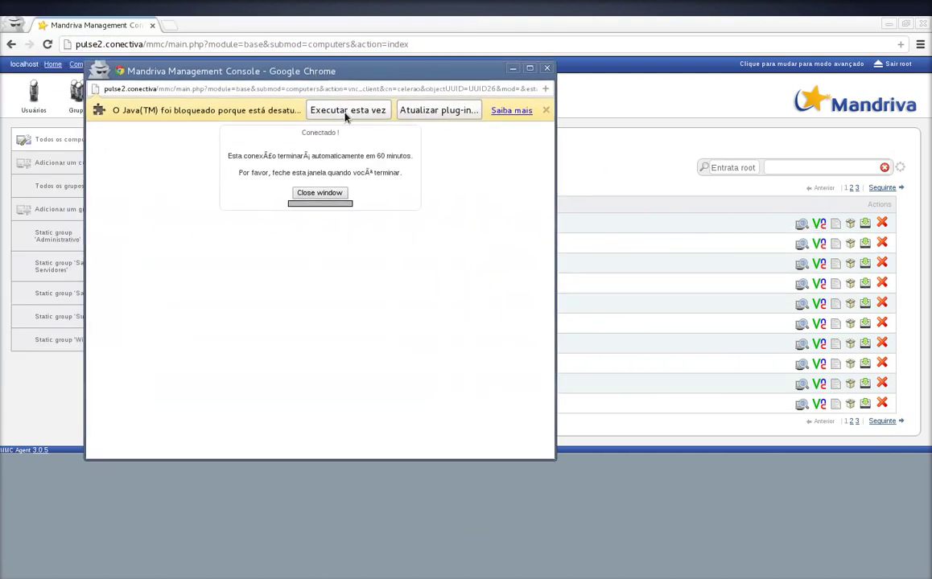
left_click(343, 114)
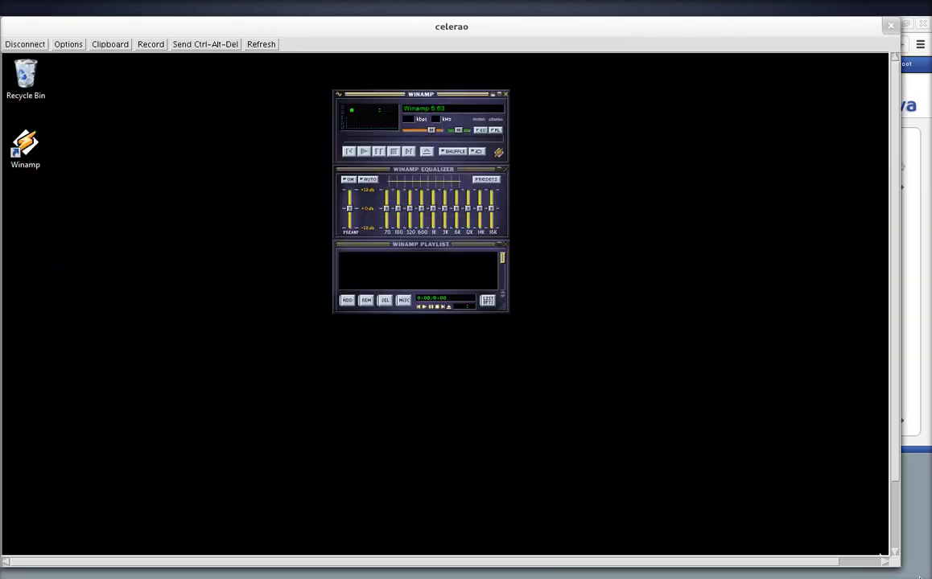
Step: Shrink the celerao remote view to its taskbar area, place it over the lower part of the console and minimize the connection pop-up
left_click_drag(897, 561, 376, 313)
left_click_drag(373, 122, 374, 258)
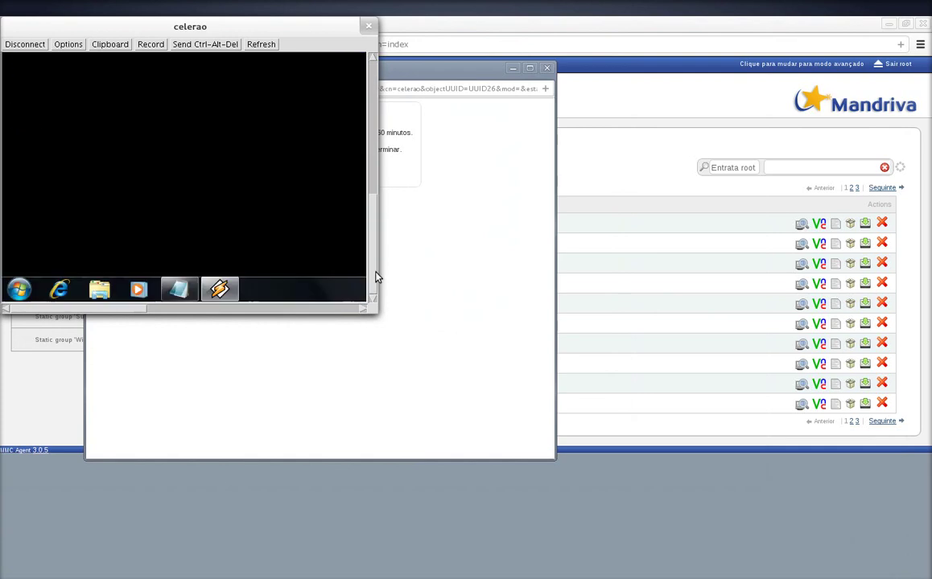
left_click_drag(249, 28, 787, 280)
right_click(787, 279)
left_click(773, 365)
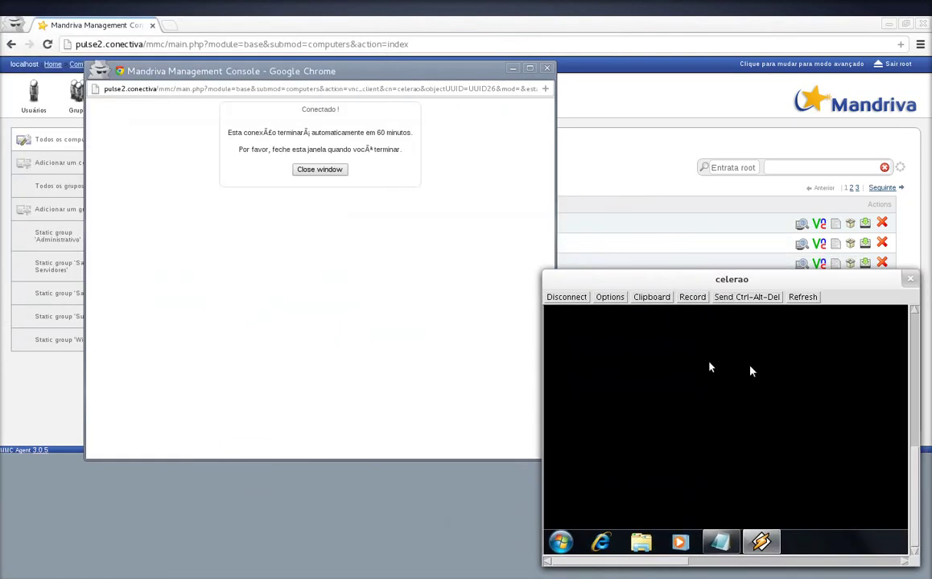
left_click(513, 70)
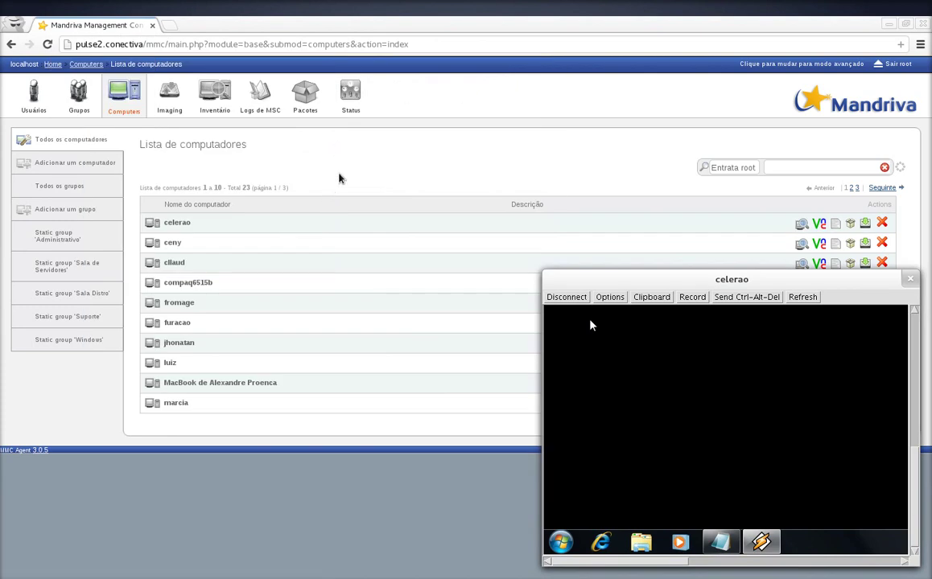
Step: Open celerao's deployment page from the list of computers and execute the Shutdown quick action on it
left_click(332, 189)
left_click(864, 225)
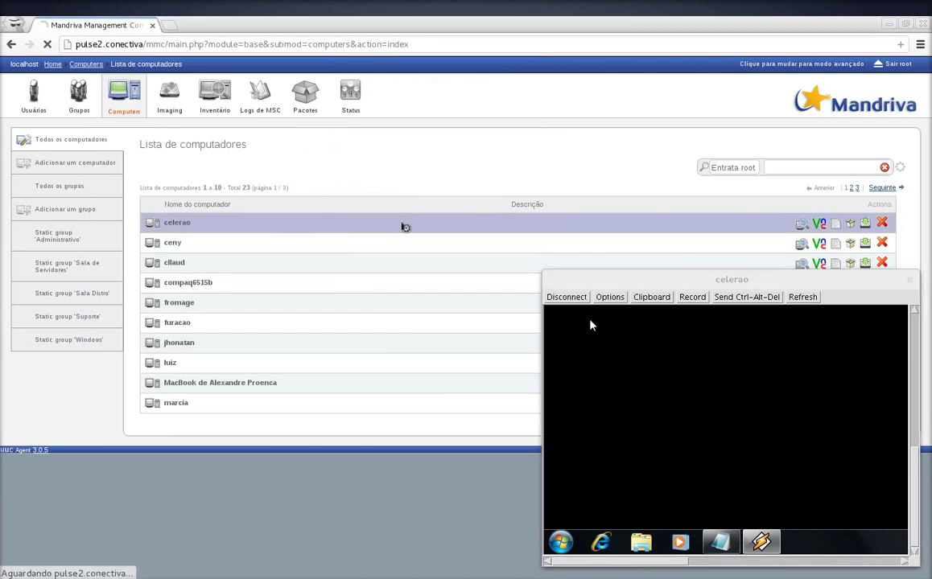
left_click(119, 98)
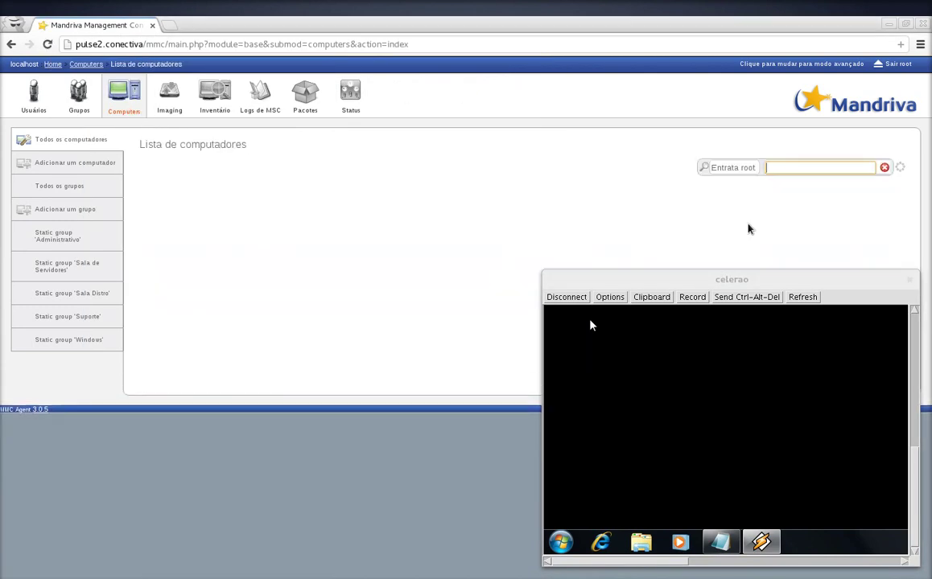
left_click(849, 224)
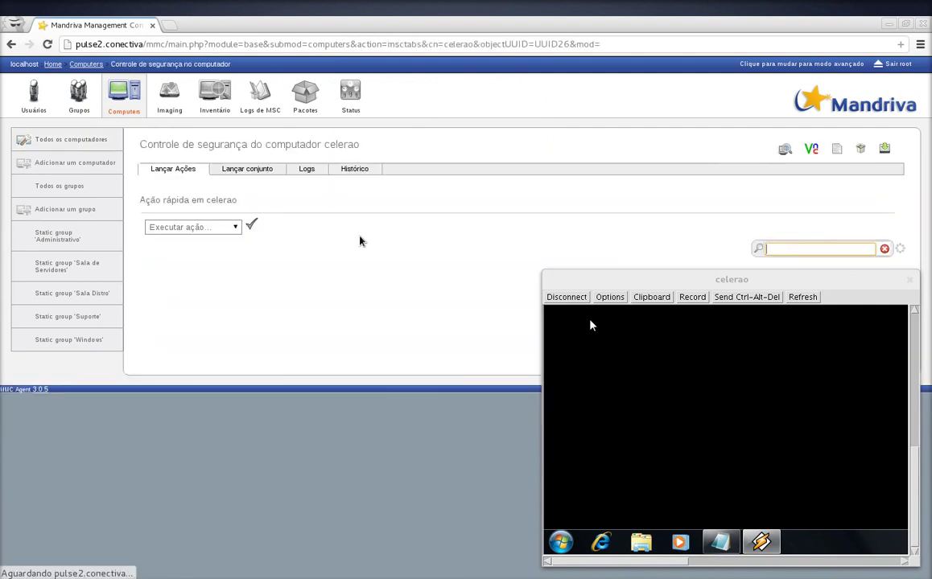
left_click(201, 229)
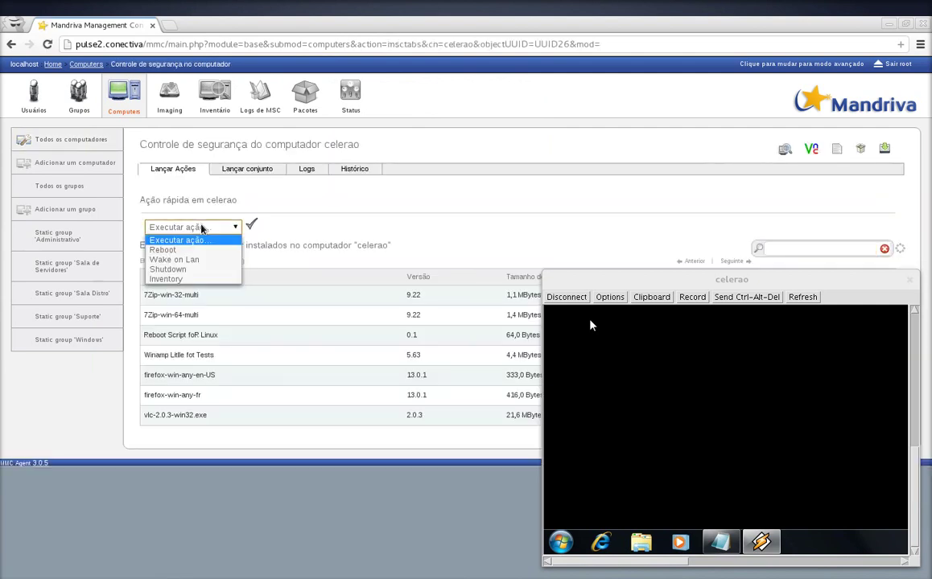
left_click(168, 270)
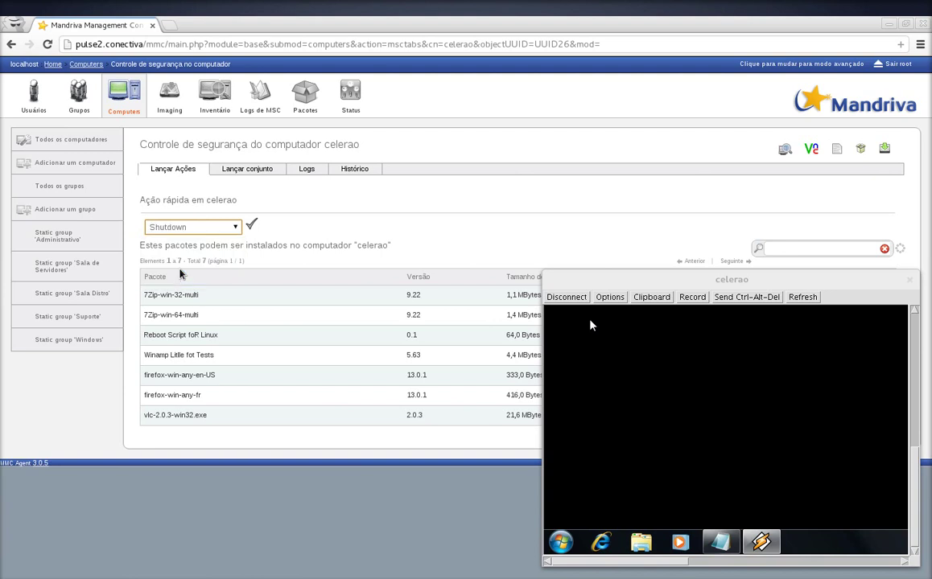
left_click(252, 227)
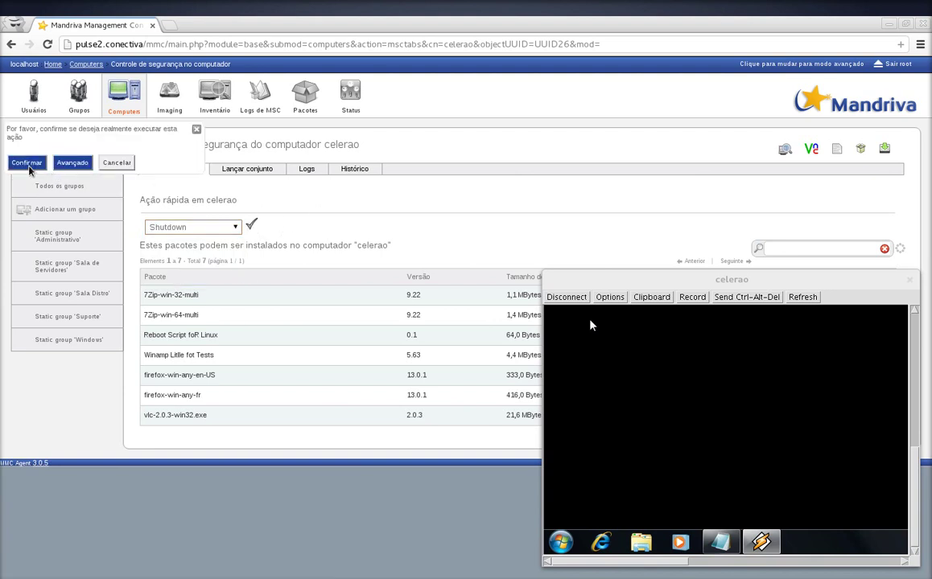
left_click(27, 162)
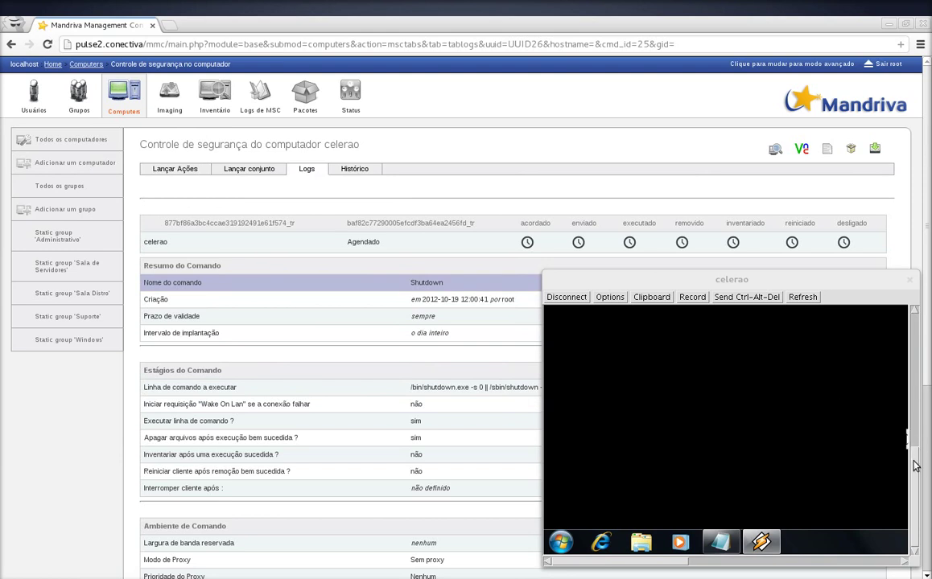
Step: Enlarge the celerao remote view and scroll around its desktop to watch the machine shut down
left_click(915, 418)
left_click_drag(914, 377, 912, 479)
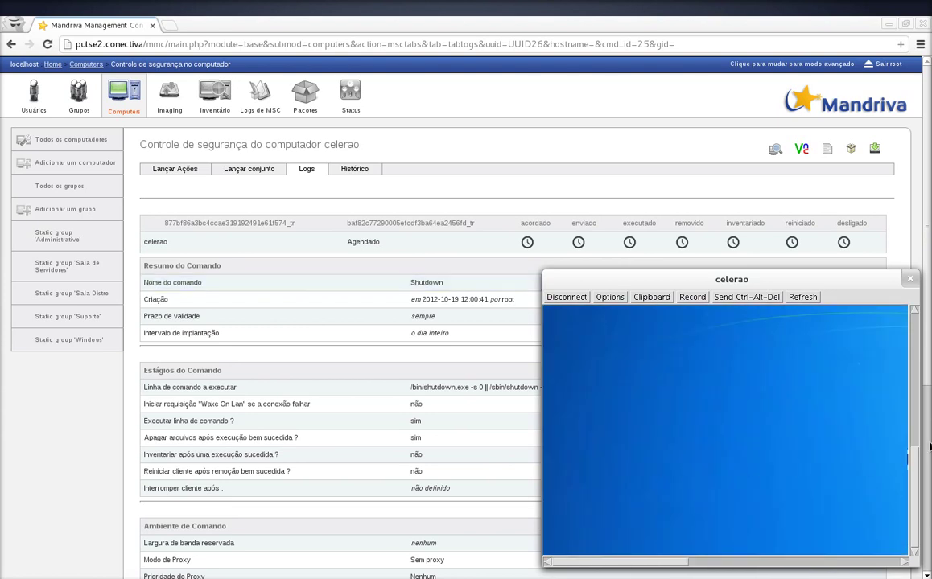
left_click_drag(552, 276, 483, 60)
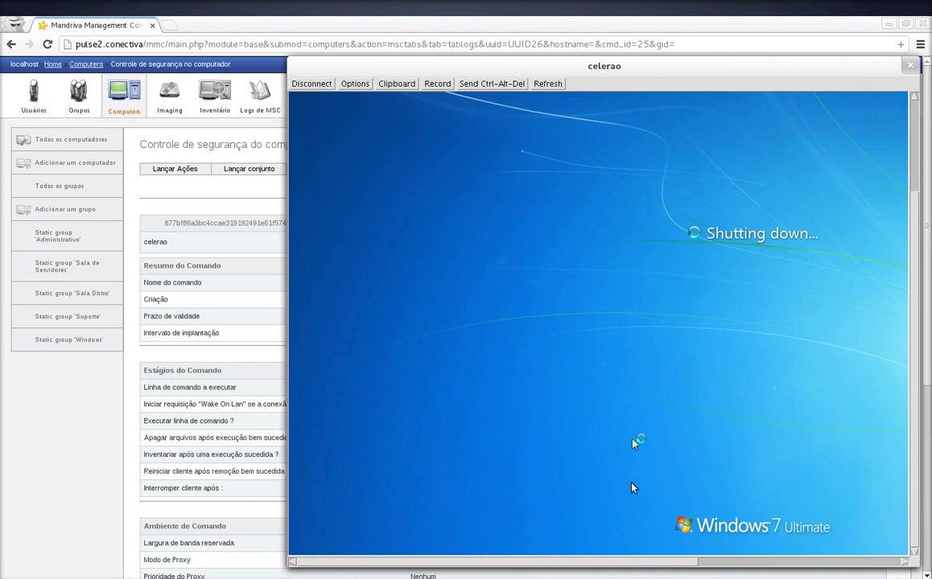
left_click_drag(661, 561, 774, 561)
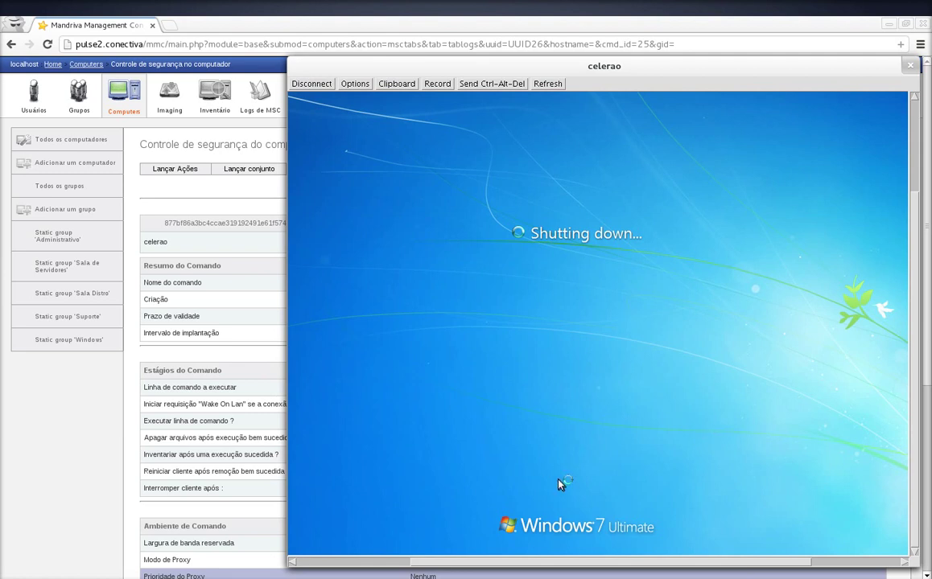
left_click_drag(593, 562, 375, 566)
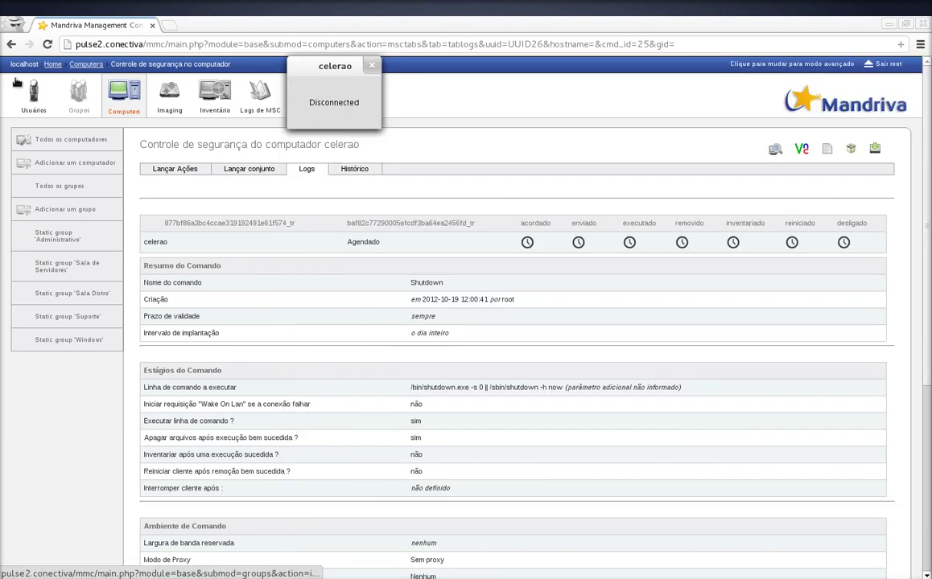
Step: Switch to the gedit note and add the line "Efetuei um shitdown"
key("alt+Tab")
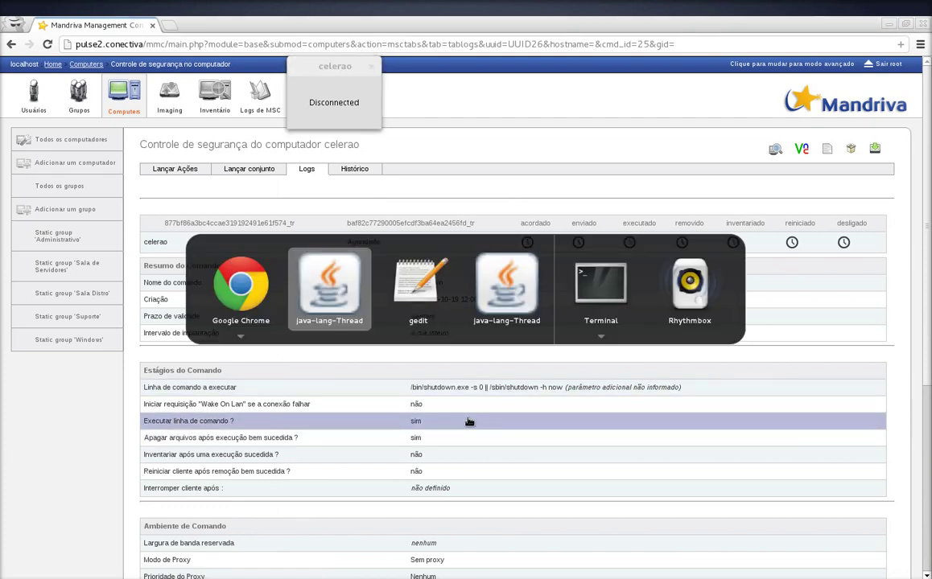
key("alt+Tab")
type("Efetuei ")
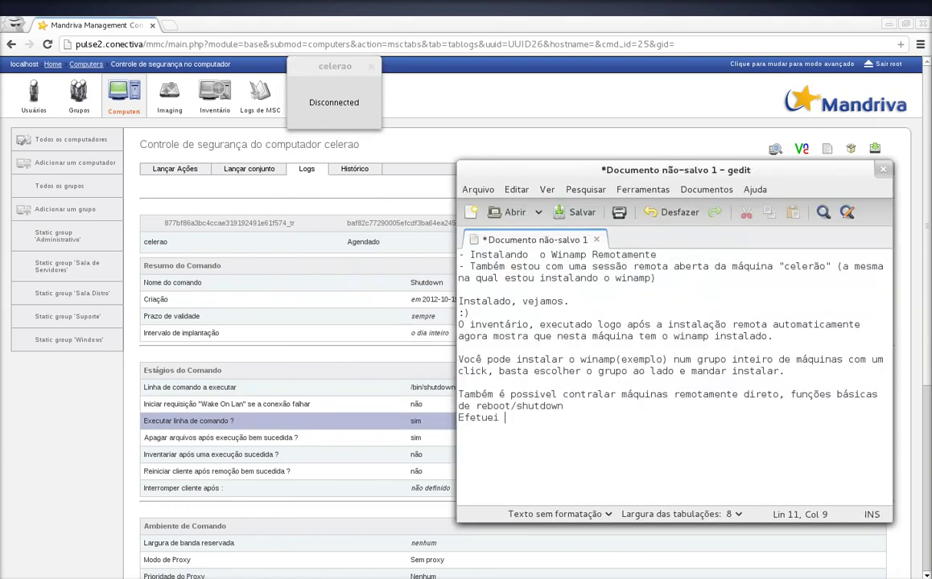
type("um shitdown")
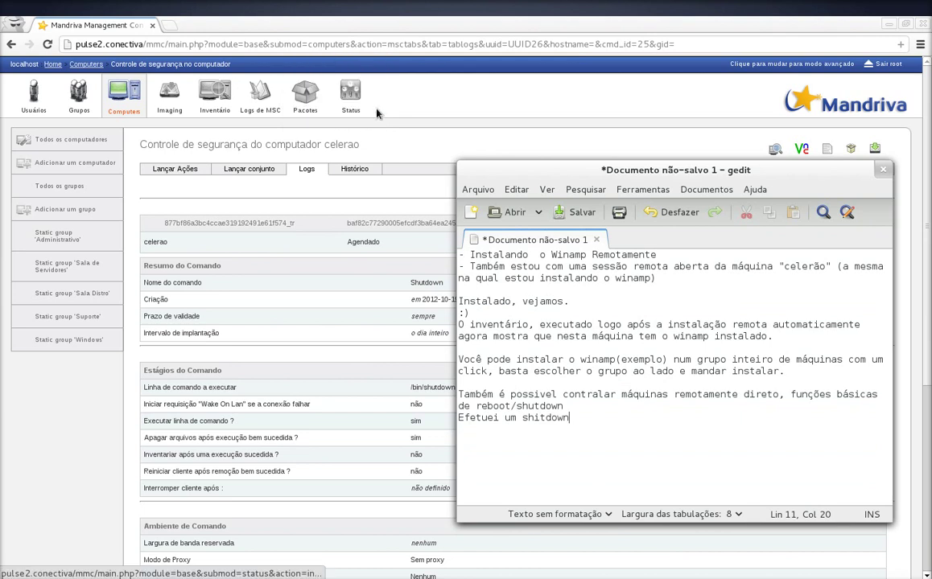
Step: Clear the disconnected celerao viewer from the console and open the contents of the static group Administrativo
left_click(472, 146)
key("alt+Tab")
key("alt+Tab")
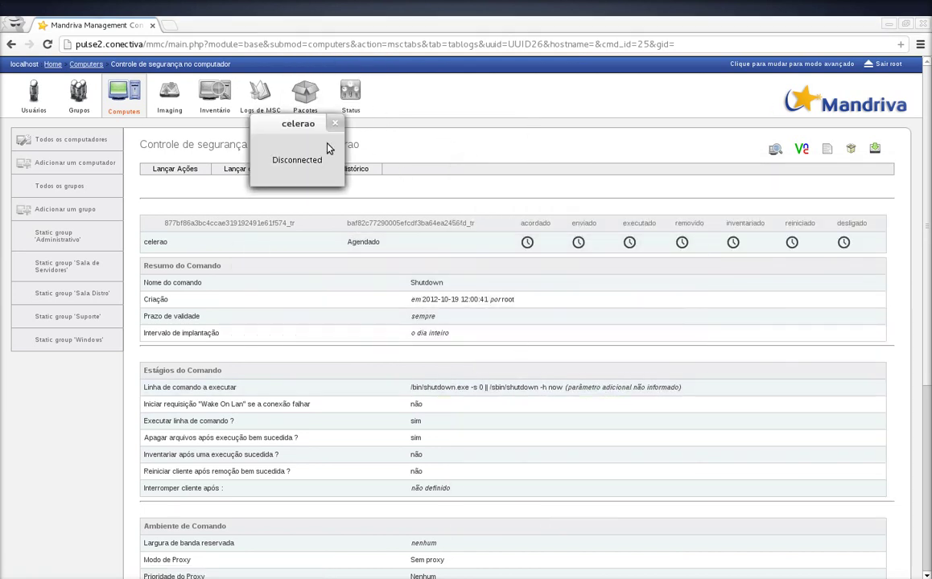
left_click(370, 156)
key("alt+Tab")
key("alt+Tab")
key("alt+Tab")
key("alt+Tab")
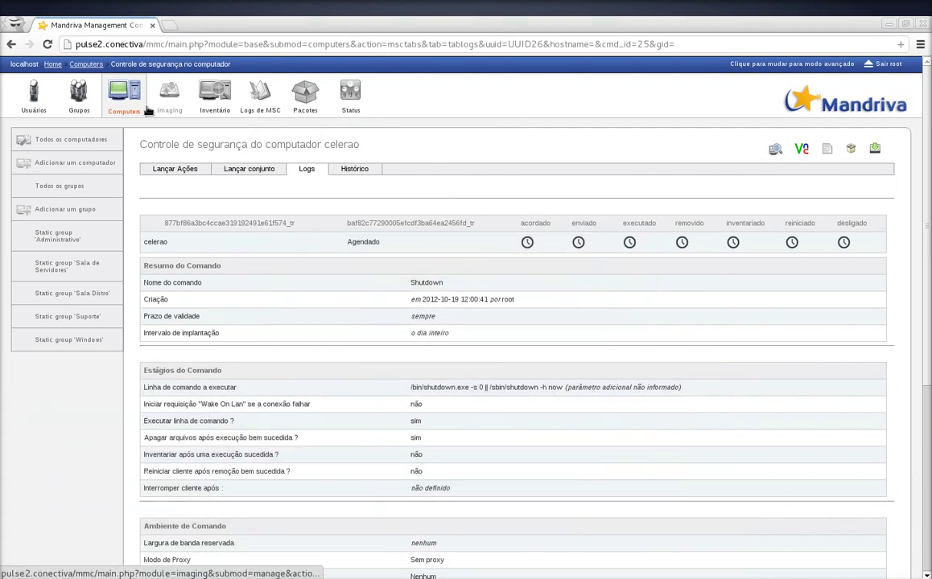
left_click(97, 240)
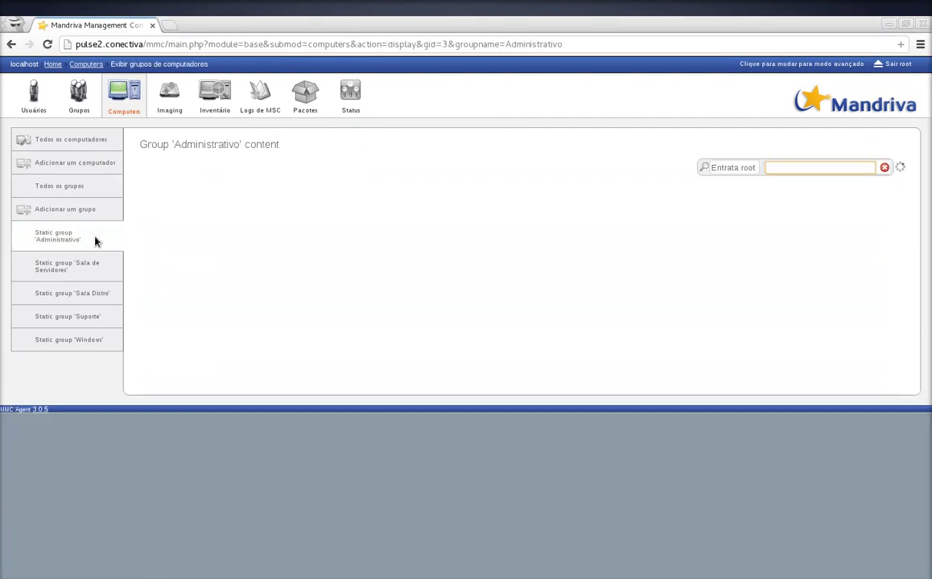
Step: Return to the gedit note and correct "shitdown" to "shutdown" in its last line
key("alt+Tab")
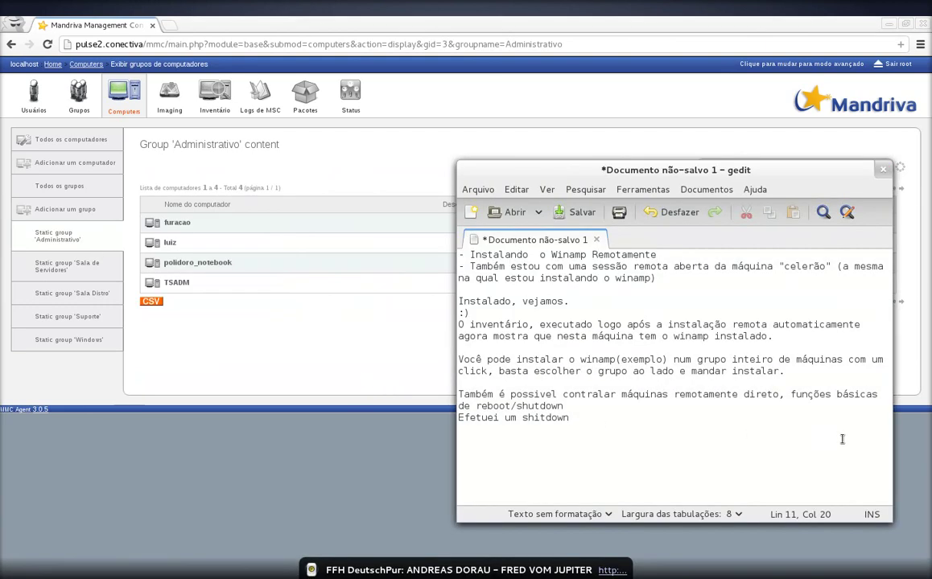
key("Left")
key("Left")
key("Left")
key("BackSpace")
type("u")
key("End")
Step: Add a new paragraph to the note: "Você pode fazer shutdown/reboot por grupo"
key("Return")
key("Return")
type("Você pode ")
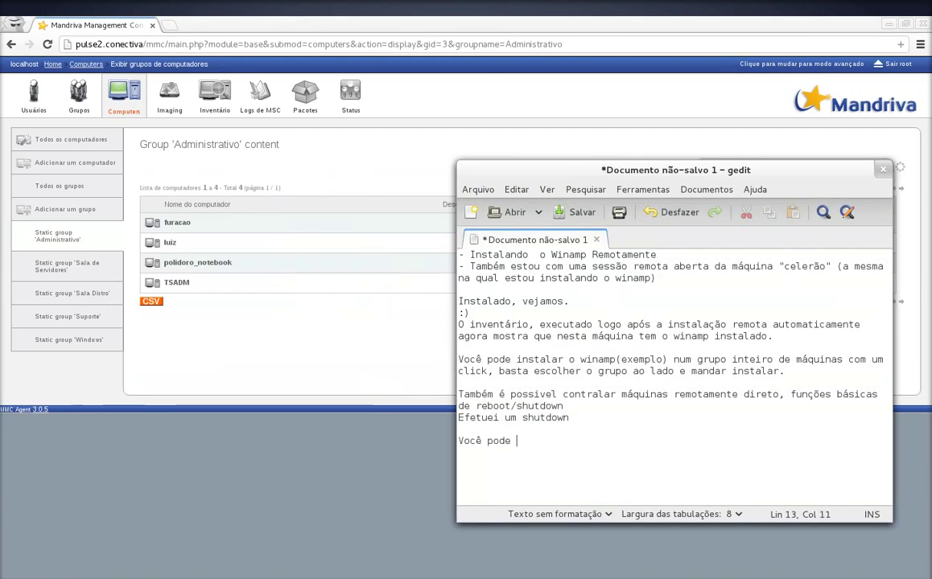
type("fazer shutdown/revoo")
key("BackSpace")
key("BackSpace")
key("BackSpace")
type("boot ")
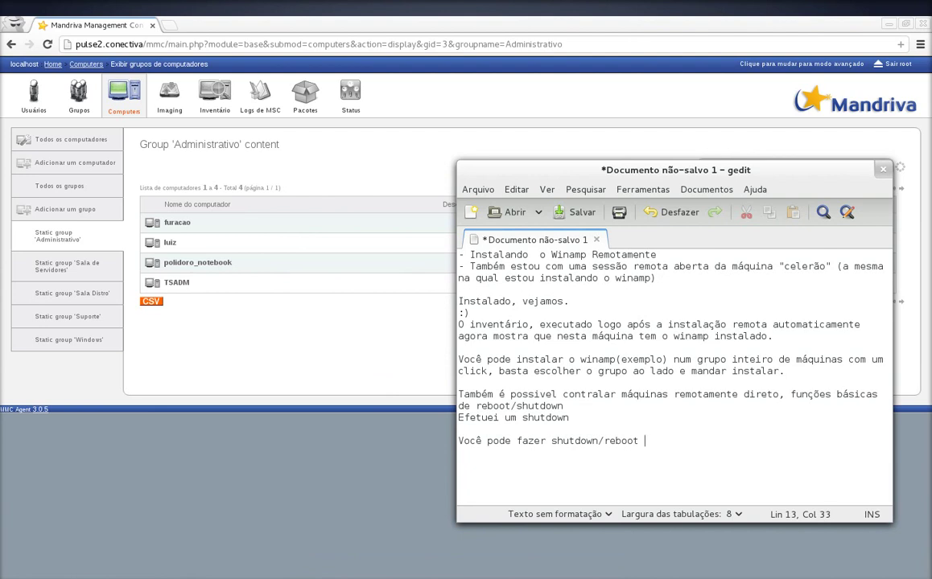
type("por grupo")
Step: Add the line "Você pode fazer wake on lan em grupo e mandar instalar pacotes quando a máquina ligar" to the note
key("Return")
type("Você pode f")
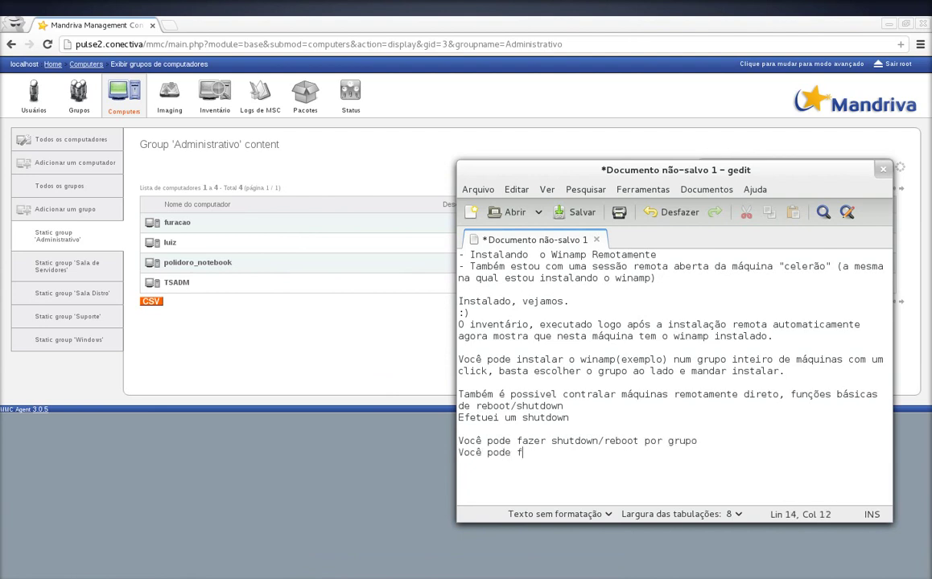
type("azer wake on lan em grupo e man")
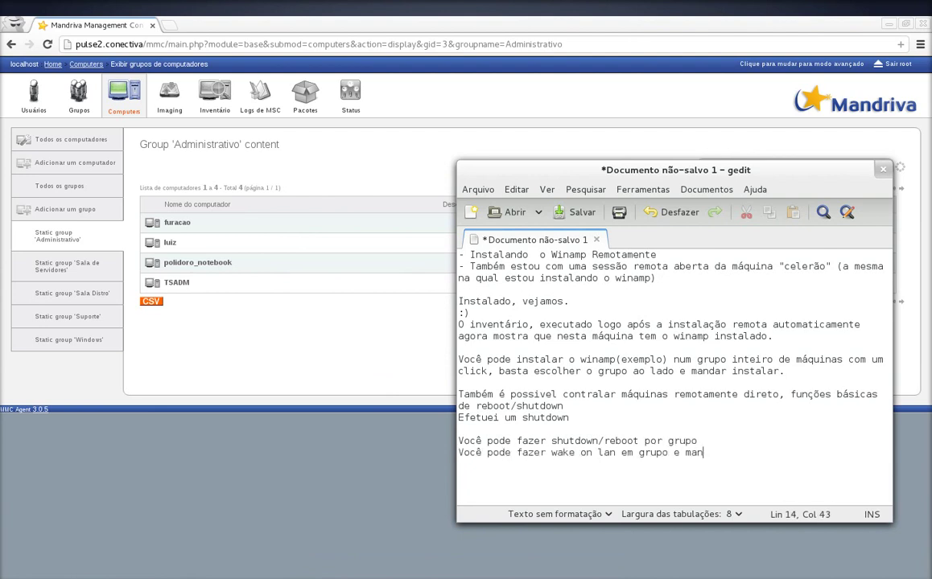
type("dar instalar pacotes quando a máquina ligar")
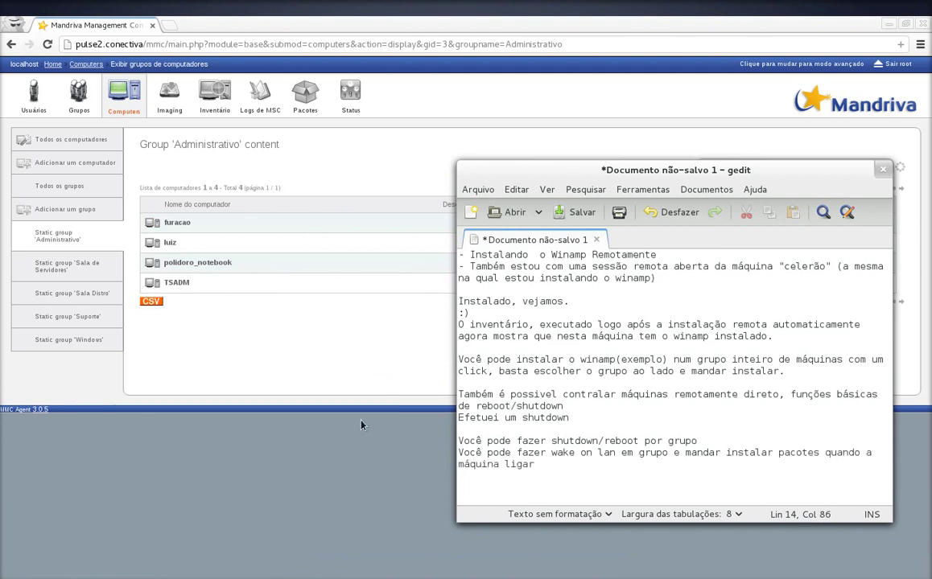
Step: Return to the Pulse2 console and open the list of available masters in the imaging section
left_click(198, 370)
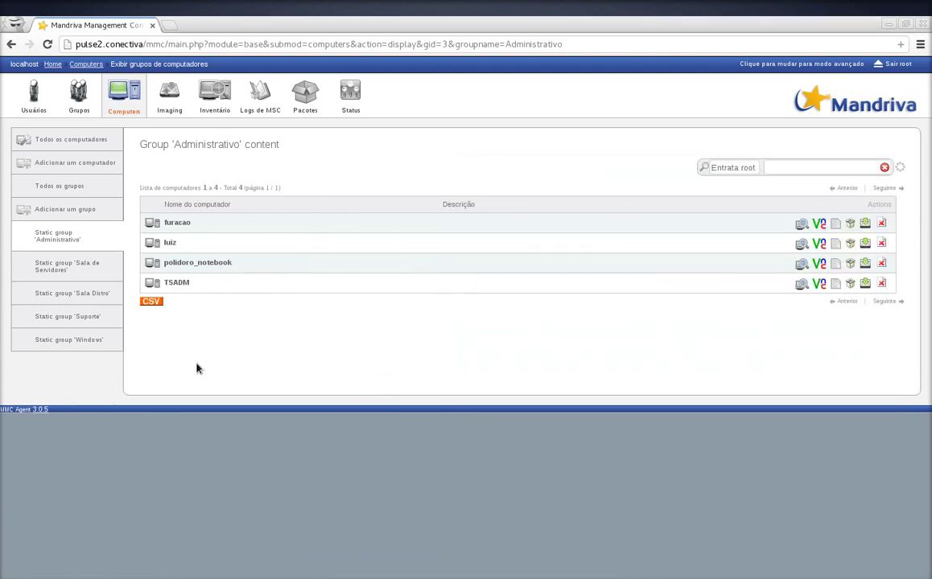
left_click(170, 95)
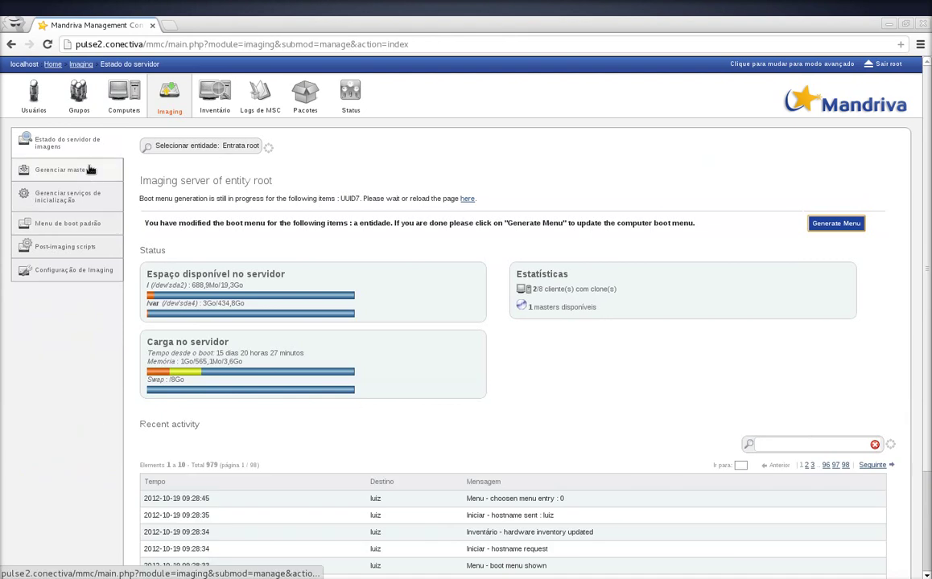
left_click(90, 182)
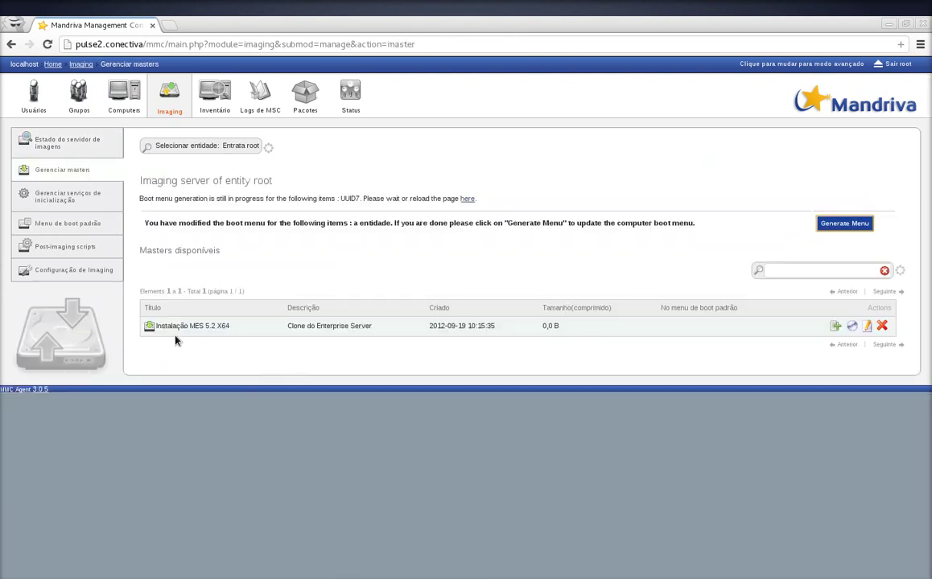
Step: Switch to gedit and replace the note with "Na parte de imaging você pode 'clonar' as máquinas clientes da rede, são cópias 100% fiéis"
key("alt+Tab")
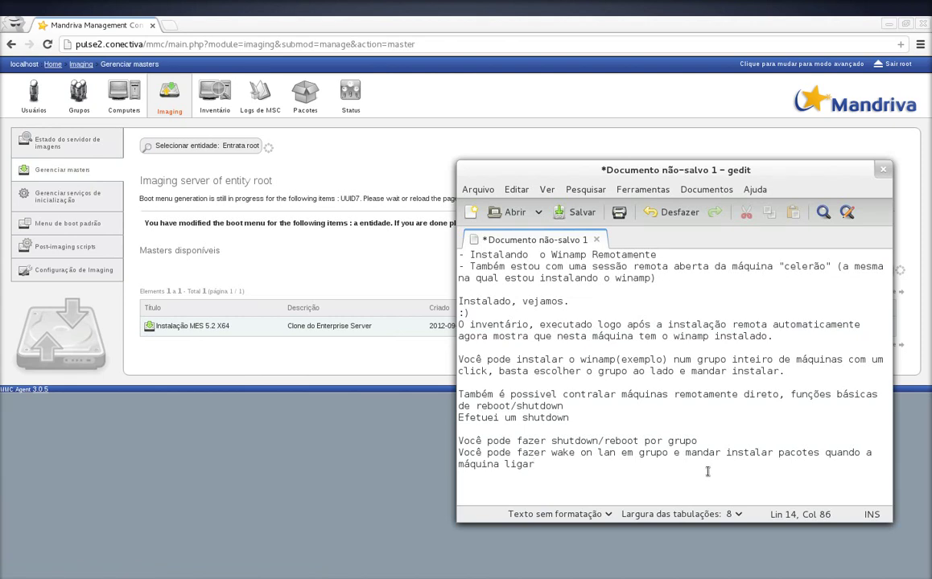
key("ctrl+a")
type("Na parte de imagin")
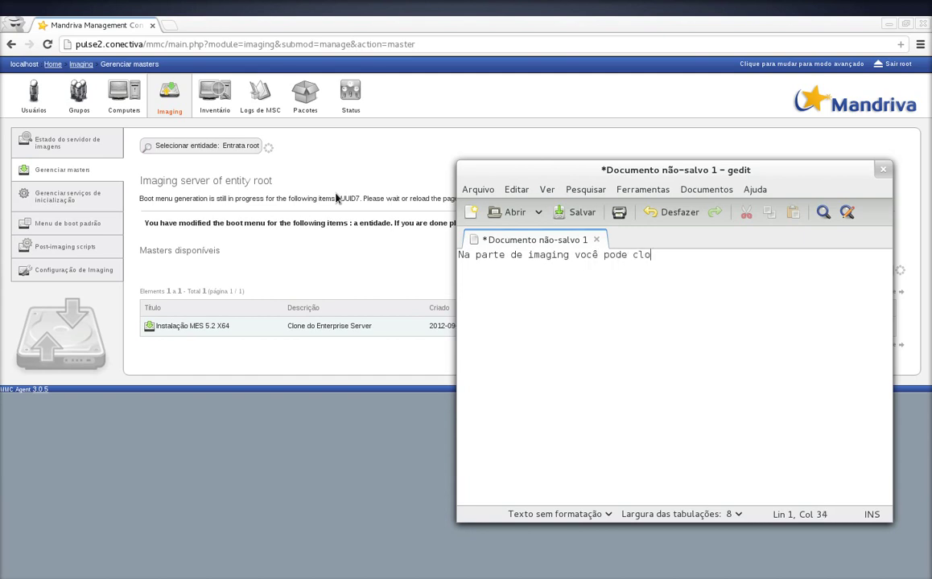
key("Left")
key("Left")
key("Left")
key("Left")
key("Left")
type("'")
key("End")
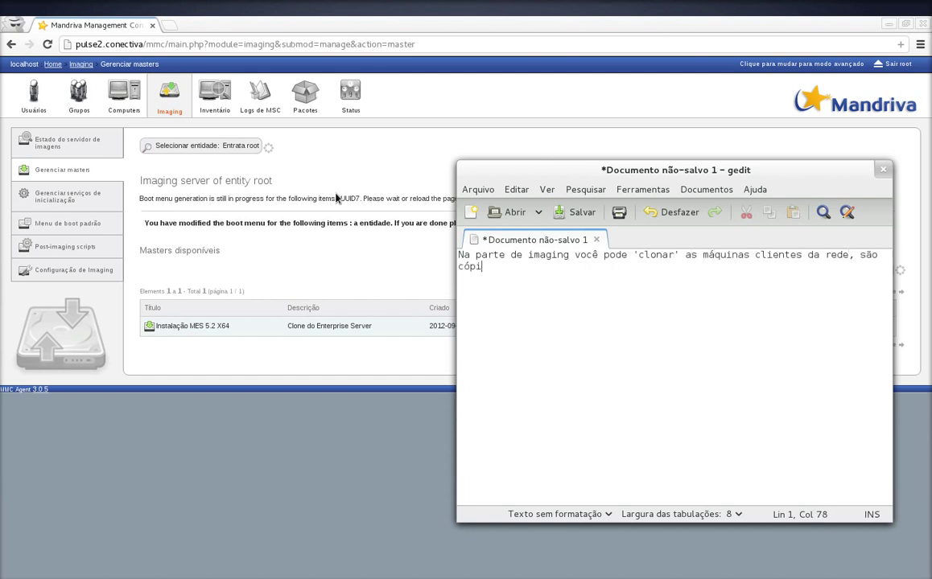
key("End")
Step: Add a new paragraph to the note: "Você pode clonar uma máquina, transformar o clone em master e instalar em todas as outras."
key("Return")
key("Return")
type("Você pode clone")
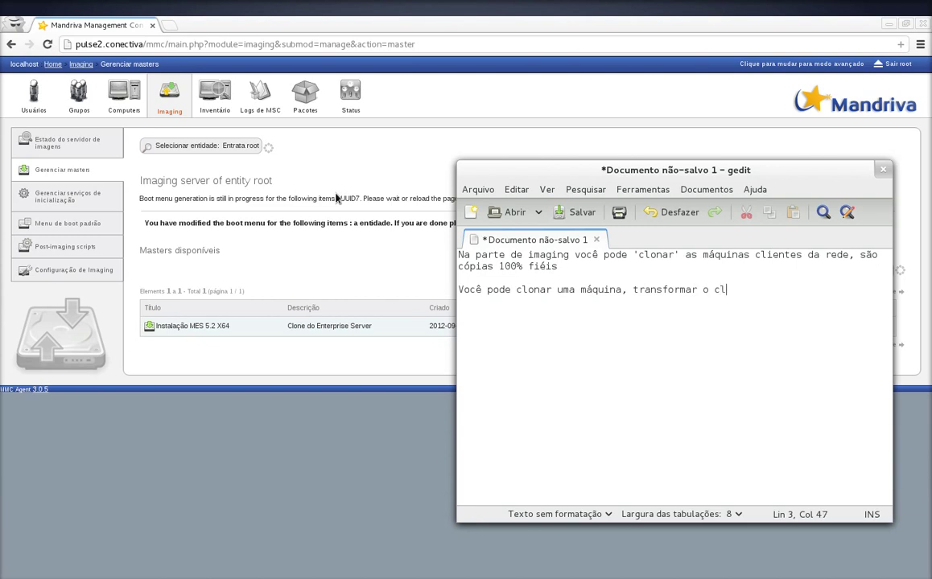
type("e instalar em todas as outras.")
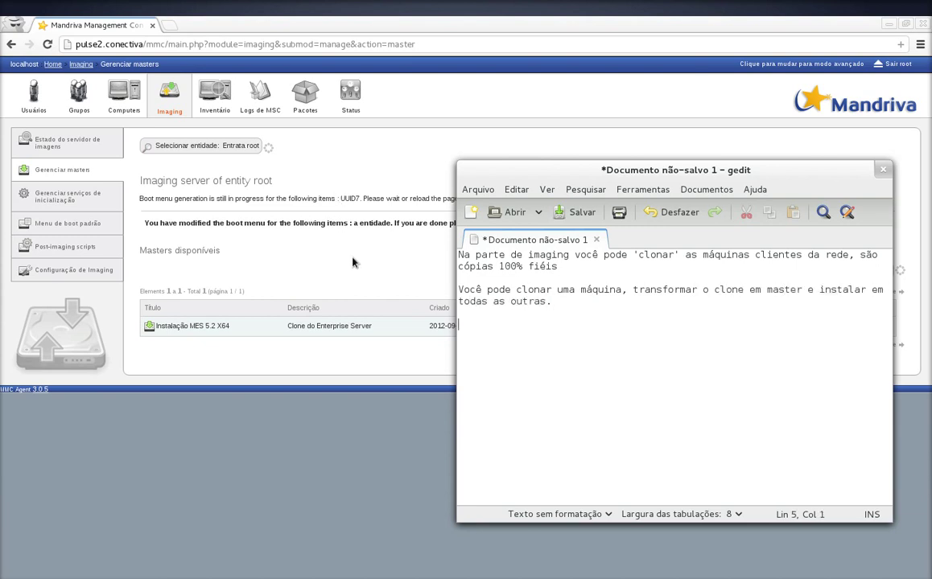
Step: Return to the console and look through the imaging boot services, default boot menu, post-imaging scripts and imaging configuration
left_click(274, 511)
left_click_drag(288, 326, 403, 333)
left_click(440, 347)
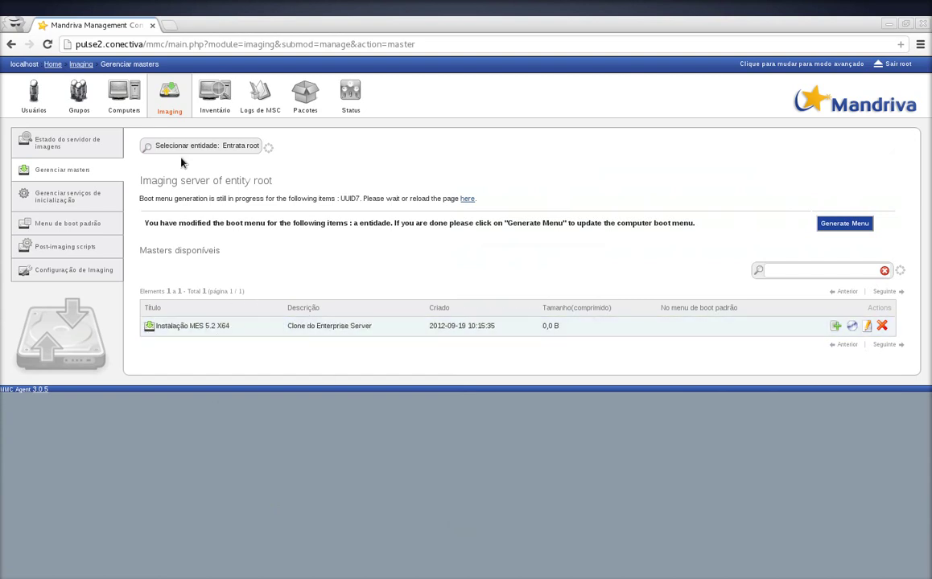
left_click(67, 196)
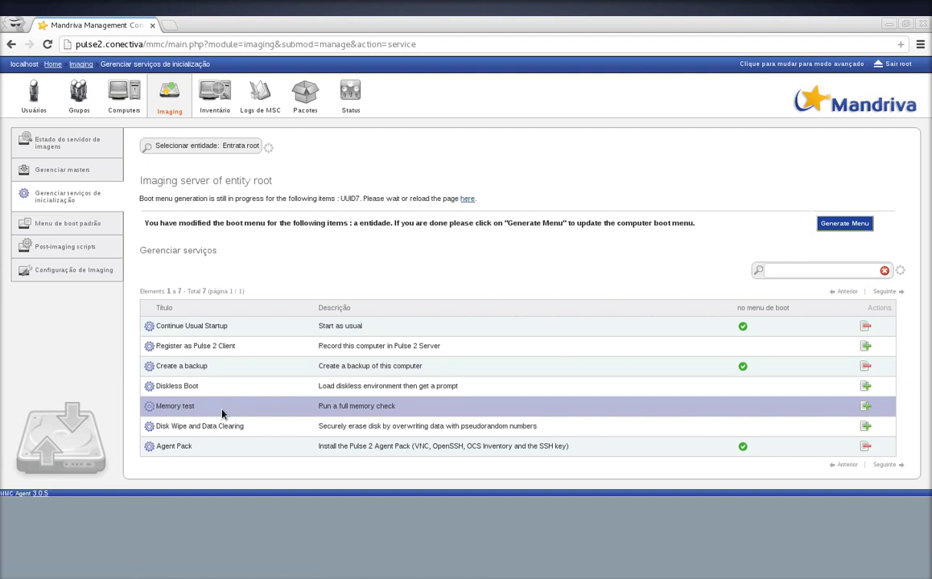
left_click(86, 226)
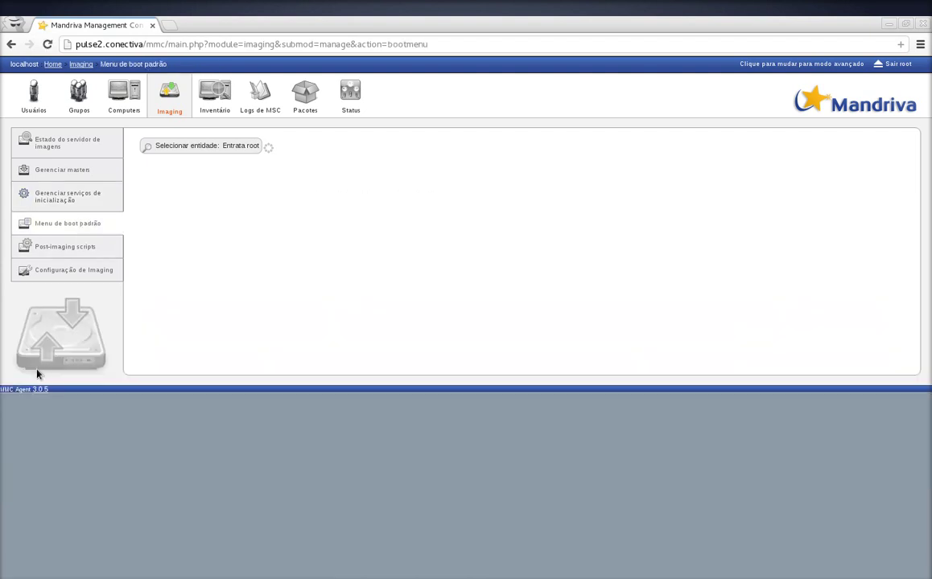
left_click(93, 252)
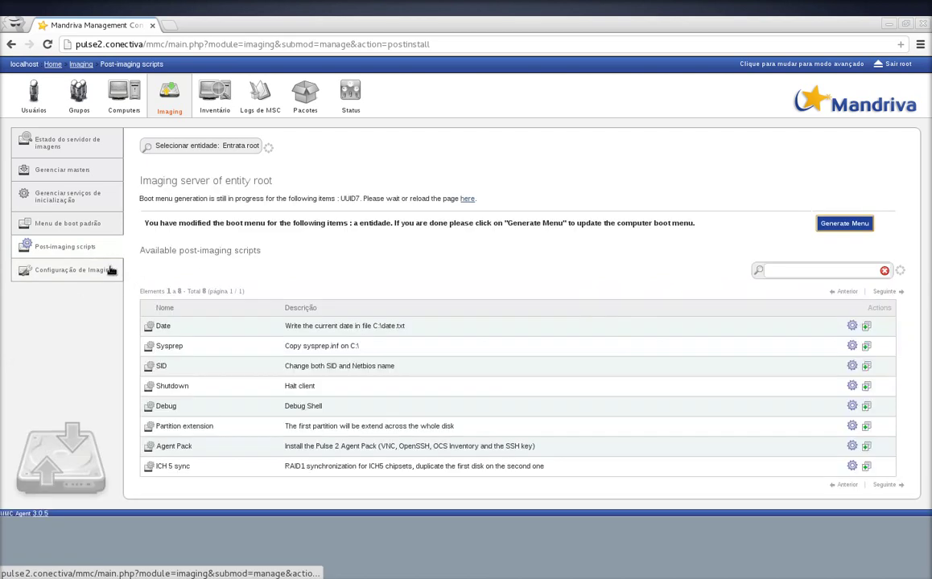
left_click(60, 269)
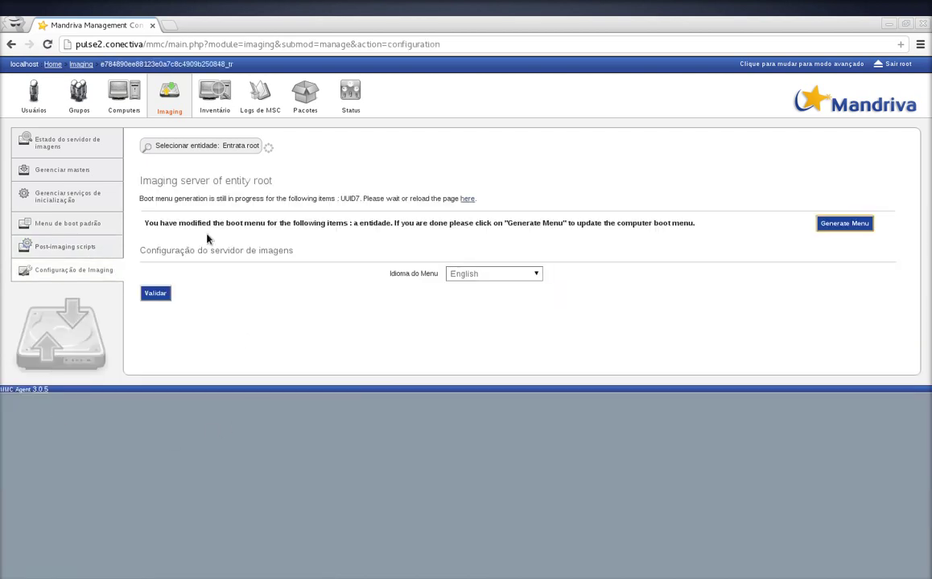
Step: Open the hardware inventory and display its operating system chart and its processor type chart
left_click(214, 95)
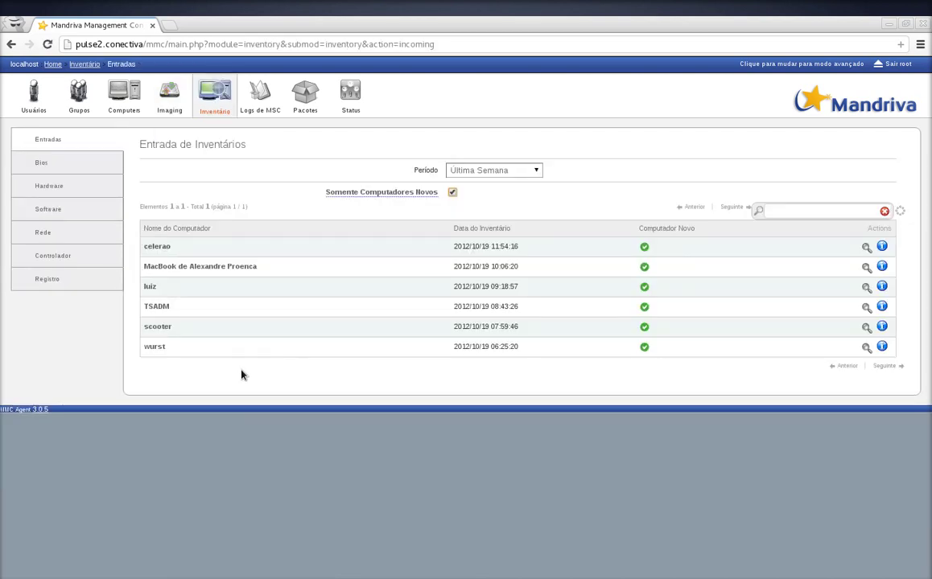
left_click(71, 190)
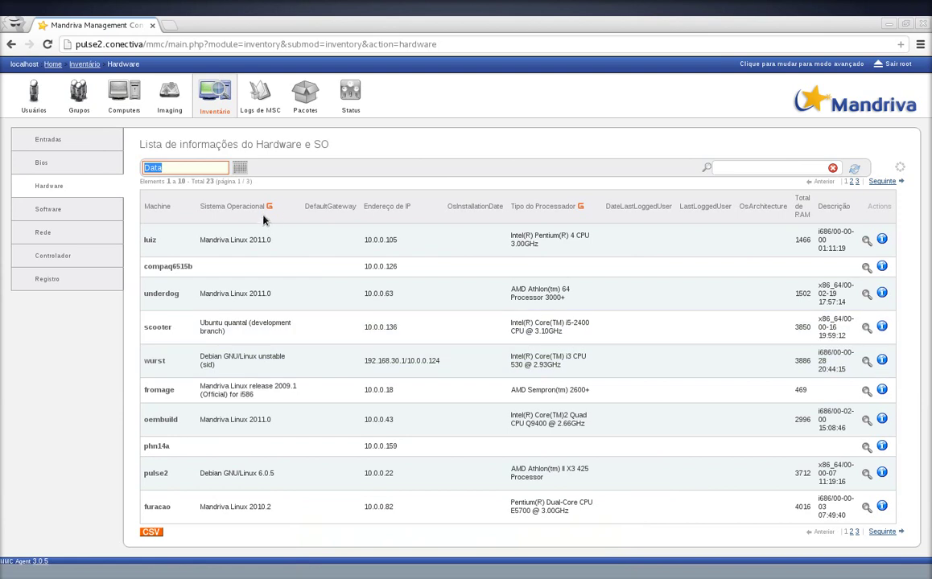
left_click(271, 207)
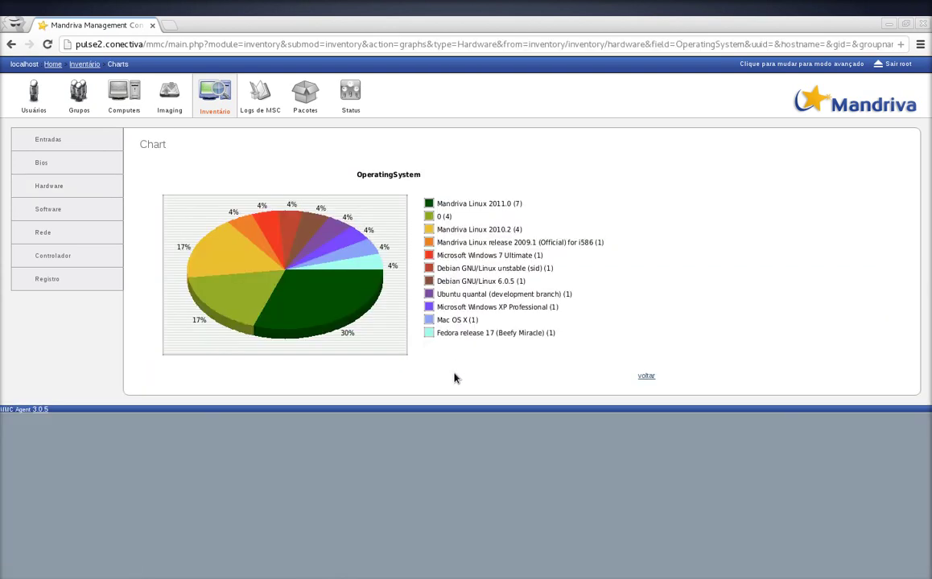
left_click(98, 187)
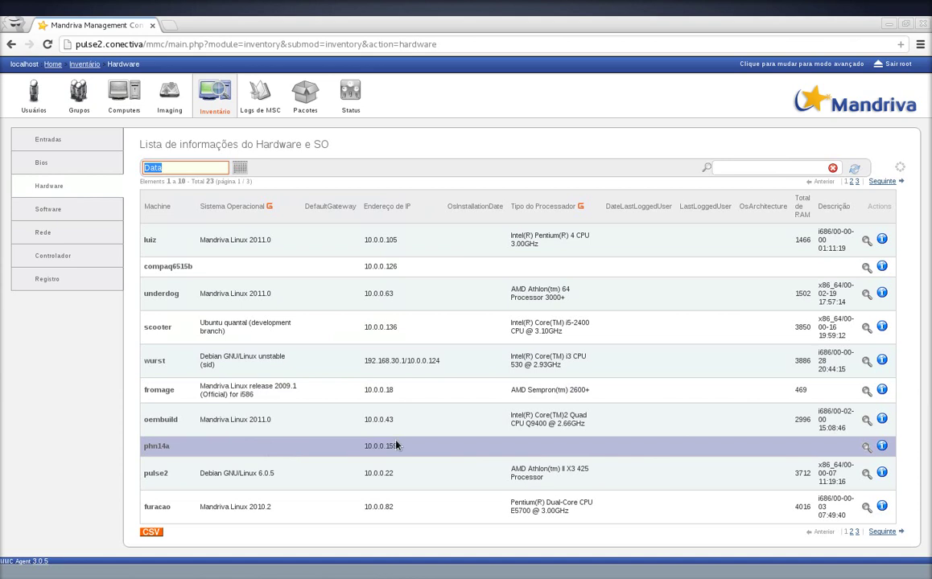
left_click(580, 207)
Step: Switch to the gedit note and add "Informações gerais das máquinas presentes na rede, neste caso um gráfico dos processadores que temos"
key("alt+Tab")
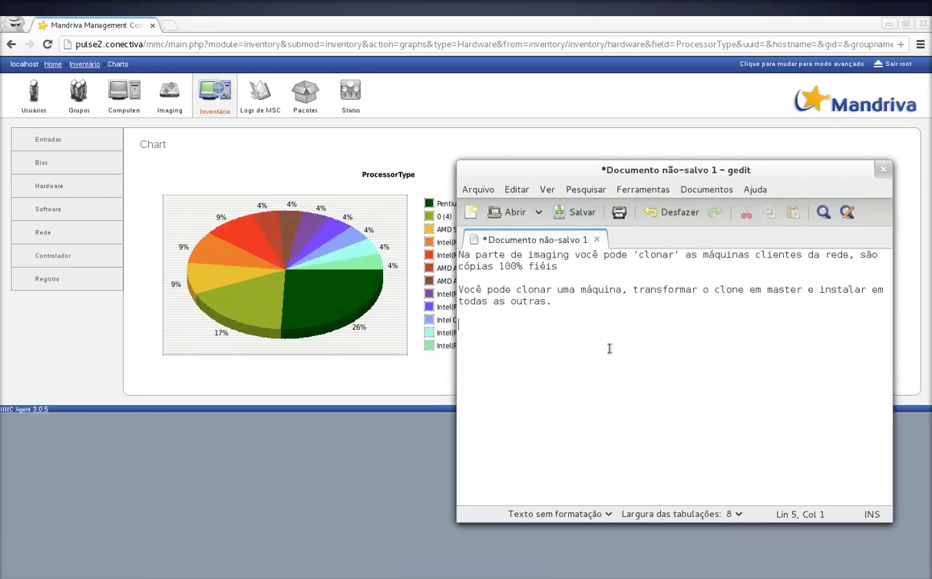
type("Informações fgeraius das máqu")
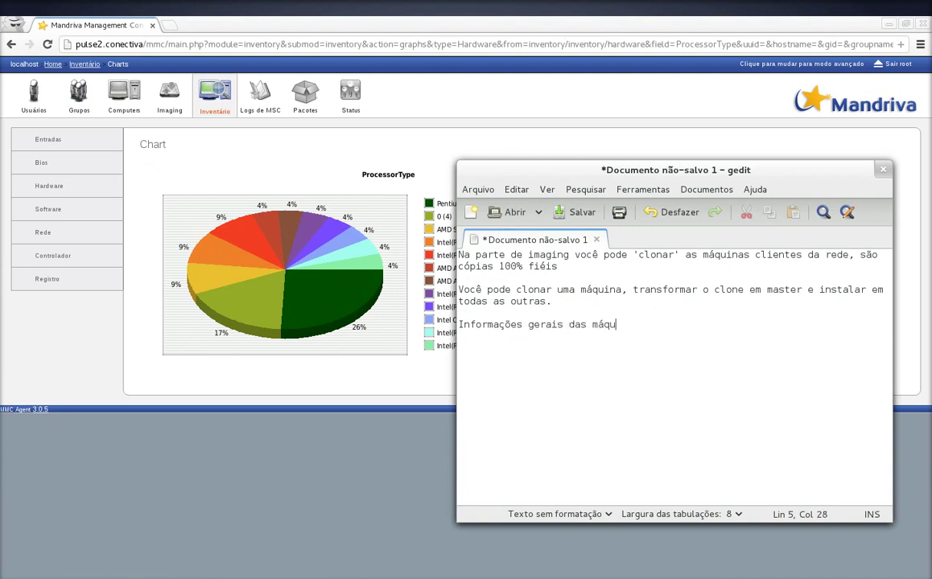
type("inas presentes na rede, neste caso um gráfico dos processadores que temos")
key("Return")
key("Return")
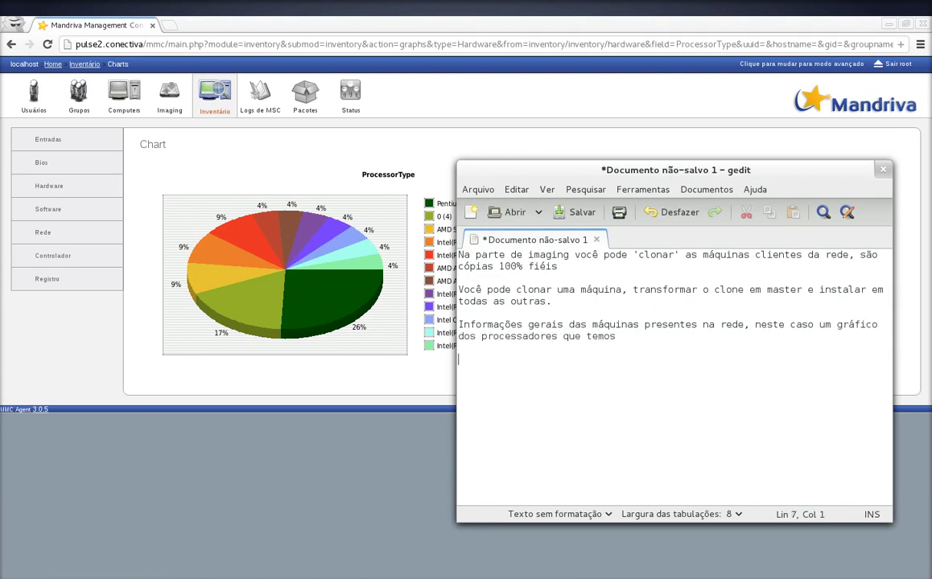
Step: Return to the console's hardware inventory and display the operating system chart
left_click(281, 475)
left_click(66, 185)
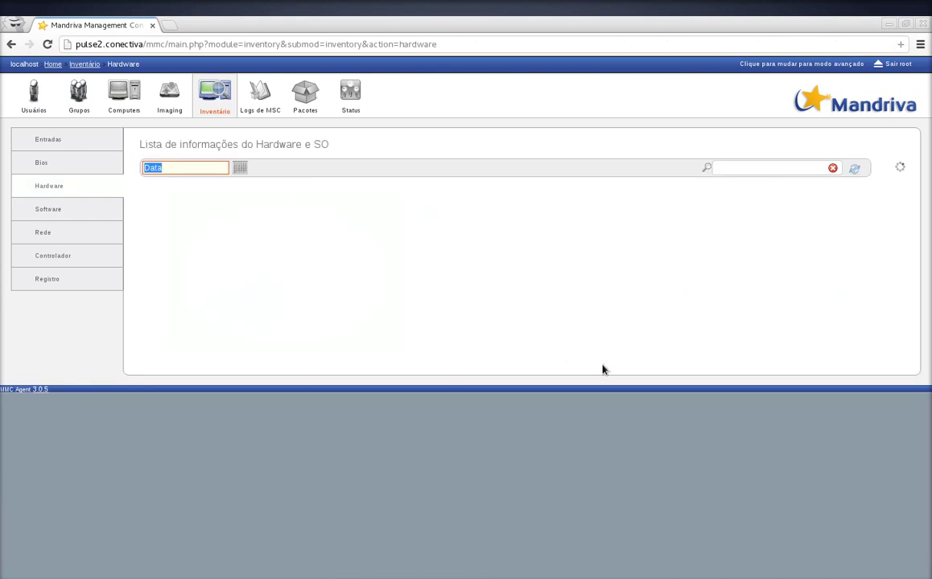
left_click(269, 205)
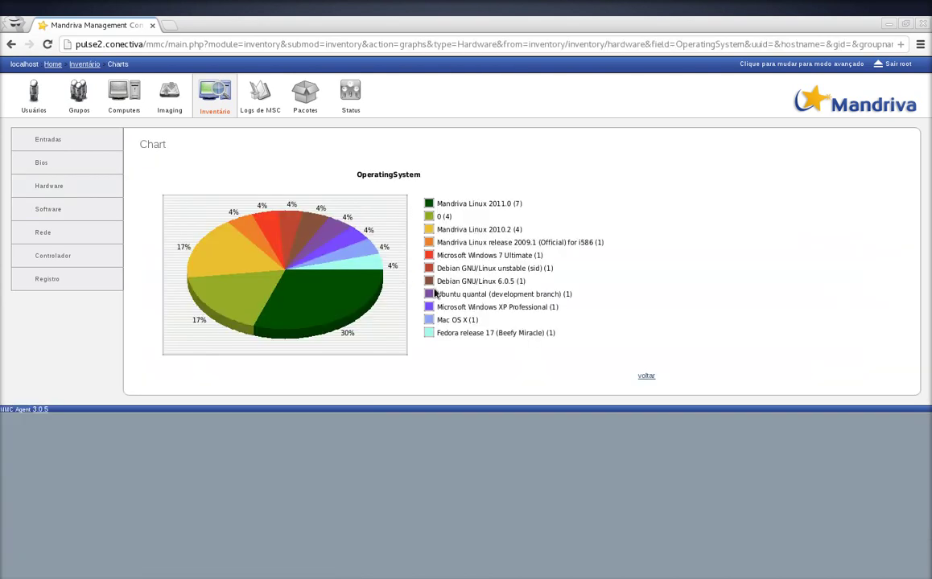
Step: Switch to the gedit note and add the line "Neste caso os sistemas operacionais em uso na nossa rede"
key("alt+Tab")
type("Neste cas")
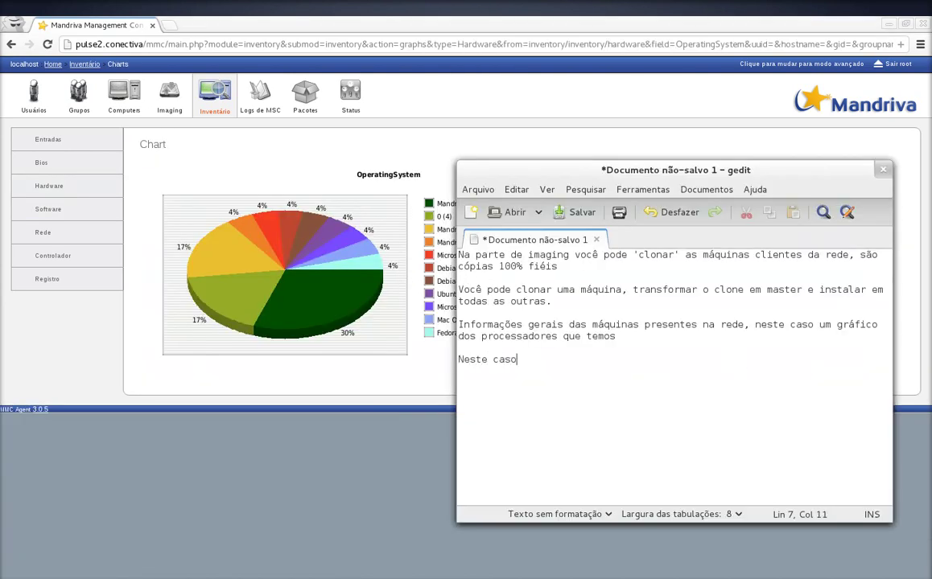
type("o os sistemas operacionais em uso na nossa rede")
Step: Return to the console and open the list of all packages
key("alt+Tab")
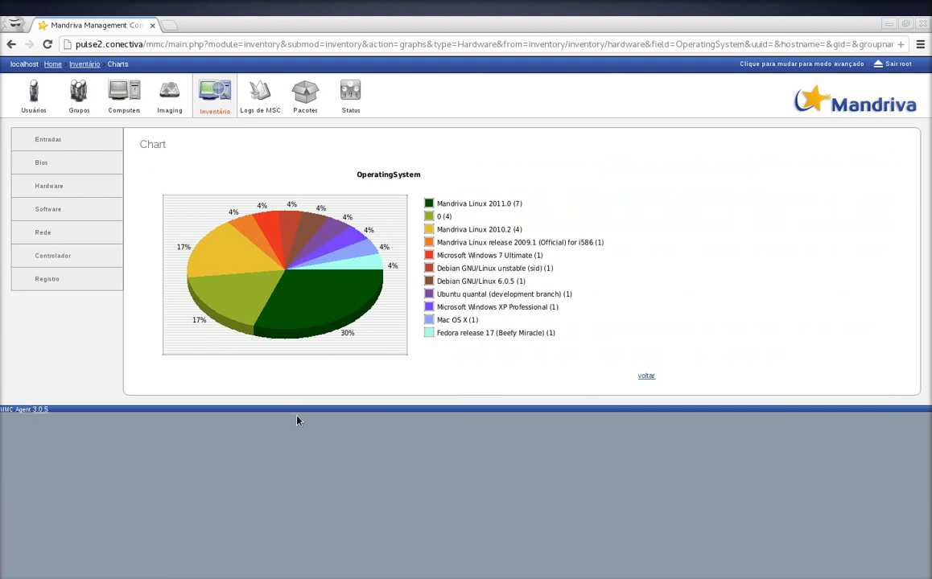
left_click(262, 105)
left_click(305, 98)
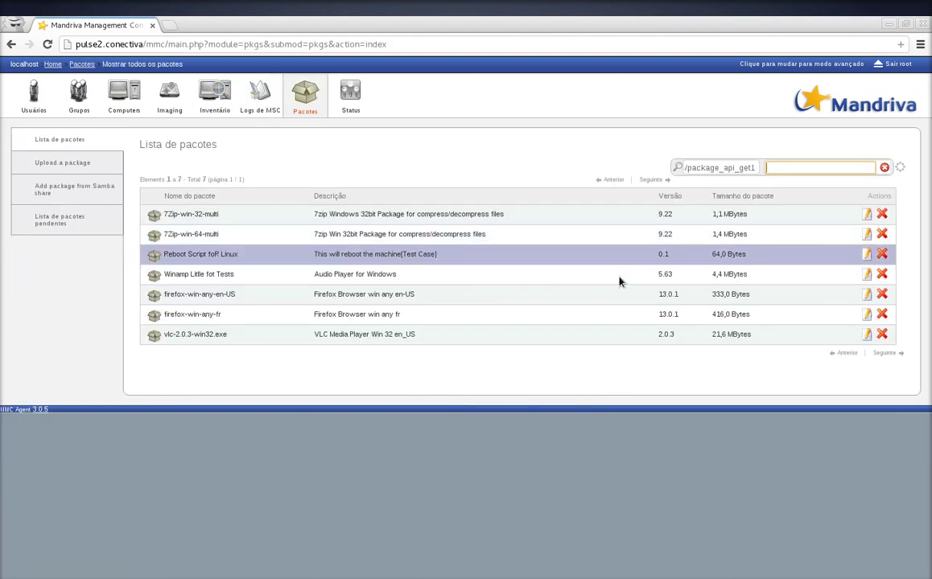
Step: Switch to gedit and replace the note with "Nesta tela você cria os pacotes/programas que quer instalar remotamente."
key("alt+Tab")
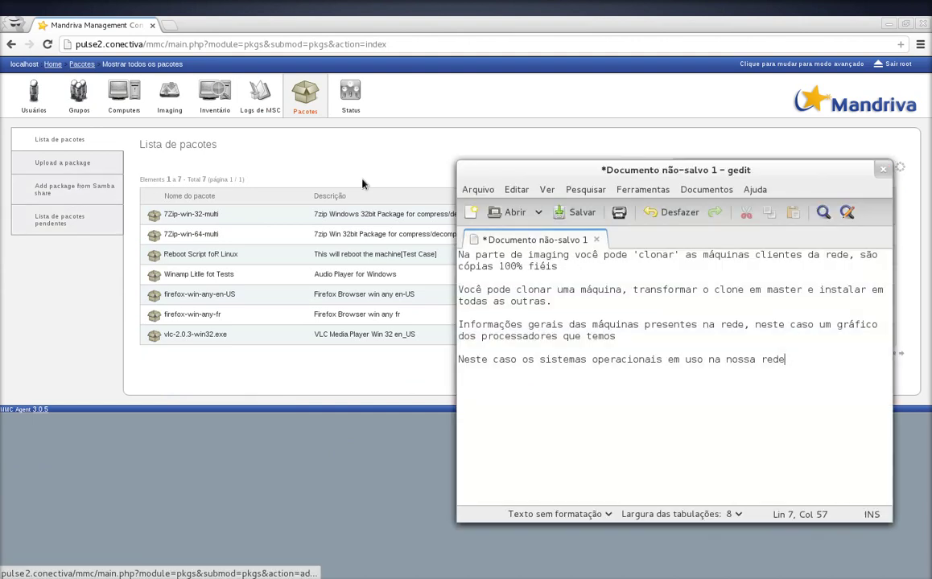
key("ctrl+a")
type("Nesta tela ")
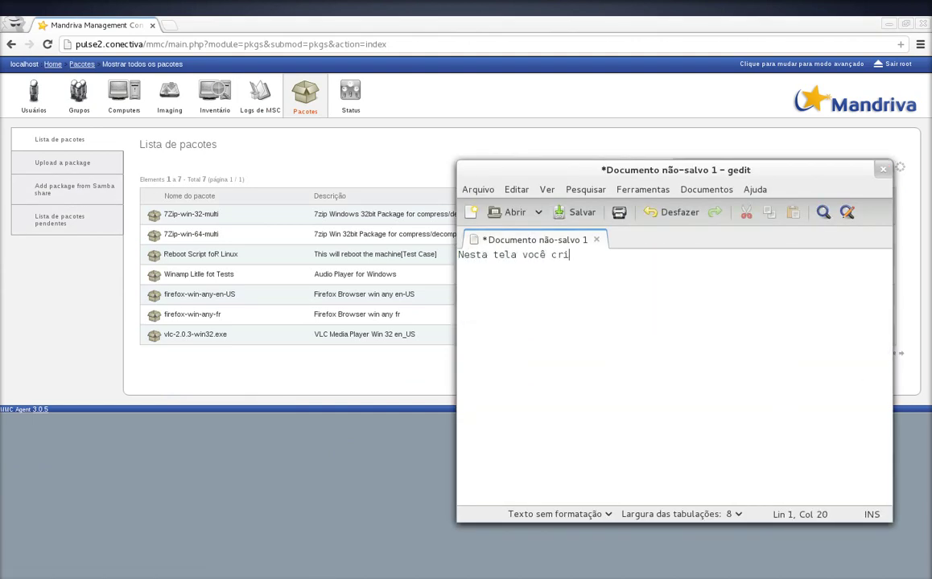
type("você cria os pacotes/programa")
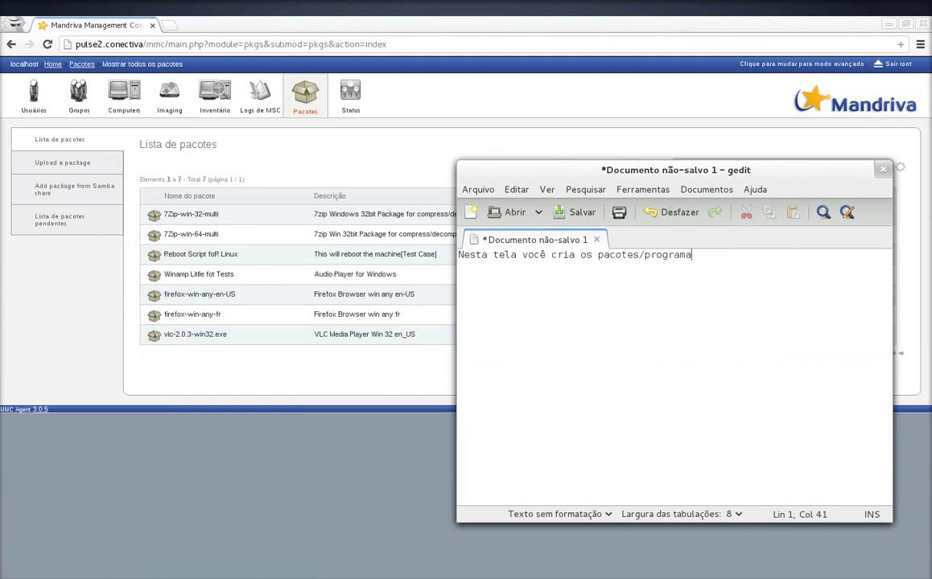
type("s que quer instalar remotamente.")
Step: Add a section between "----" lines titled "Mais técnico" starting "Você manda o pacote junto com um script em shell, ele será lido na máquina"
key("Return")
key("Return")
key("Up")
type("Mais técnico")
key("Return")
key("Return")
key("Up")
type("Você manda o pacote junto com um script em shell, ele será lido na máq")
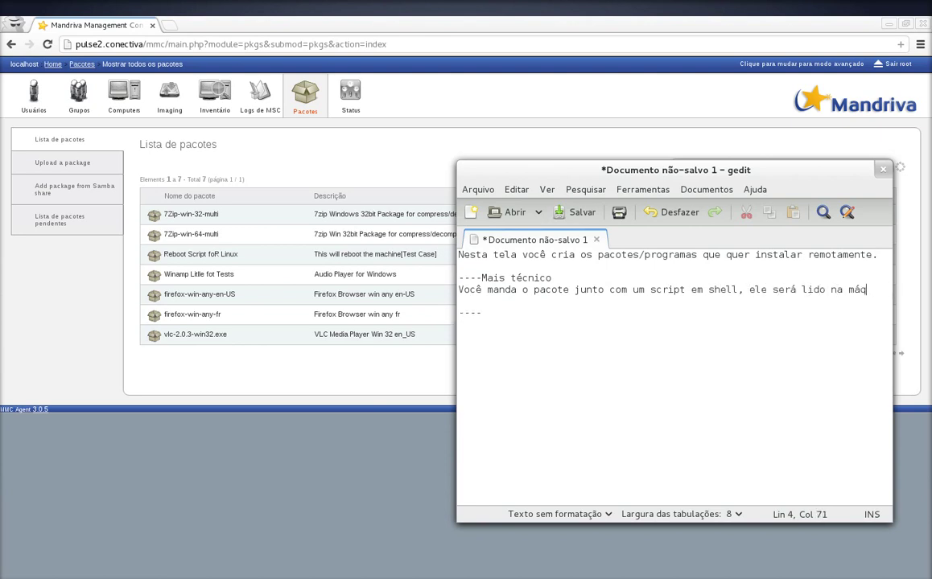
Step: Finish the sentence with "cliente e vai executar os comandos, mesmo em windows pois o pulse instala um interpretador lá." and return to the console
type("uina cliente e vai executar os comandos, mesmo em windows ")
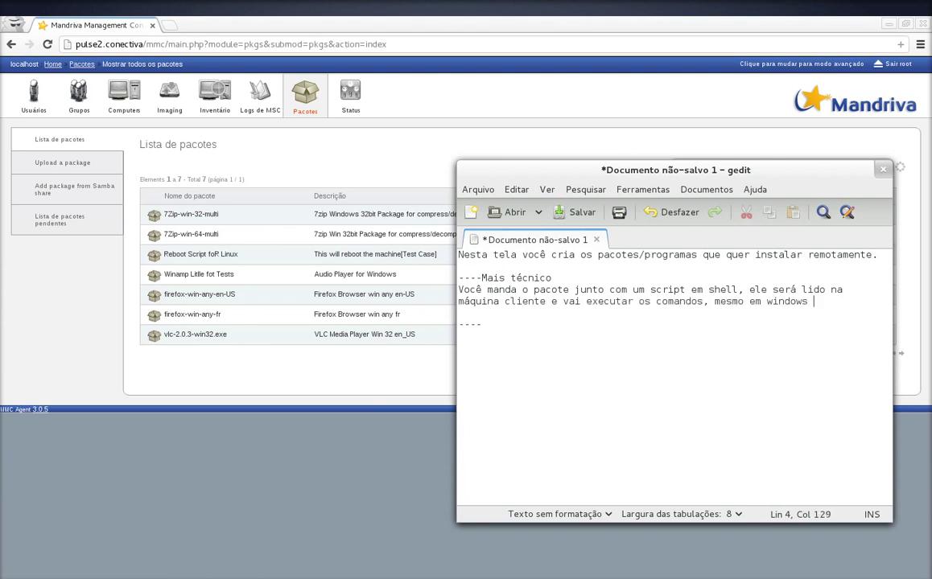
type("pois o pulse instala um interpretador lá.")
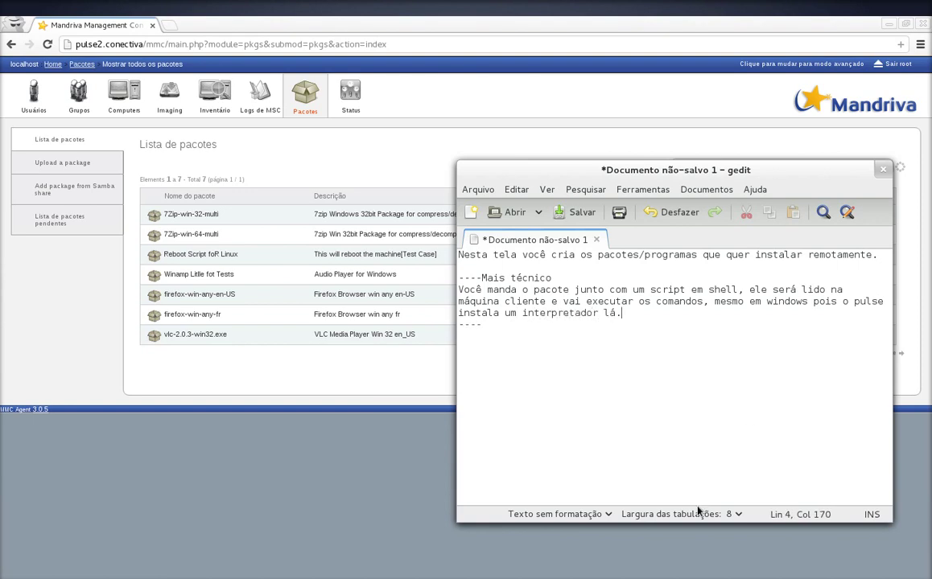
left_click(242, 519)
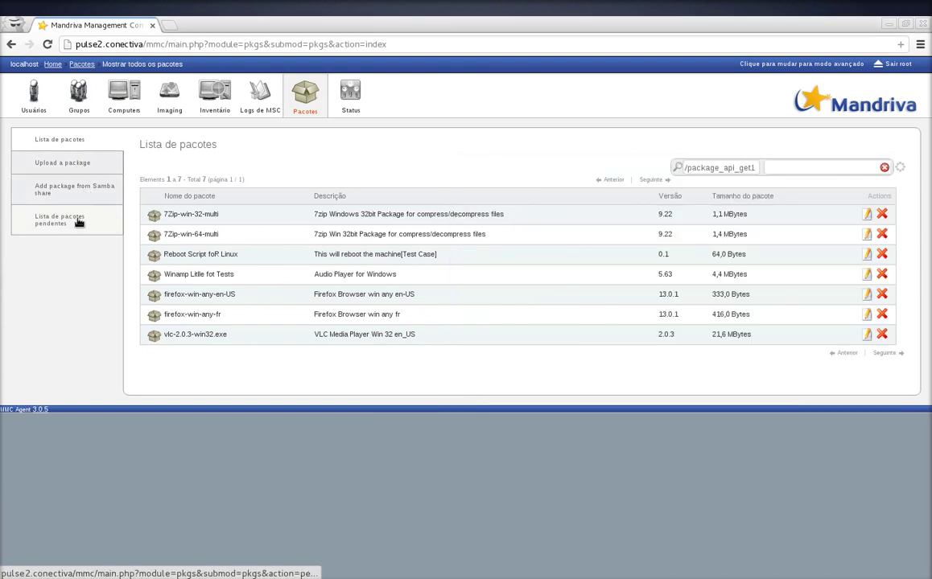
Step: Start adding a new package by upload and choose the file acdp for import
left_click(74, 164)
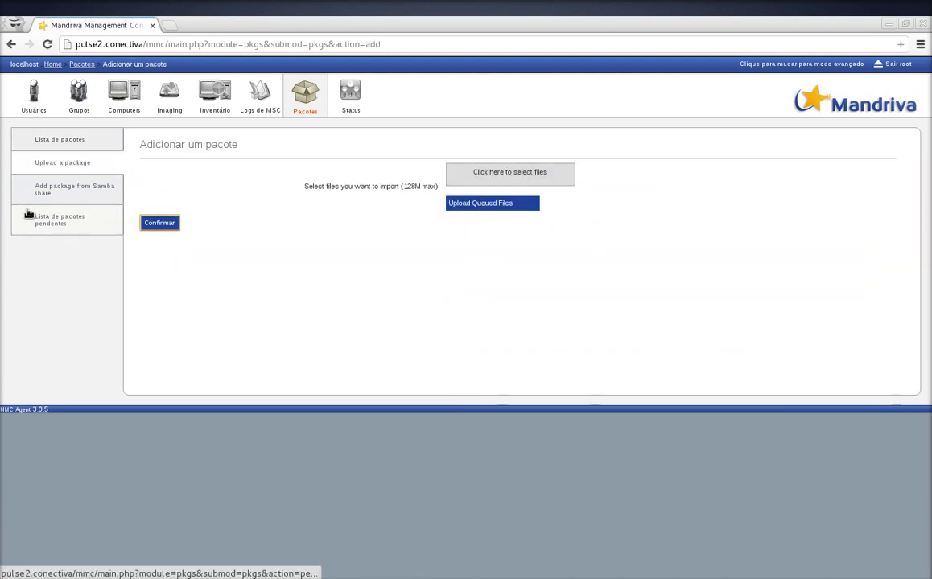
left_click(487, 174)
scroll(449, 305, "down", 5)
scroll(437, 302, "up", 1)
left_click(391, 313)
left_click(705, 388)
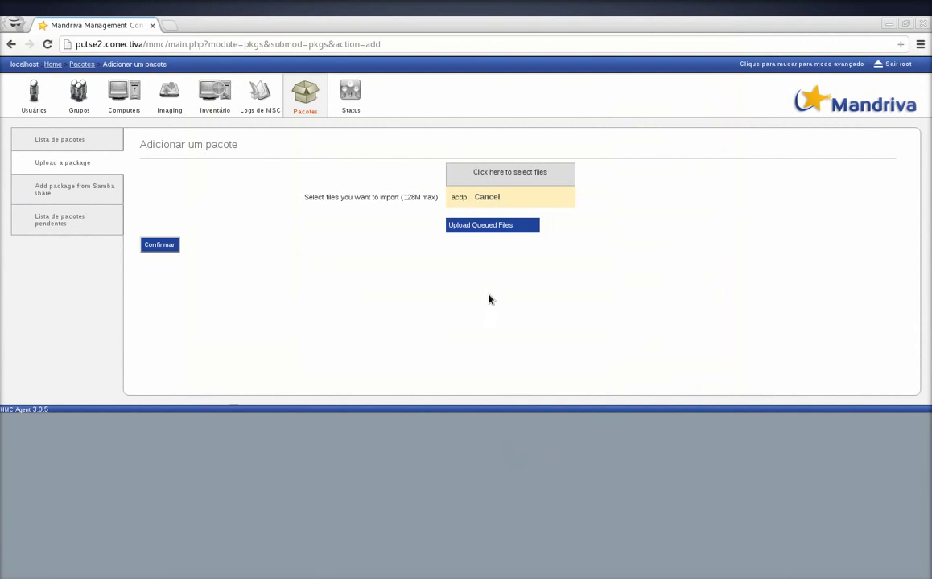
Step: Upload the queued acdp file and confirm the import to continue to the package details
left_click(486, 227)
left_click(511, 171)
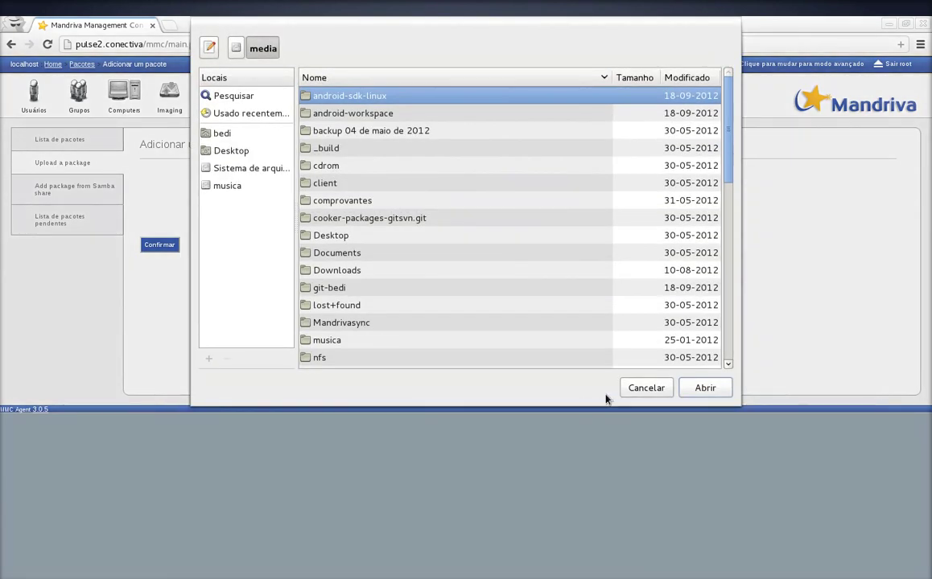
key("Escape")
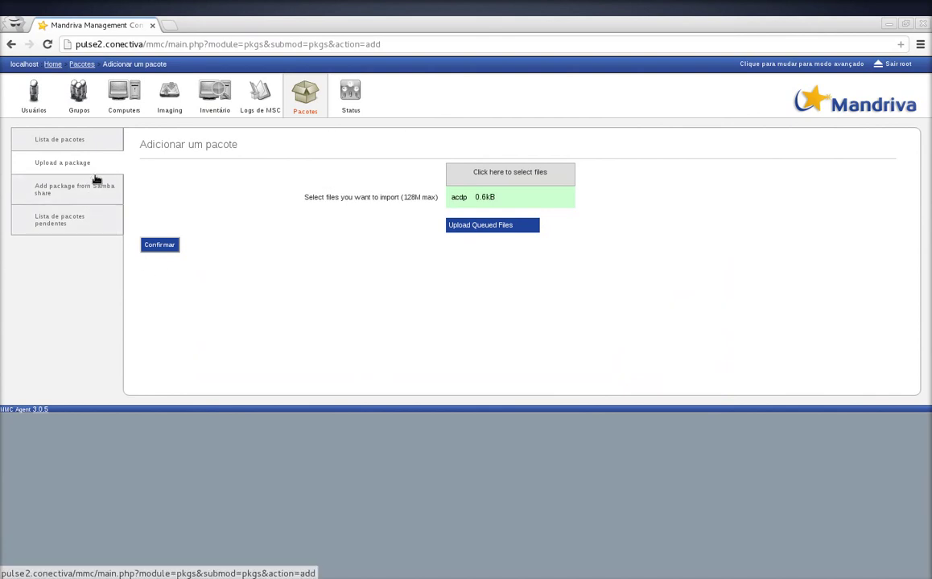
left_click(160, 248)
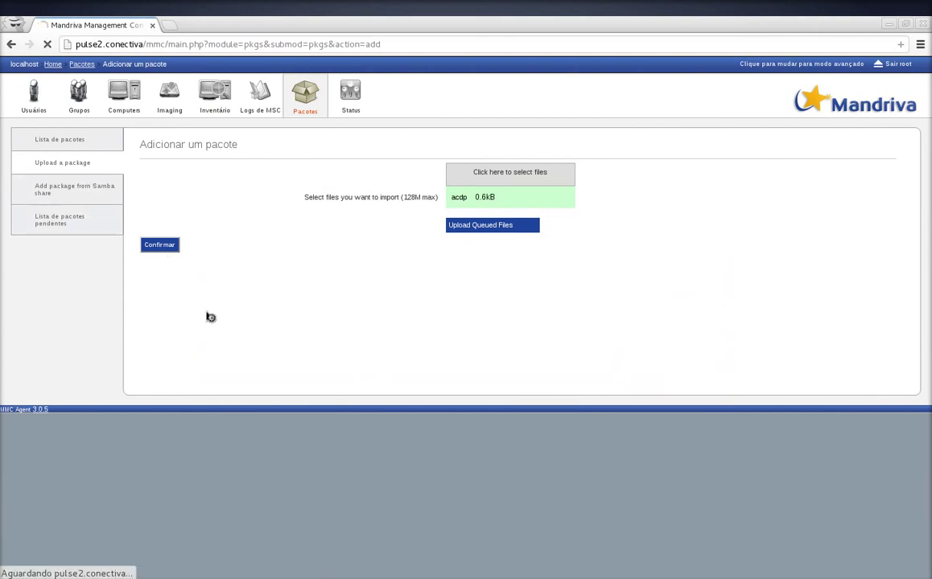
Step: Label the package "Microsoft Office", version 0.1, described as "Apenas uma demostração de criacao de pacote, me apague! :)"
type("Microsoft Office")
key("Tab")
type("0.1")
key("Tab")
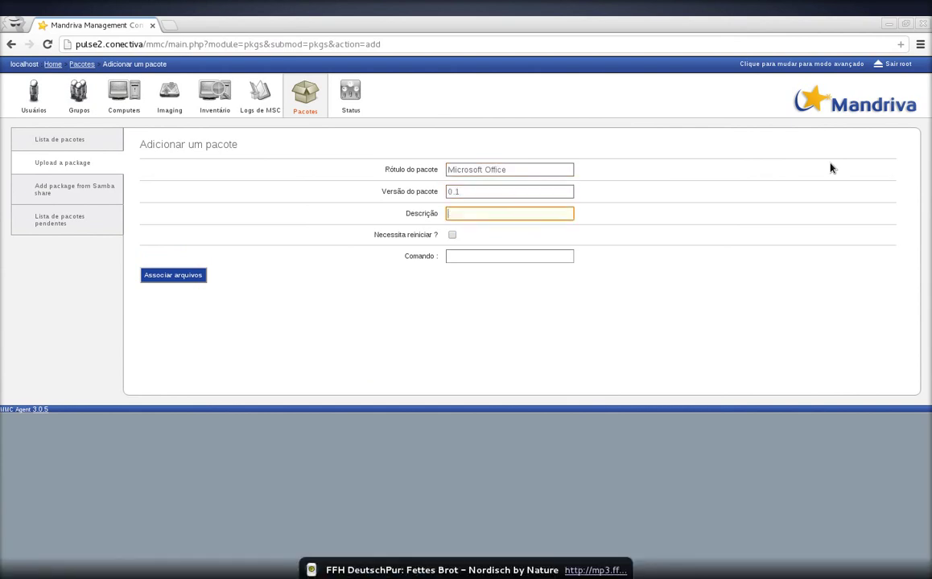
type("Ape")
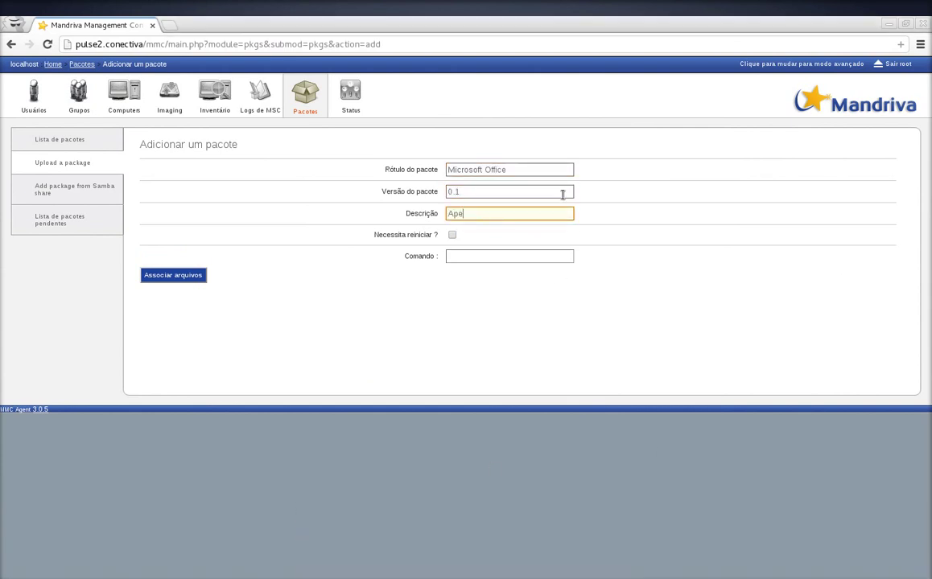
type("nas uma demostração de criacao de pacote, ")
type("me apague d")
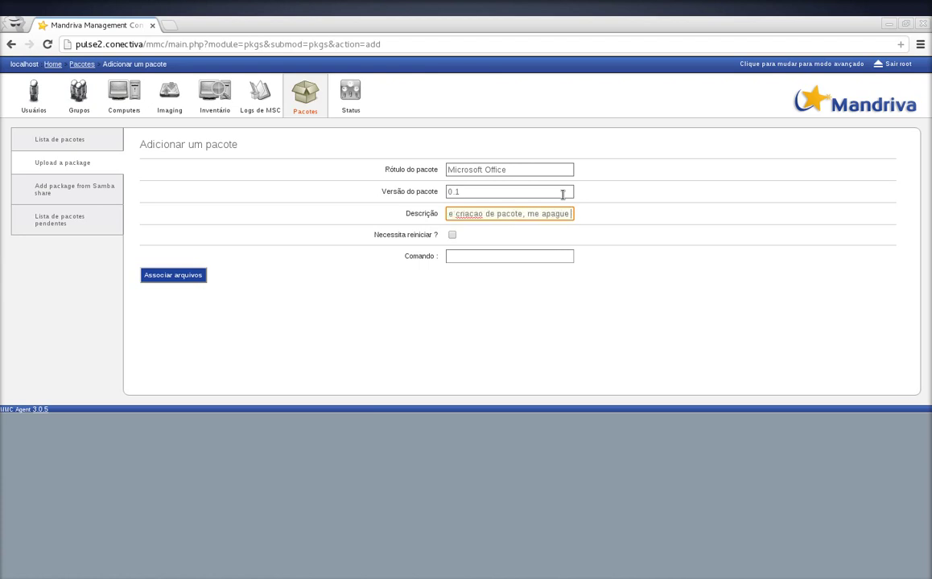
Step: Enter "/sh installacdp.s-Y" as the package command, associate the files with the package and dismiss the message
left_click(515, 256)
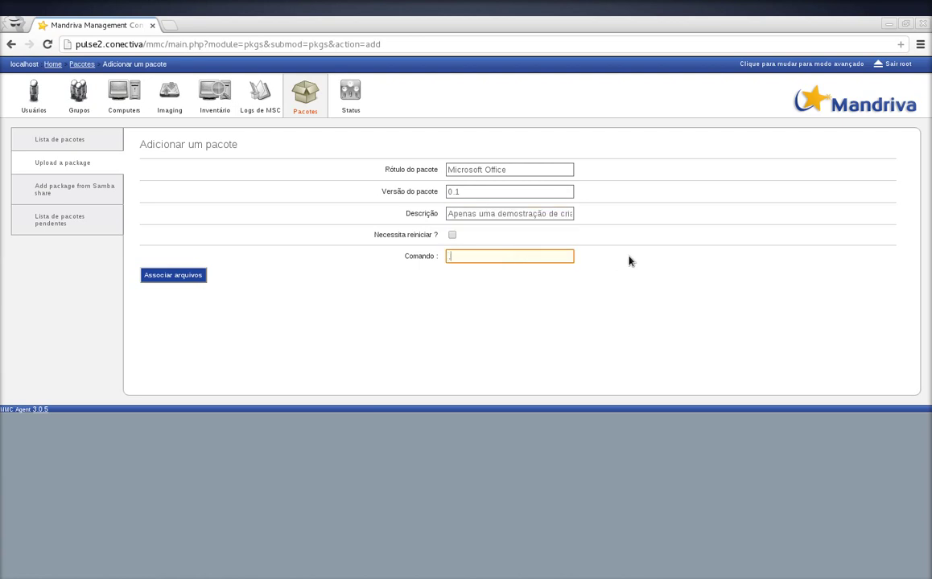
type("/sh installacdp.s-Y")
left_click(186, 276)
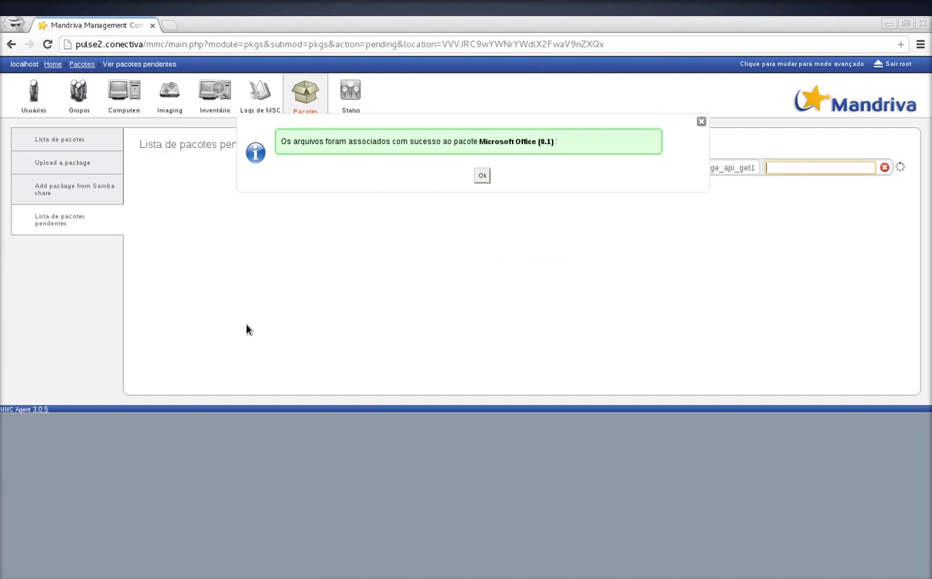
left_click(482, 176)
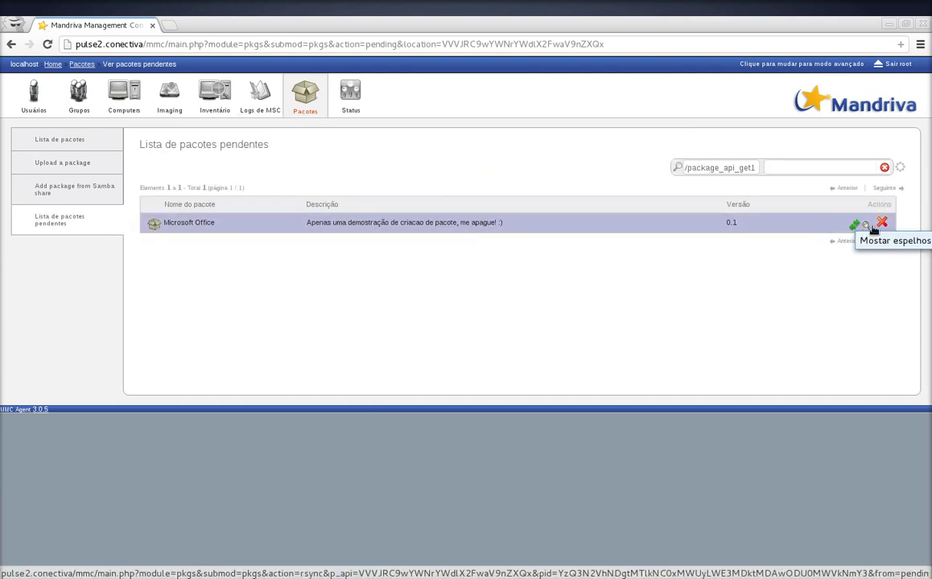
Step: View the server status page, and list the inventory entries of new computers for the period Último Mês
left_click(350, 95)
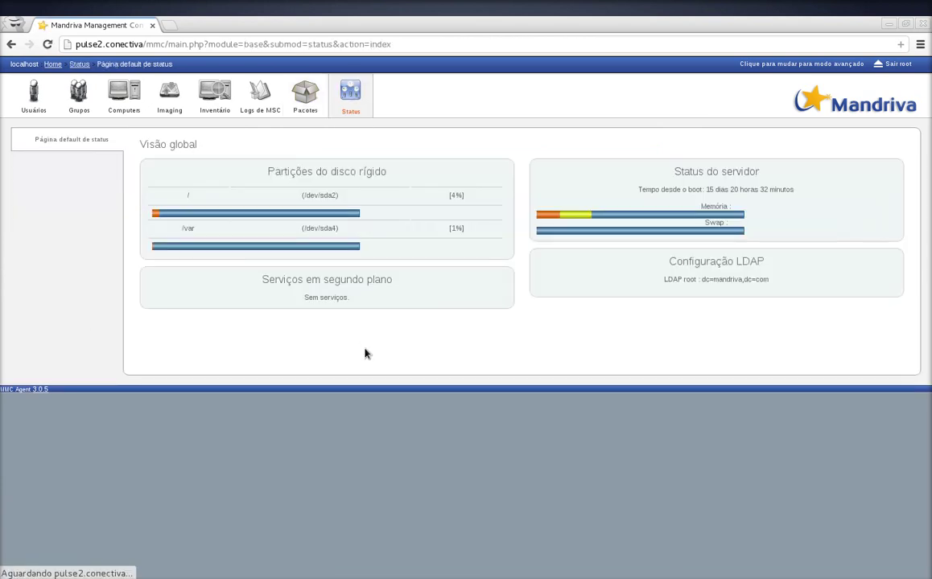
left_click(305, 93)
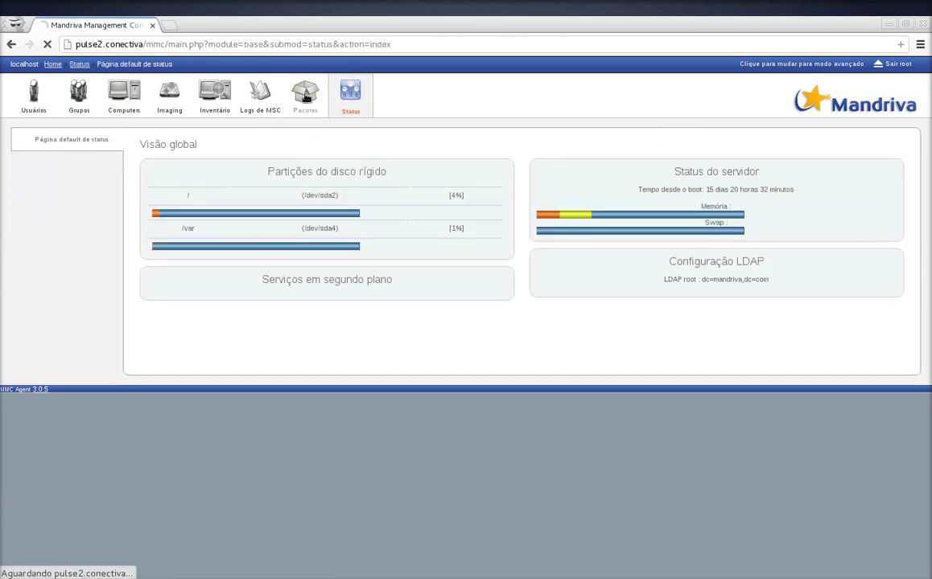
left_click(210, 100)
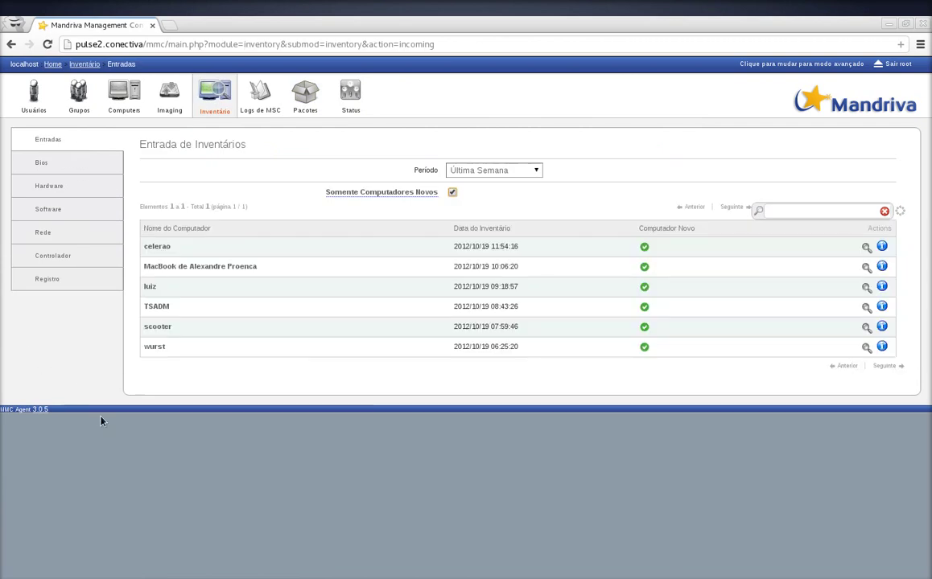
left_click(469, 171)
left_click(478, 193)
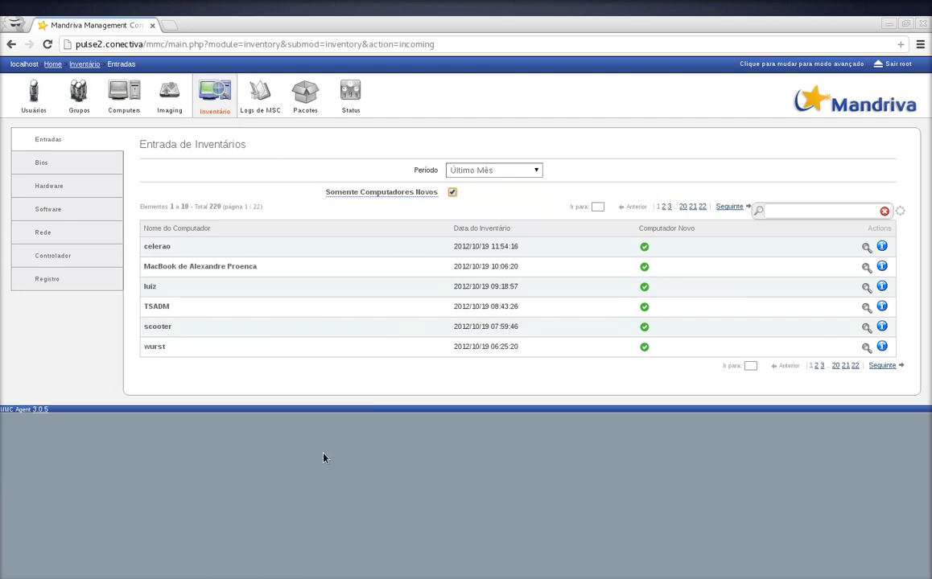
Step: Browse all three pages of the hardware and operating system inventory and return to the first page
left_click(113, 189)
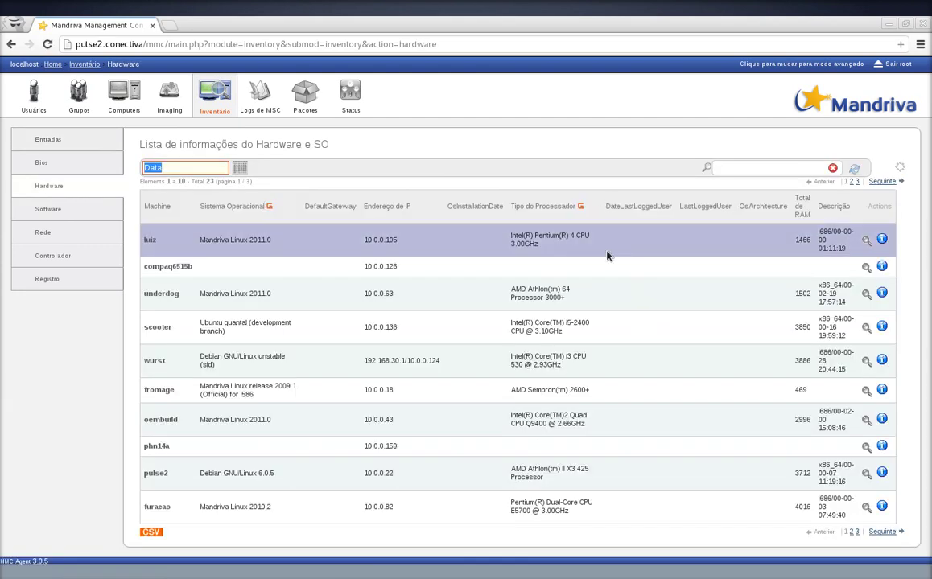
left_click(881, 532)
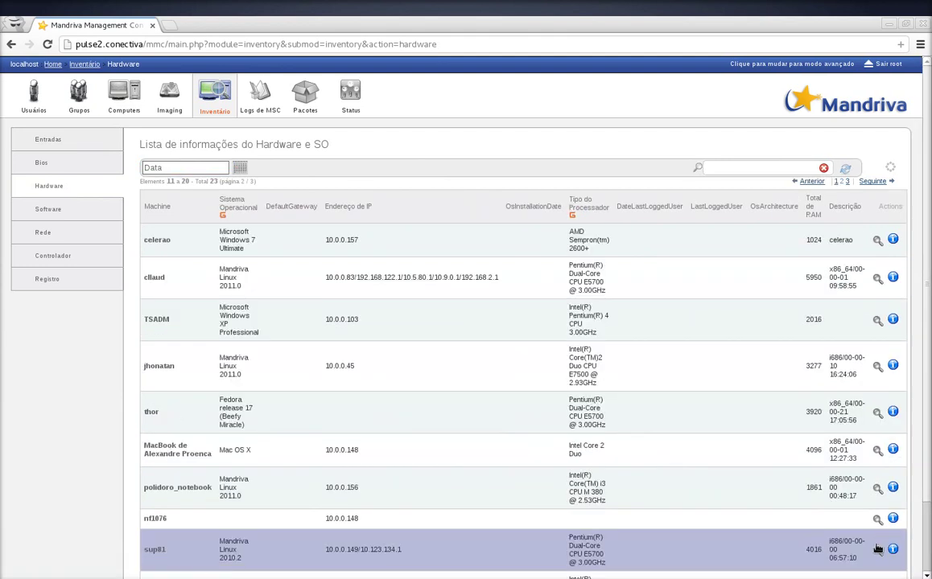
scroll(885, 519, "down", 2)
left_click(873, 539)
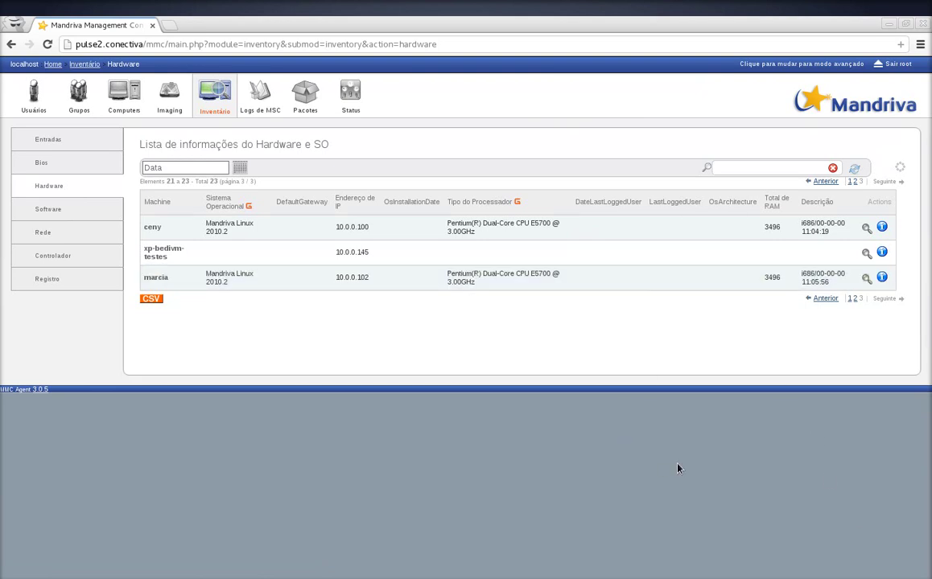
left_click(849, 182)
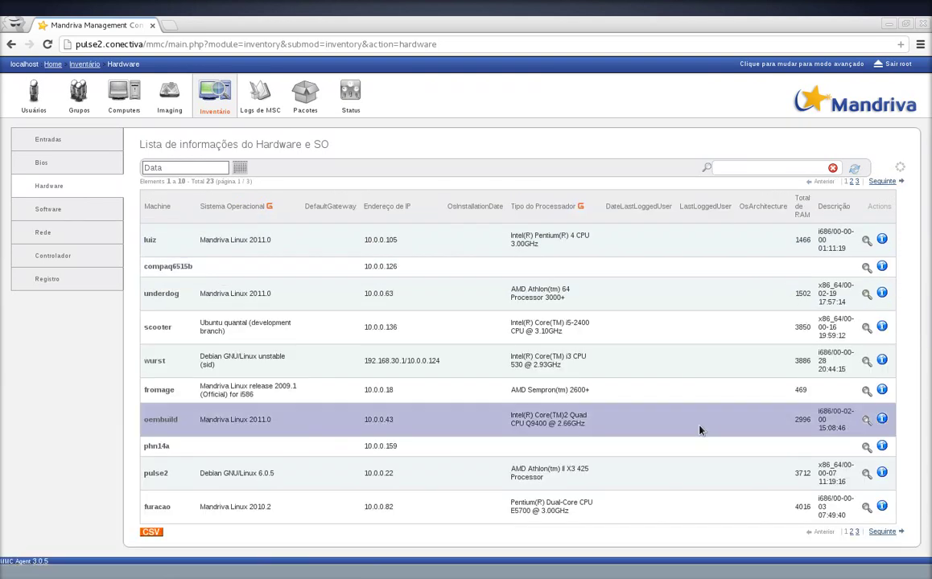
Step: Switch to gedit and add the closing line "bye :)" below the technical section of the note
key("alt+Tab")
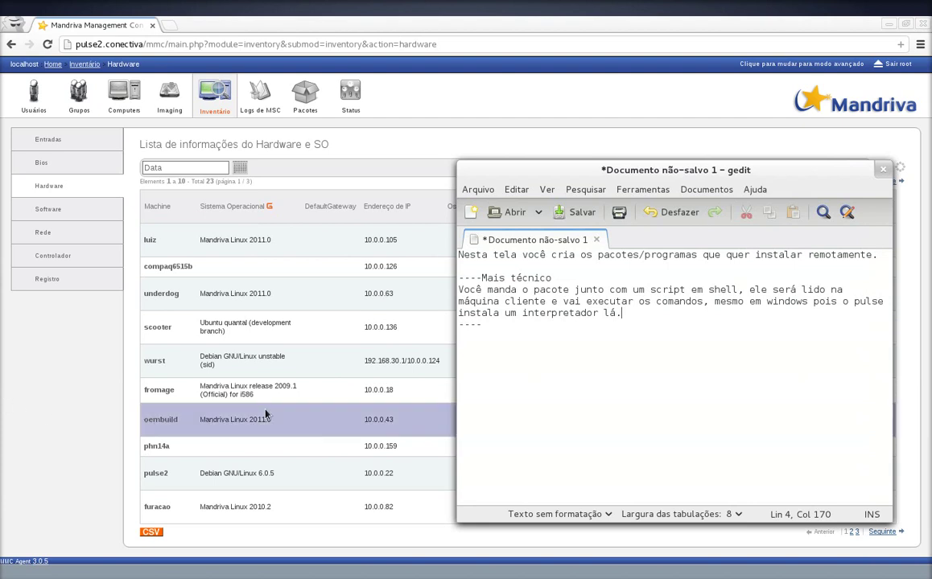
key("Down")
key("Down")
key("Down")
type("bye :)")
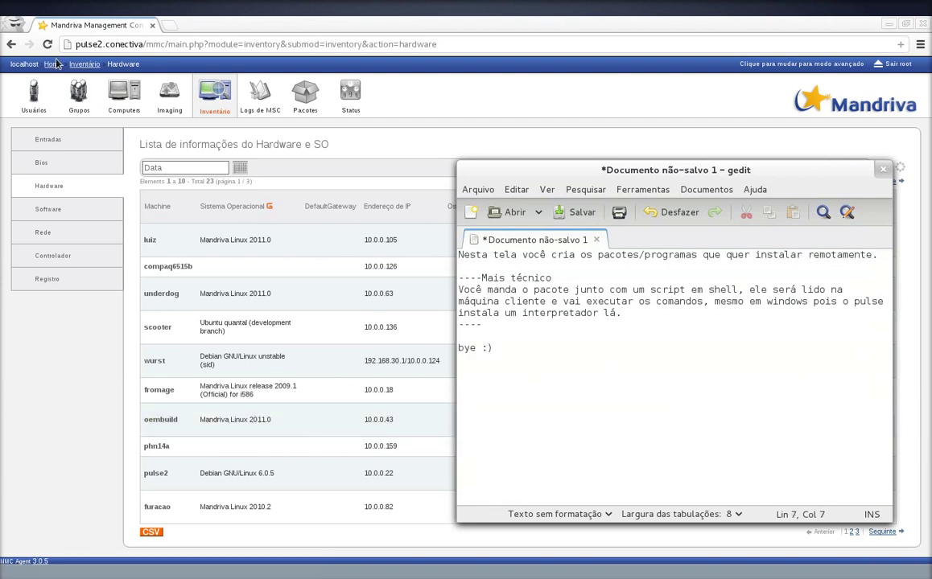
mouse_move(1, 0)
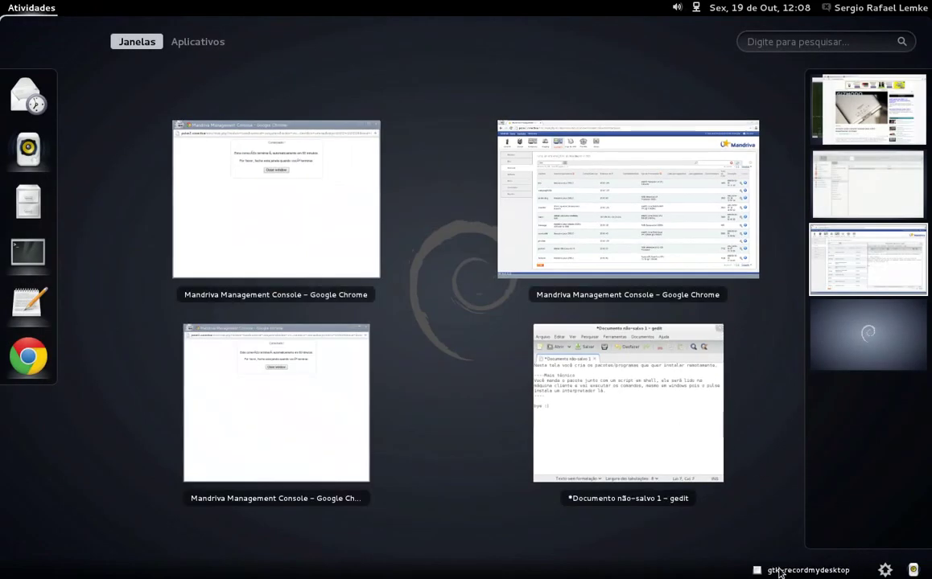
left_click(588, 388)
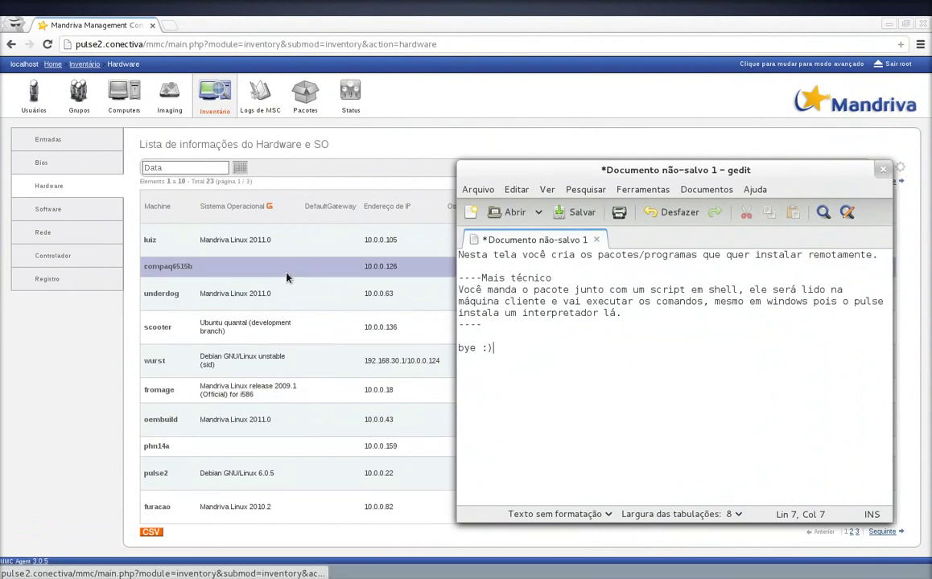
key("super")
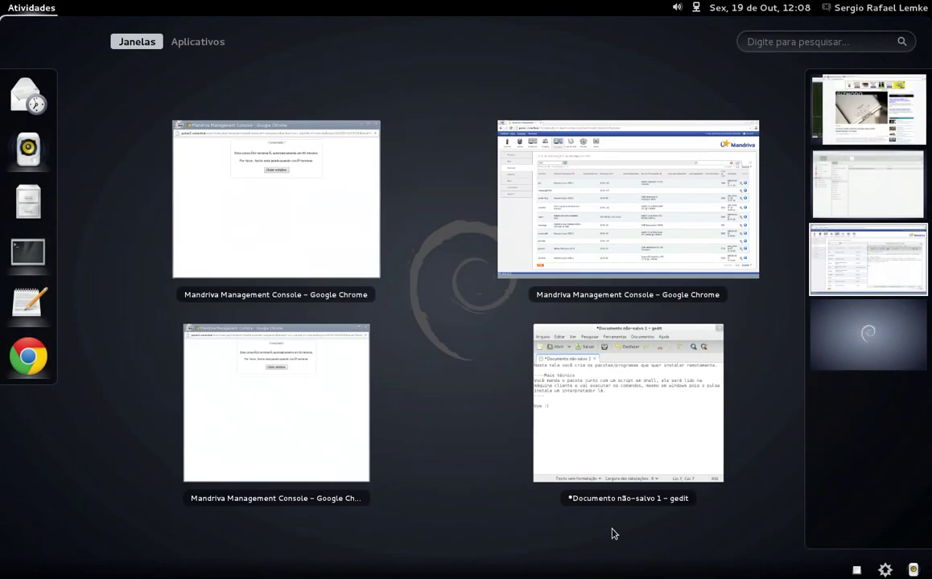
left_click(758, 569)
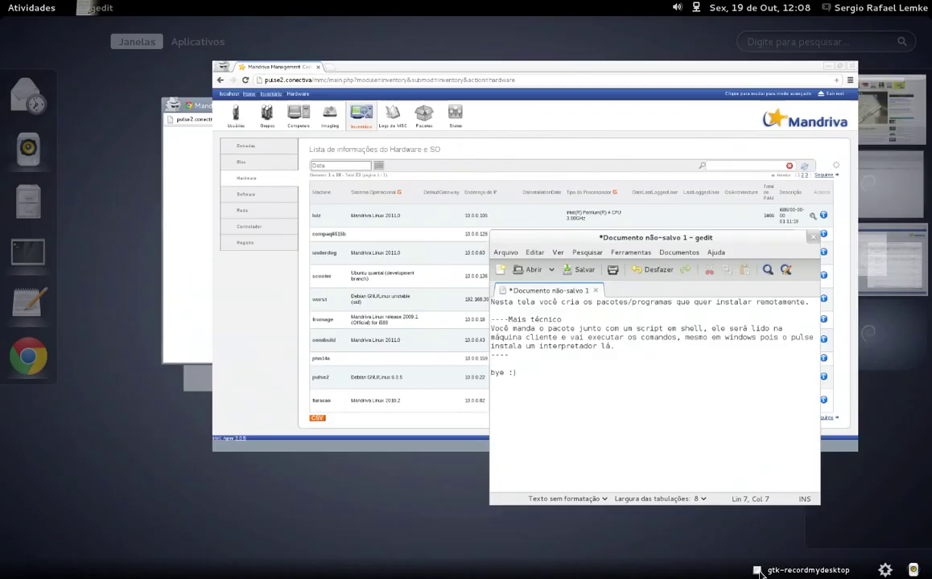